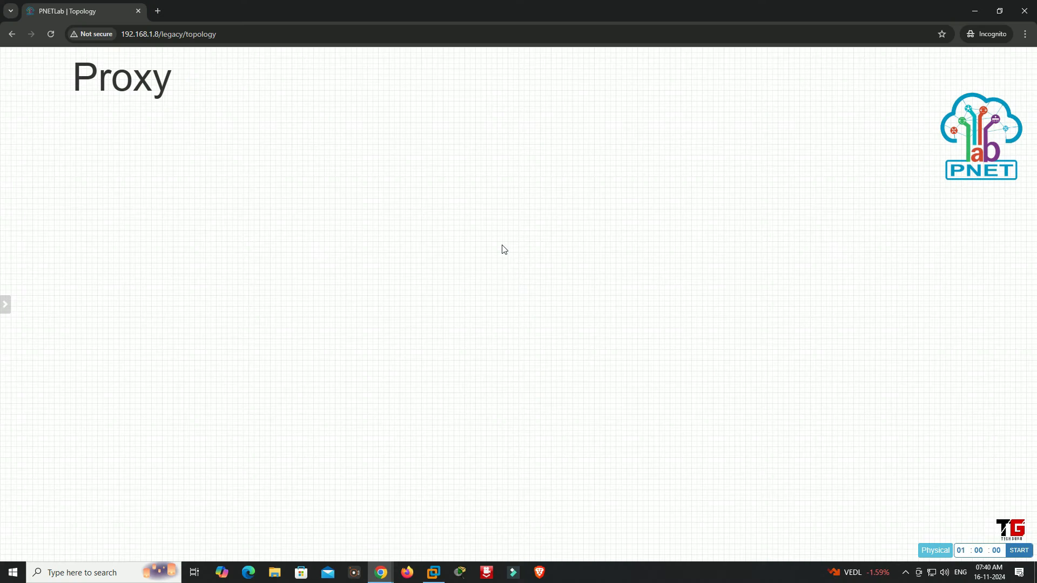
# - Add a Windows node named Proxy with 2 Ethernet interfaces and place it below the Proxy title
pyautogui.rightClick(502, 248)
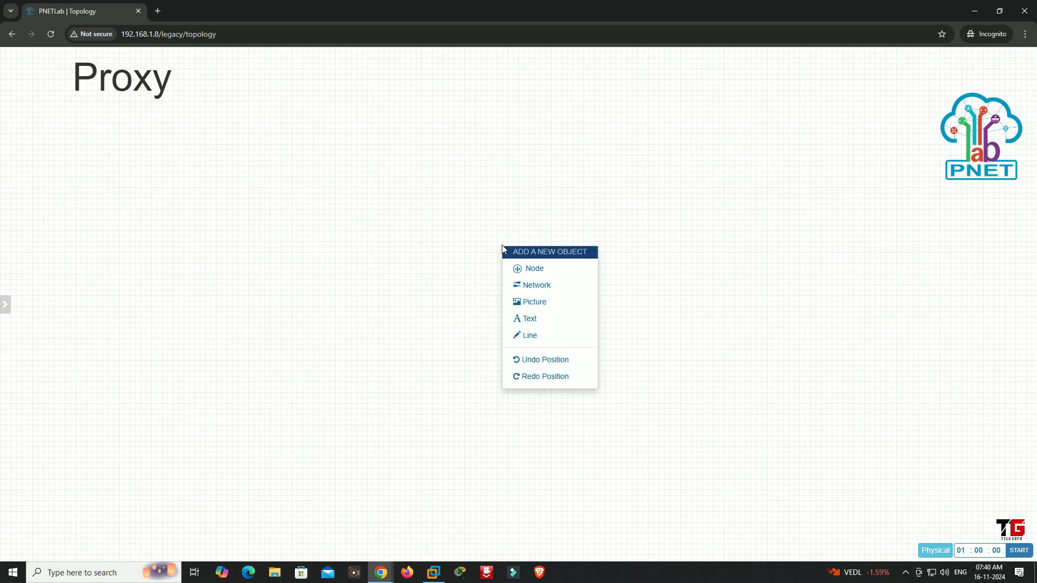
pyautogui.click(534, 272)
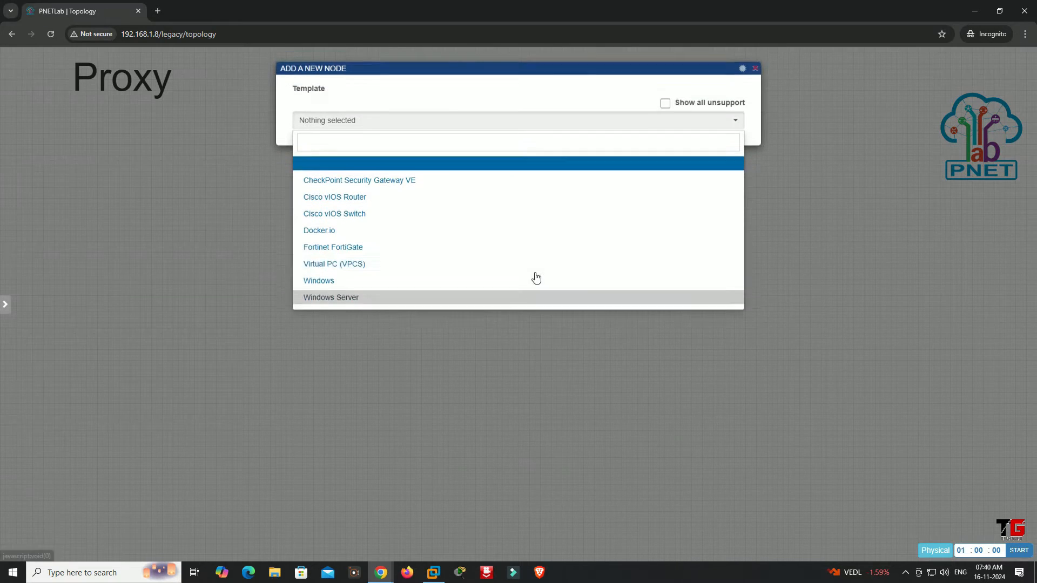
pyautogui.click(335, 284)
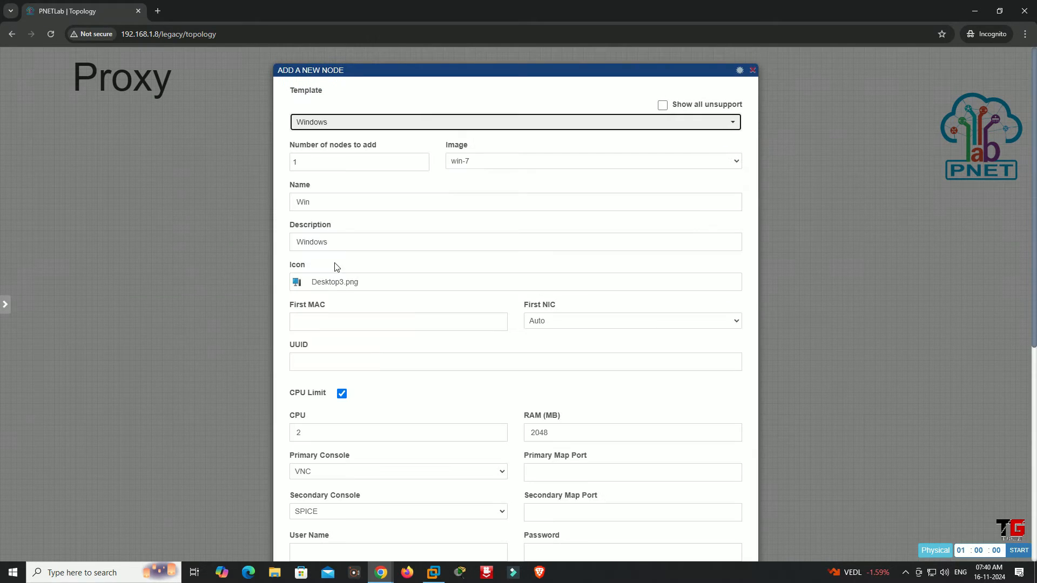
pyautogui.click(327, 199)
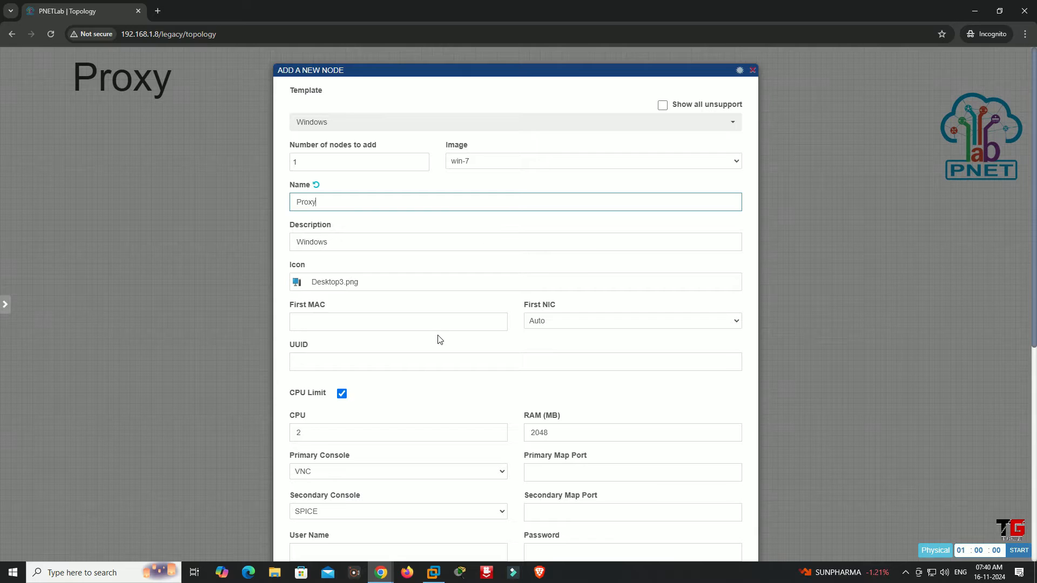
pyautogui.scroll(-4, 438, 339)
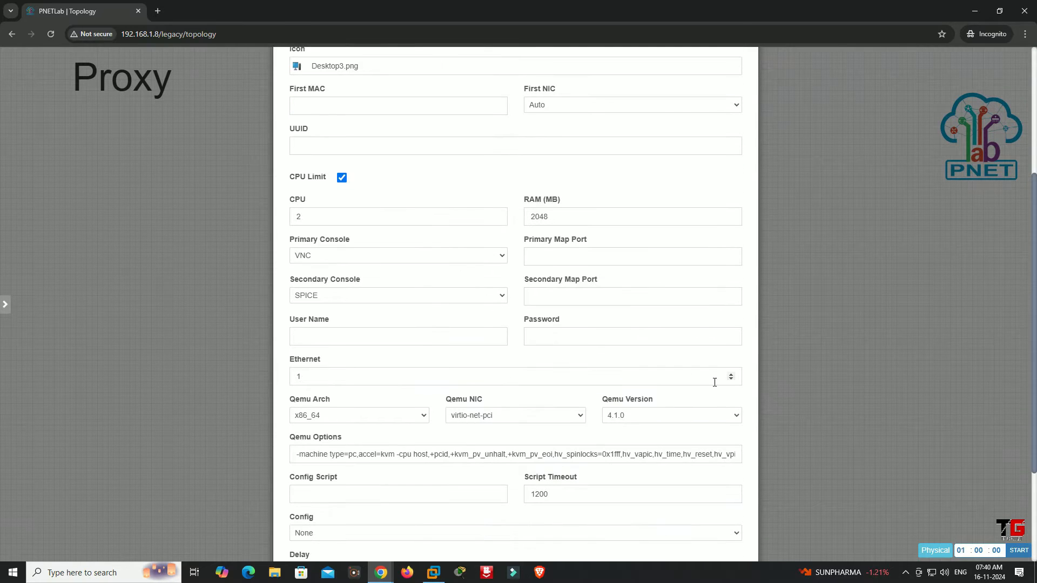
pyautogui.click(732, 374)
pyautogui.scroll(-3, 668, 507)
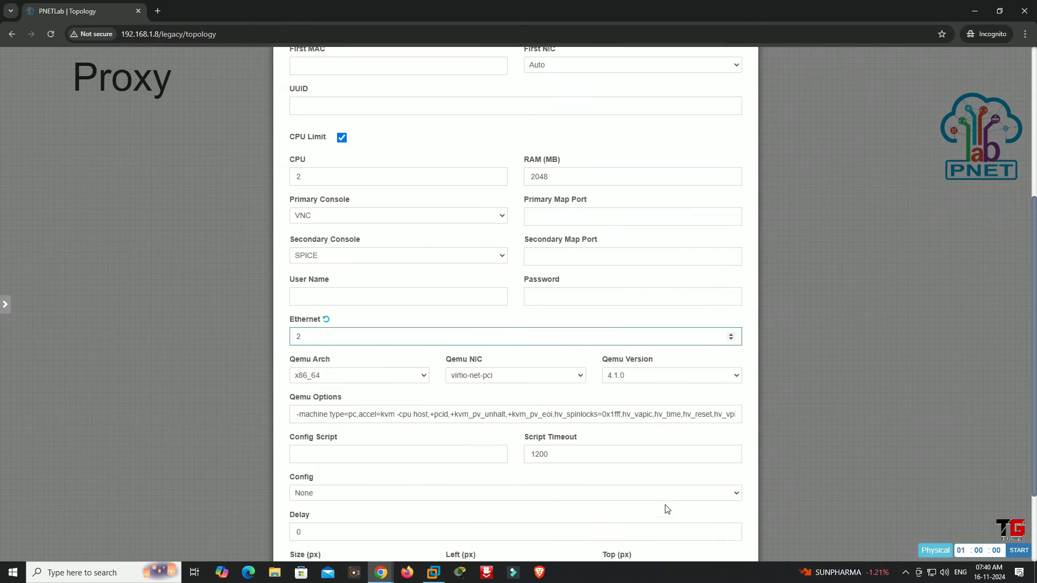
pyautogui.click(496, 530)
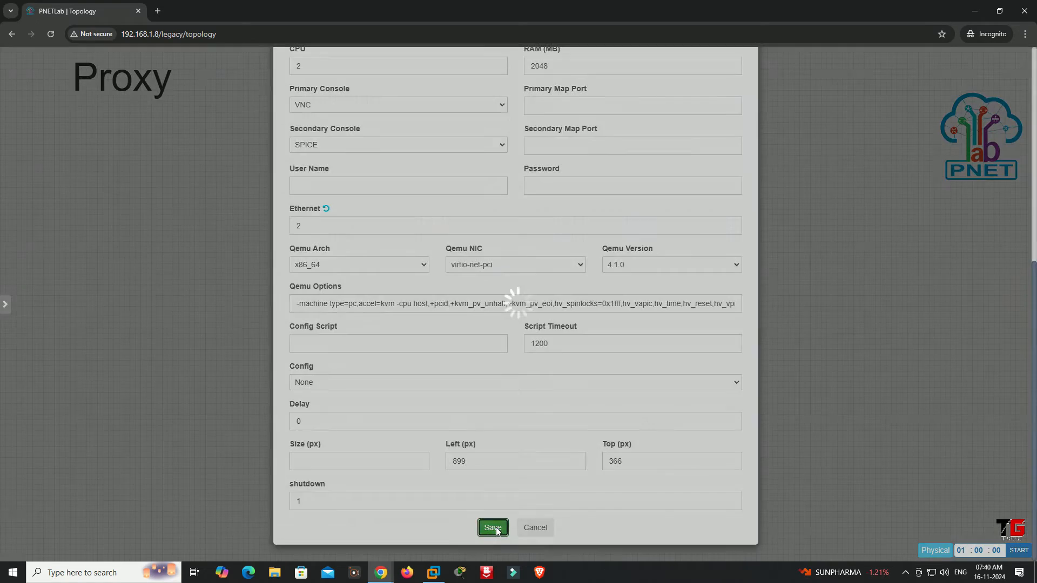
pyautogui.moveTo(494, 261); pyautogui.dragTo(44, 188)
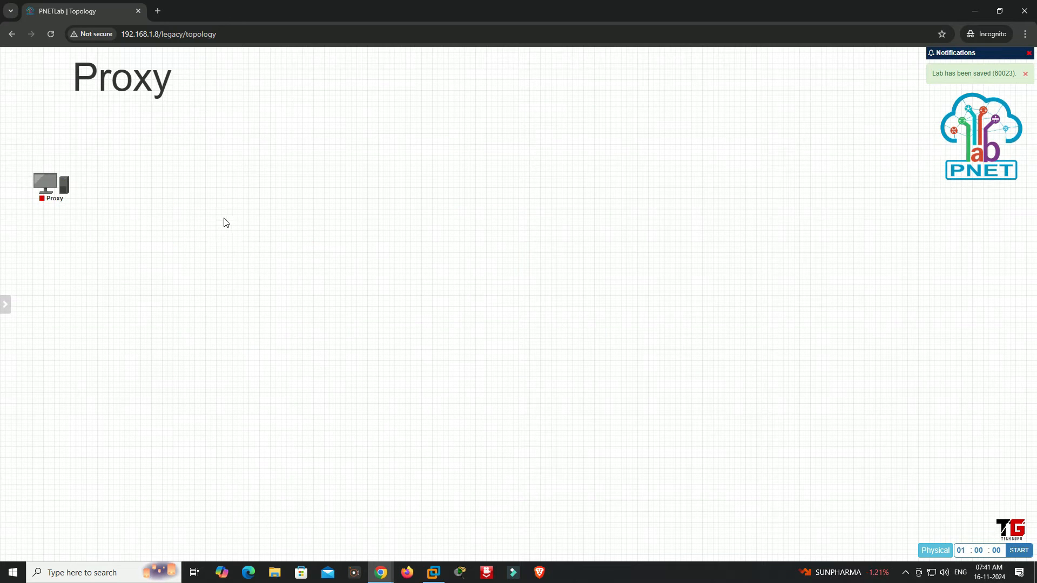
# - Add a network named Internet of type Management(Cloud0) to the topology
pyautogui.rightClick(224, 219)
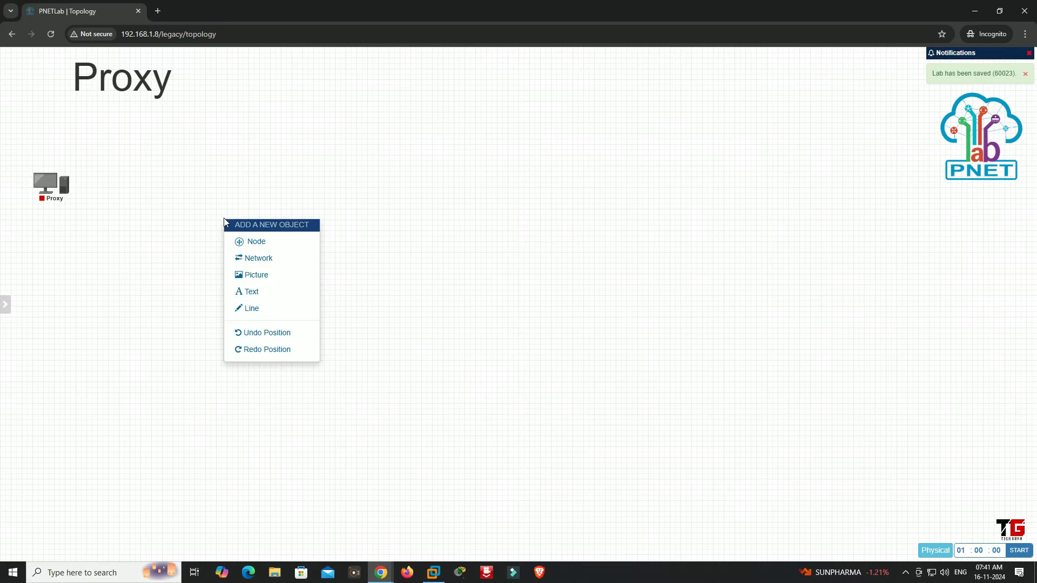
pyautogui.click(254, 260)
pyautogui.moveTo(479, 132); pyautogui.dragTo(404, 121)
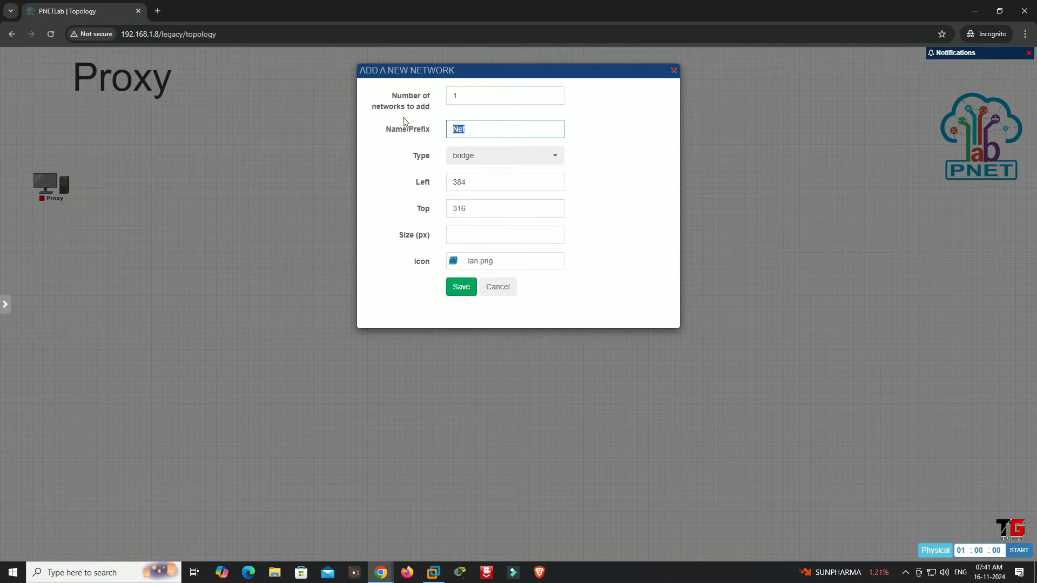
pyautogui.write('In')
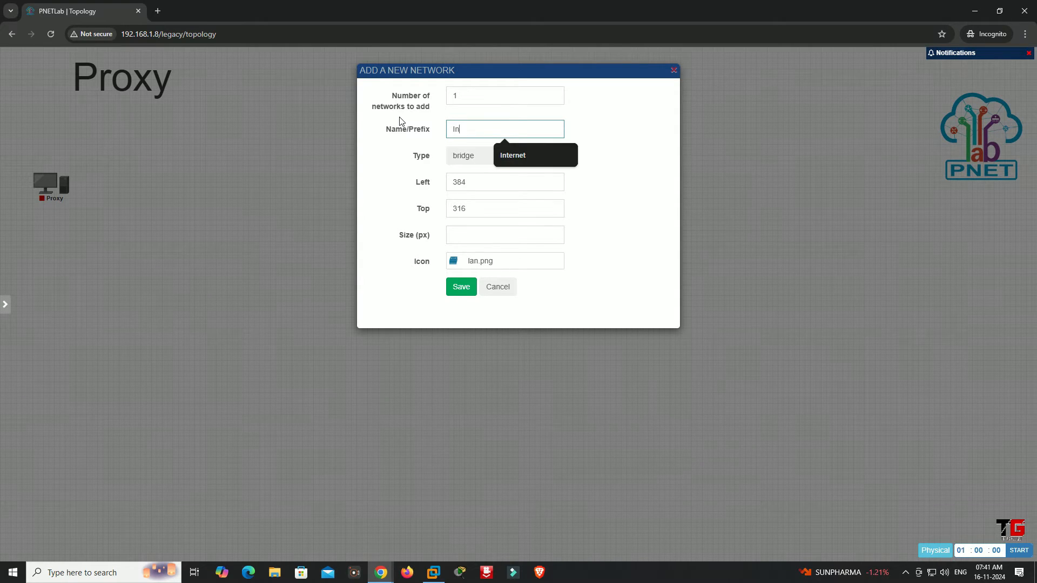
pyautogui.write('ternet')
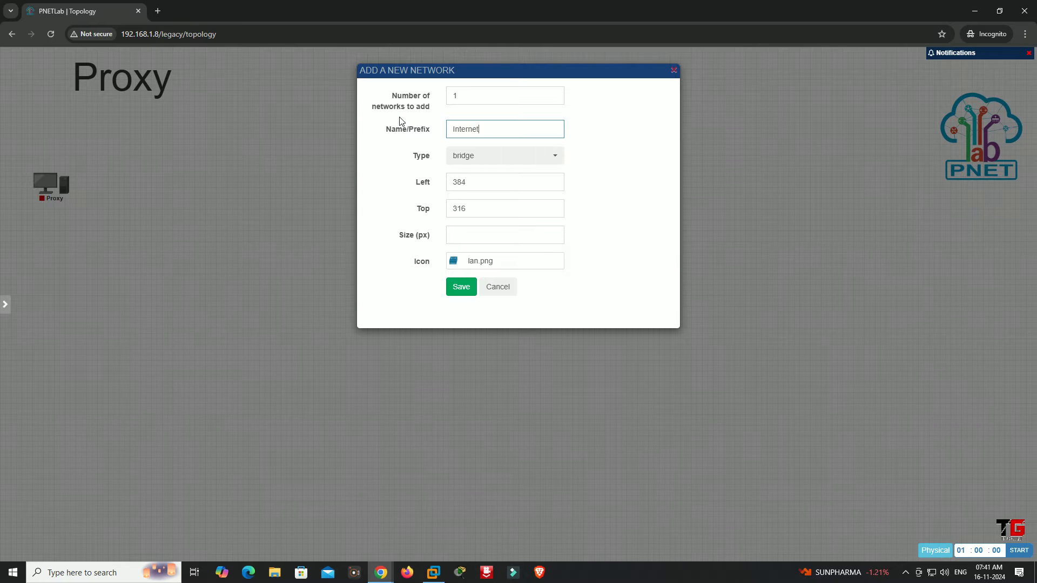
pyautogui.click(528, 157)
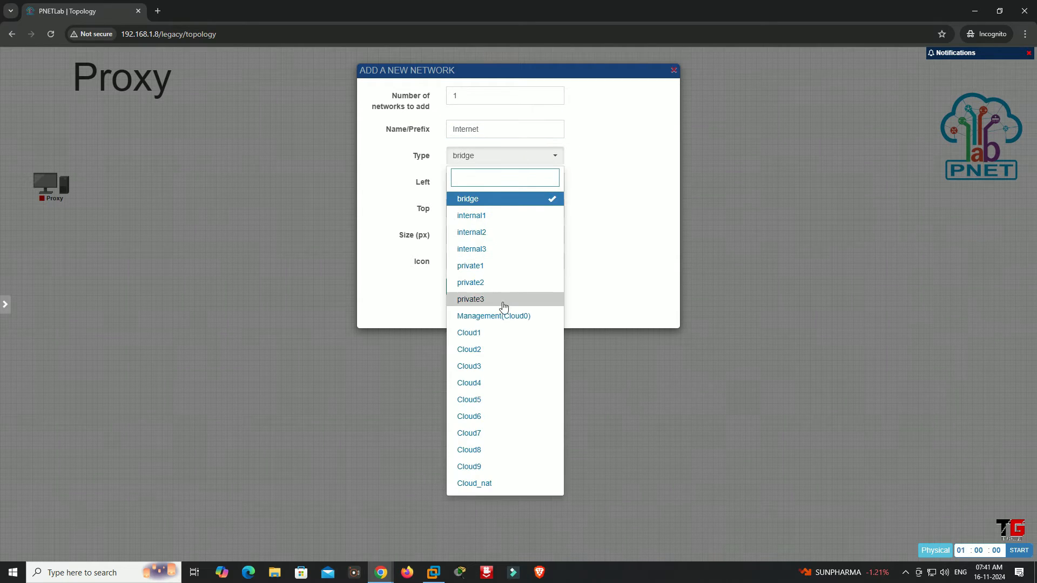
pyautogui.click(514, 319)
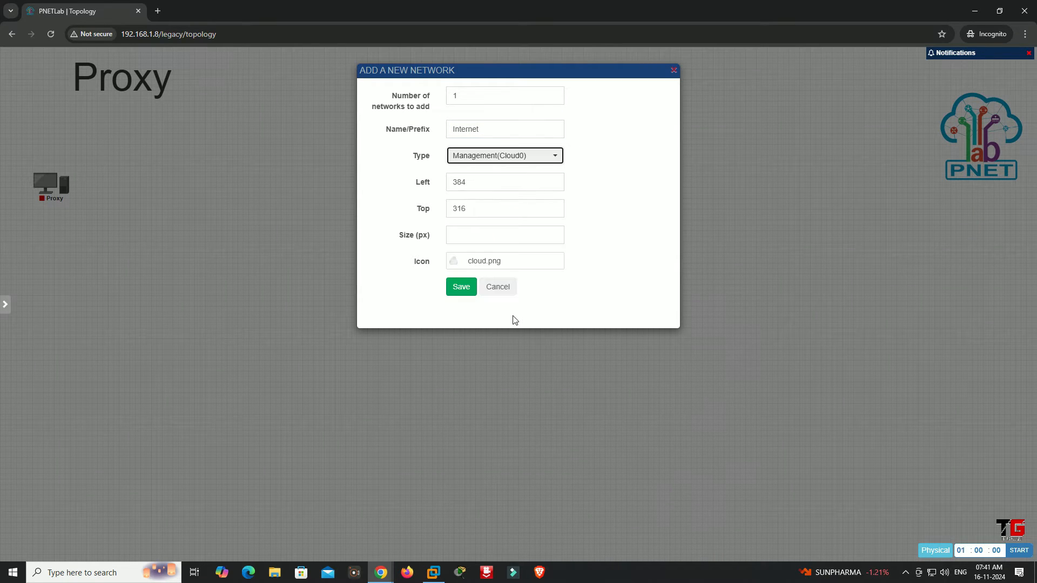
pyautogui.click(461, 286)
# - Connect the Internet cloud to the Proxy node's e0 interface
pyautogui.moveTo(259, 232)
pyautogui.moveTo(260, 236); pyautogui.dragTo(31, 206)
pyautogui.click(541, 279)
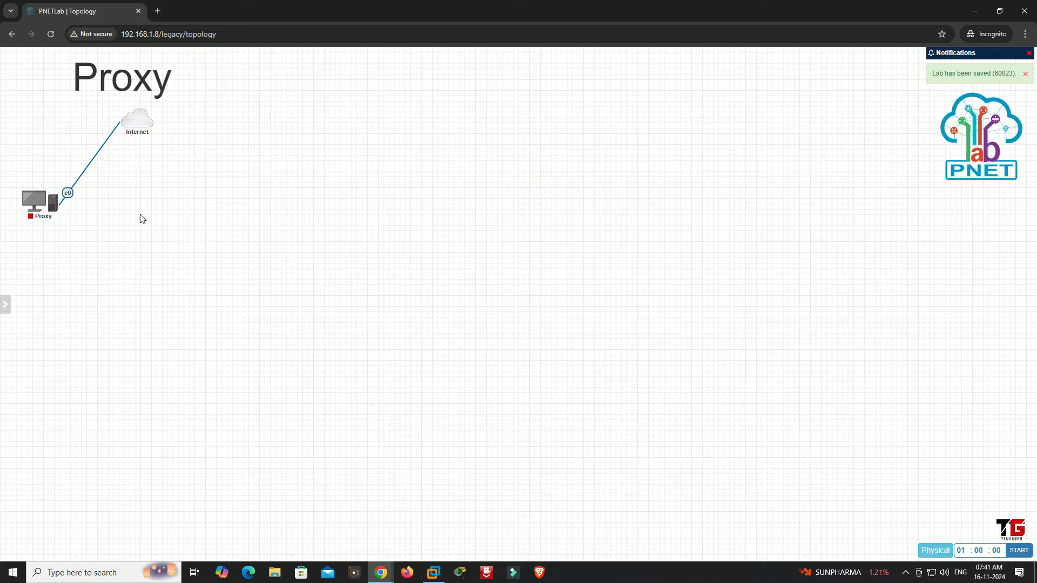
# - Start the Proxy node and open its VNC console in ultravnc_wrapper, moving the console window closer to the node
pyautogui.moveTo(31, 204)
pyautogui.click(28, 186)
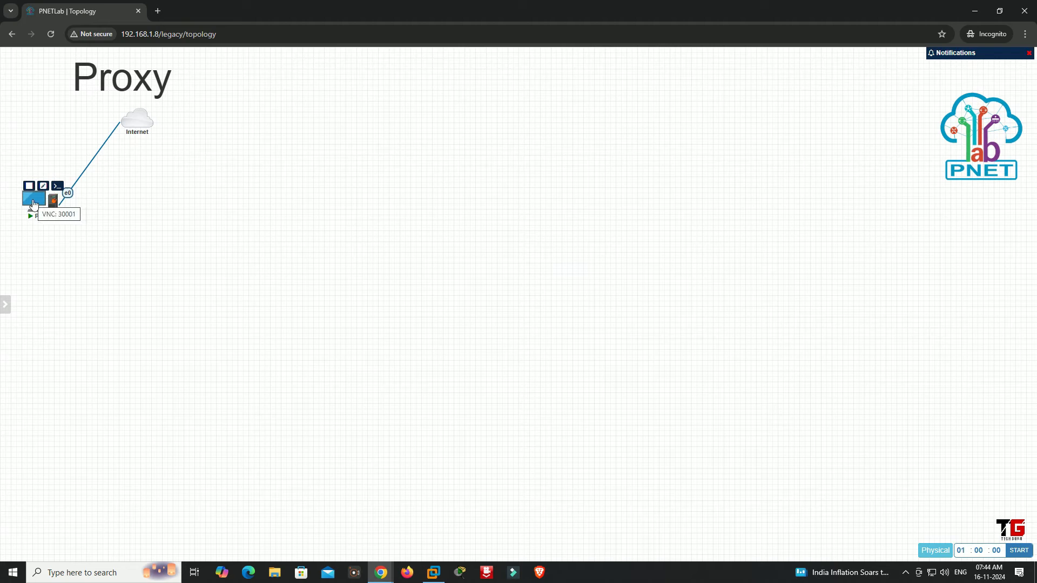
pyautogui.click(32, 203)
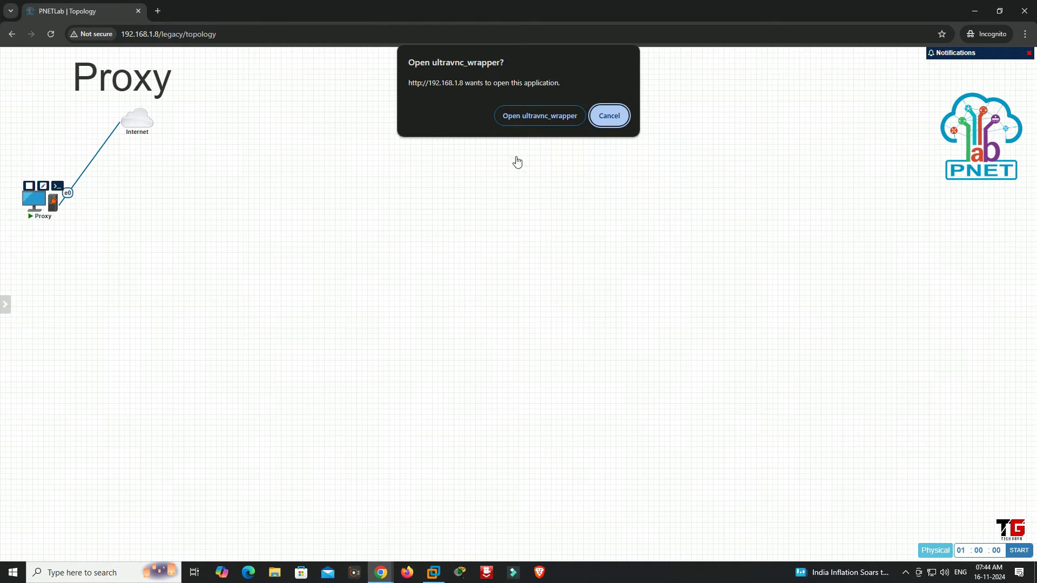
pyautogui.click(542, 115)
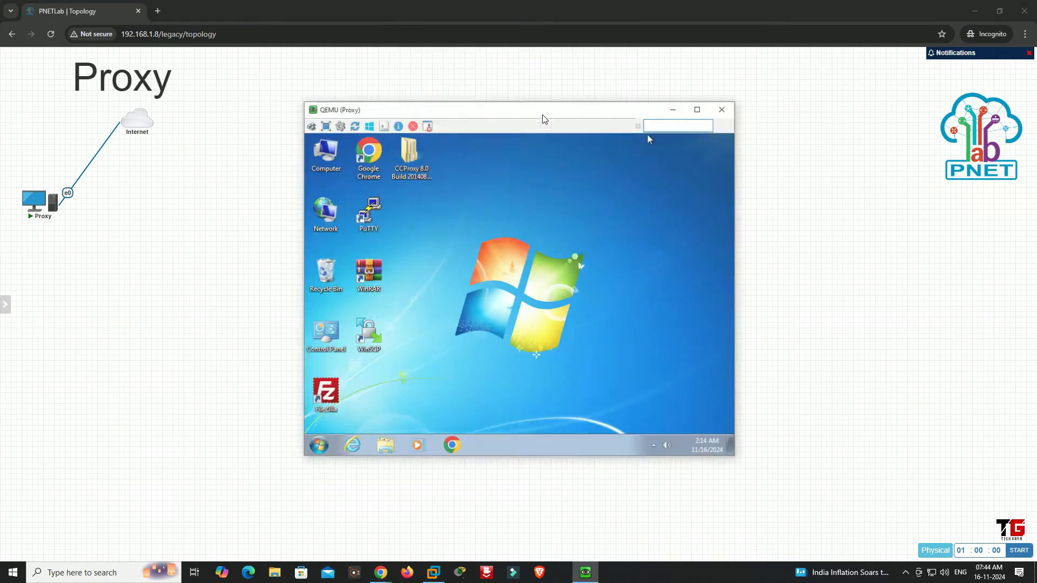
pyautogui.moveTo(435, 110); pyautogui.dragTo(309, 115)
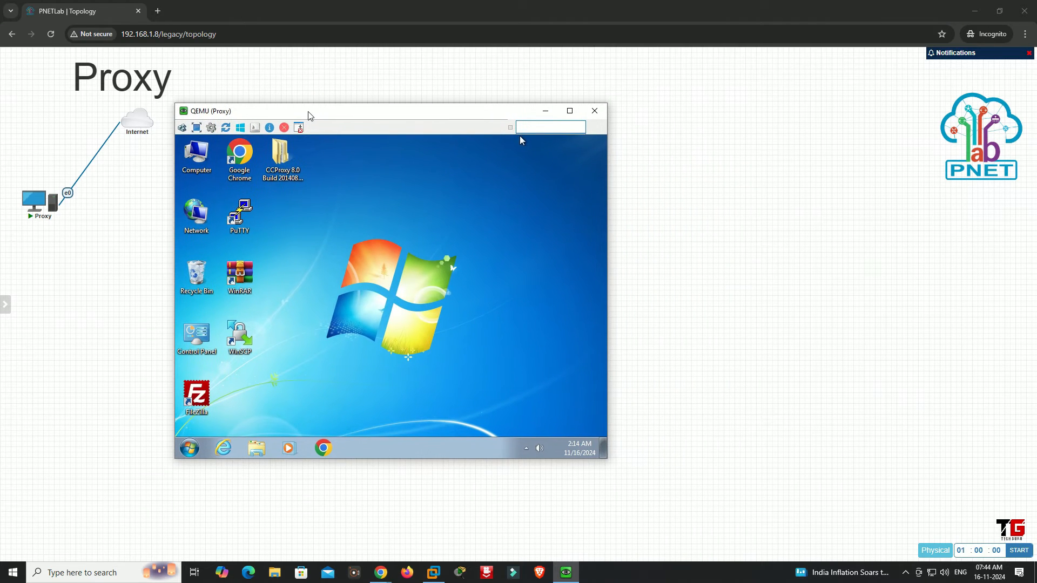
# - Run ipconfig in a command prompt on the Proxy machine to check its IP configuration, then close the prompt
pyautogui.click(188, 449)
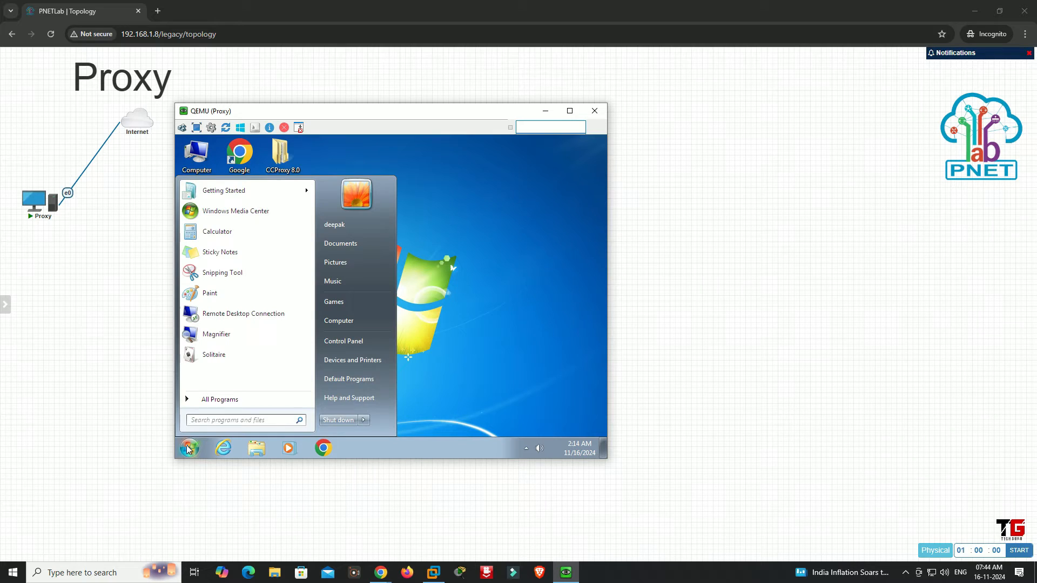
pyautogui.write('cmd')
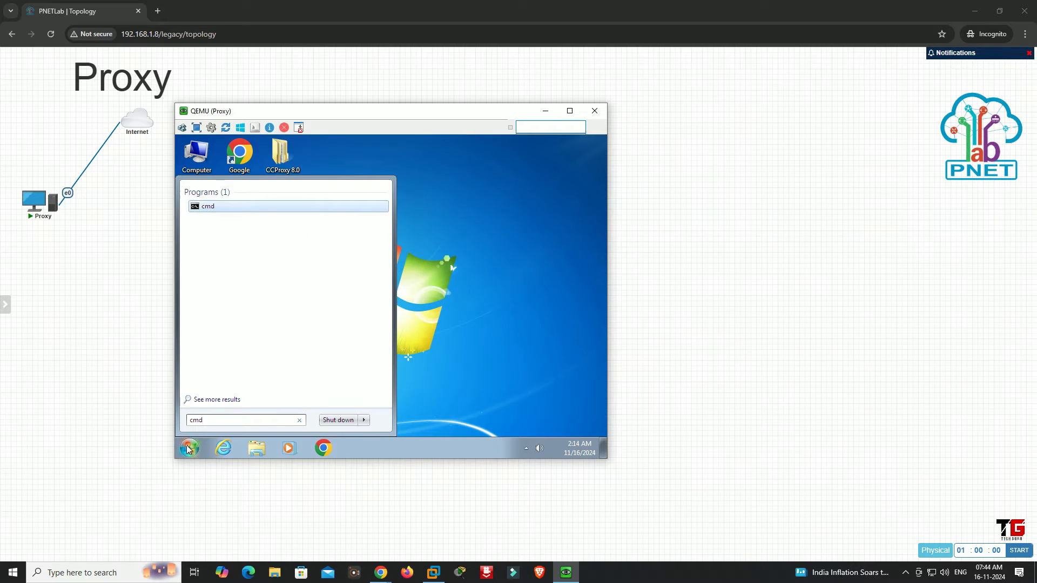
pyautogui.press('Return')
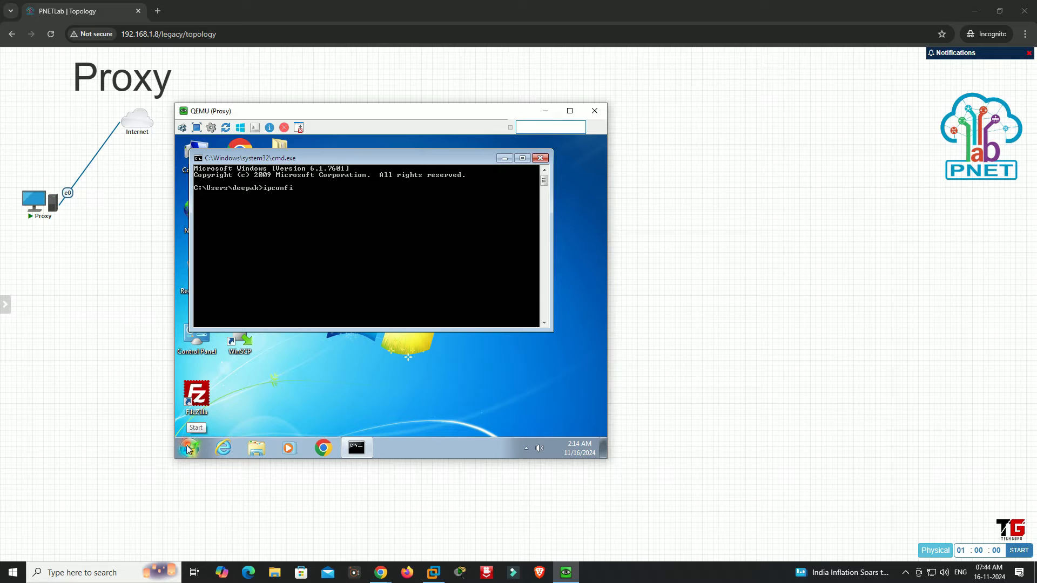
pyautogui.press('Return')
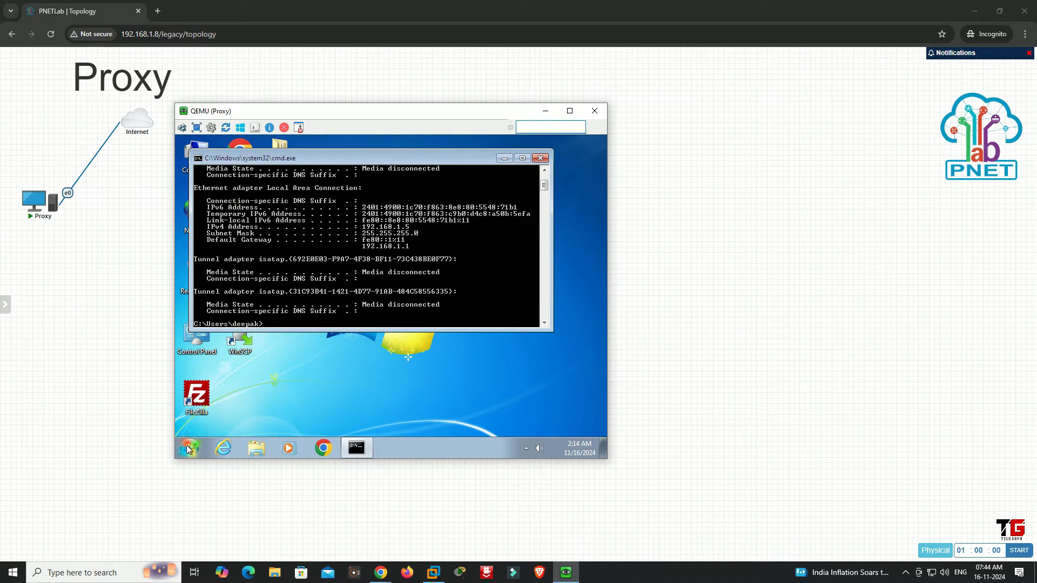
pyautogui.click(539, 158)
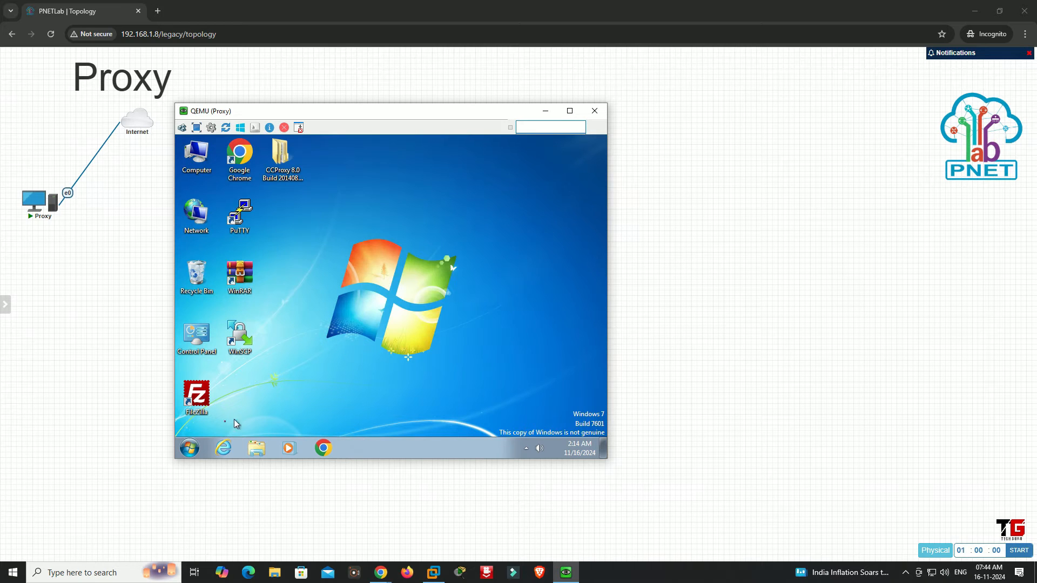
# - Open the Proxy machine's network adapter settings and rename Local Area Connection to WAN
pyautogui.rightClick(196, 217)
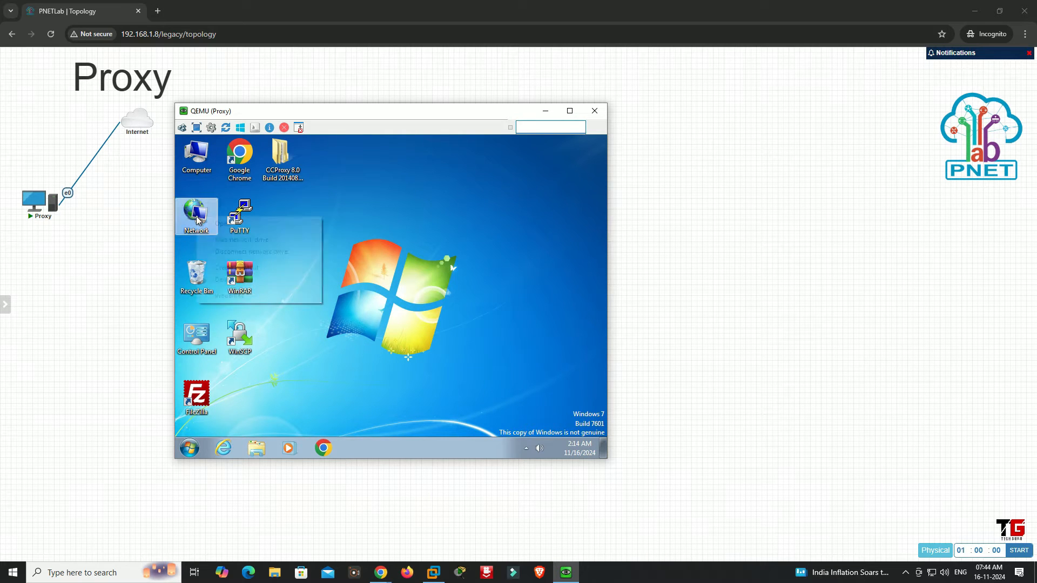
pyautogui.click(229, 296)
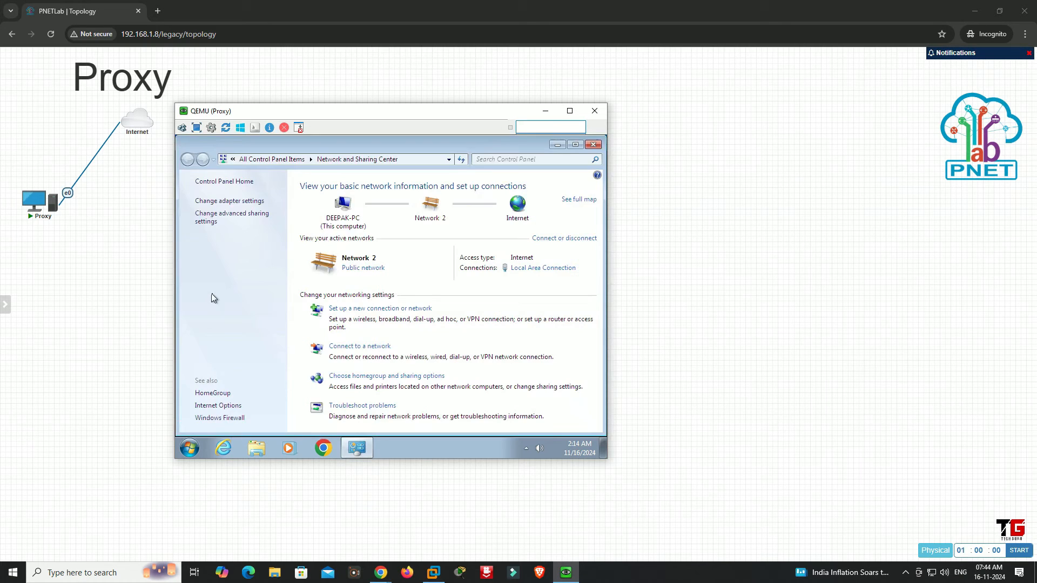
pyautogui.click(229, 203)
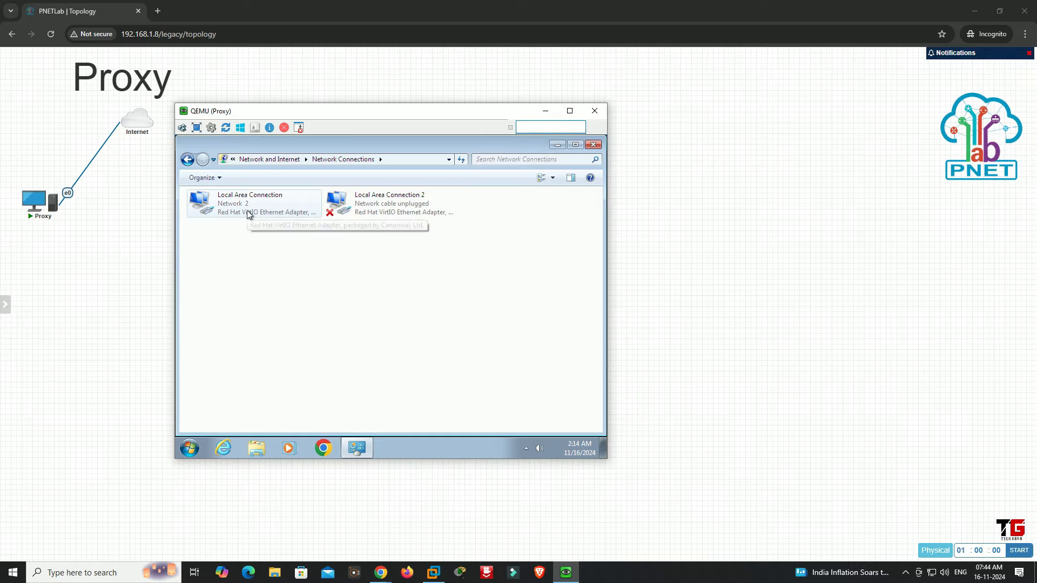
pyautogui.click(248, 215)
pyautogui.press('F2')
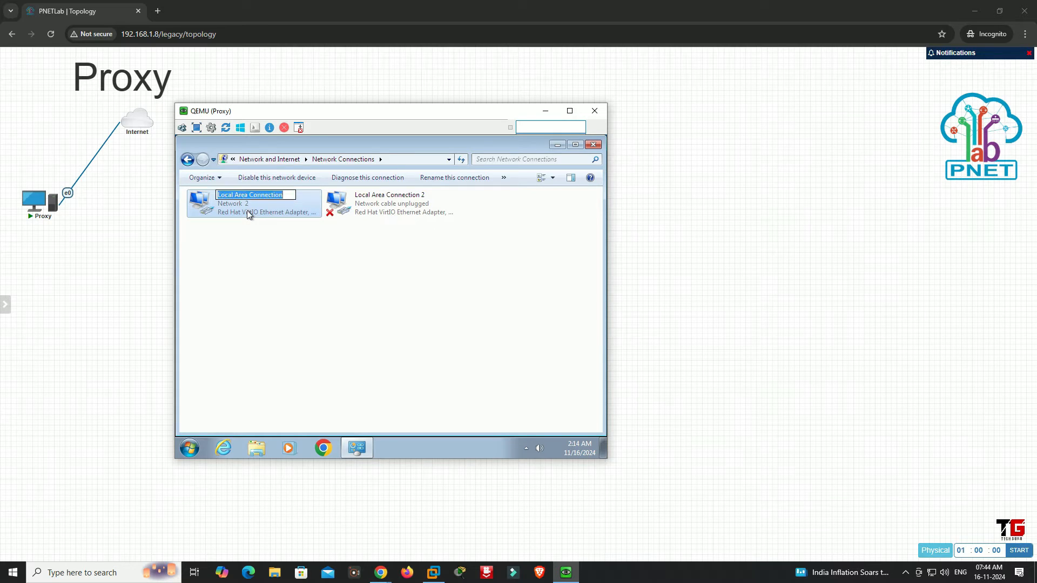
pyautogui.write('WAN')
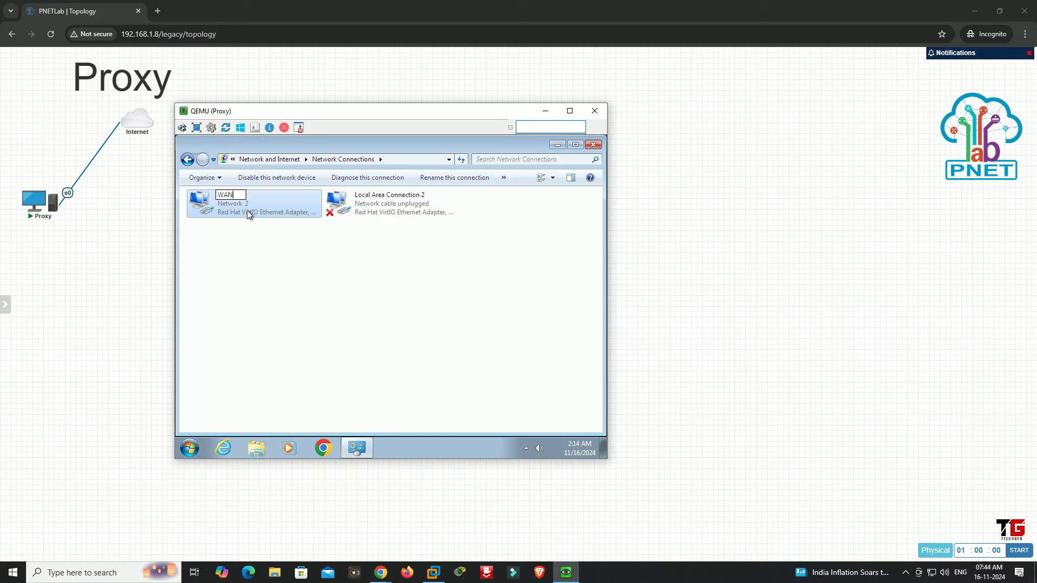
pyautogui.press('Return')
# - Disable Internet Protocol Version 6 (TCP/IPv6) in the WAN adapter's properties, keeping IPv4 enabled
pyautogui.rightClick(249, 214)
pyautogui.click(265, 317)
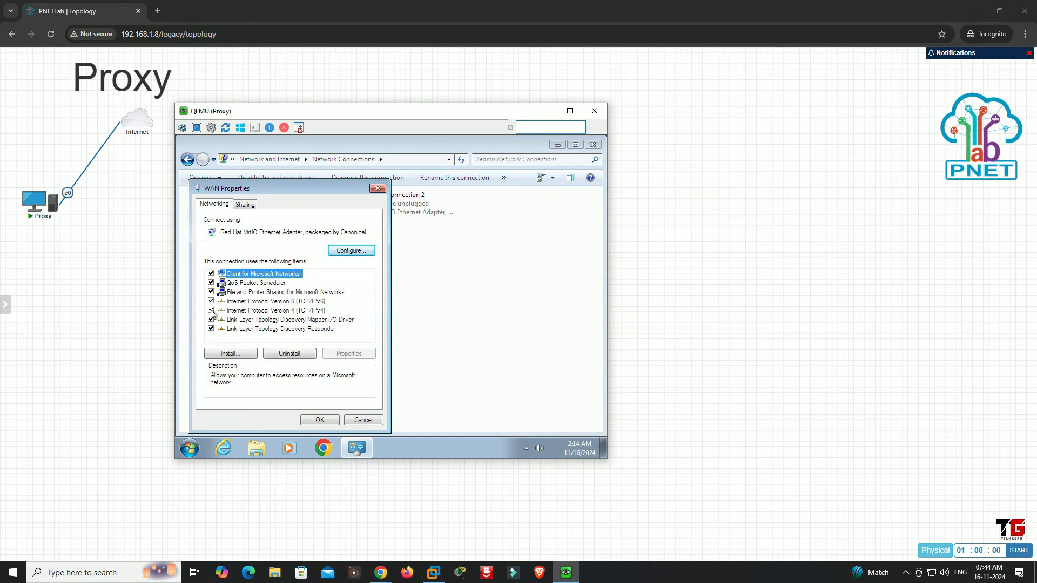
pyautogui.click(219, 310)
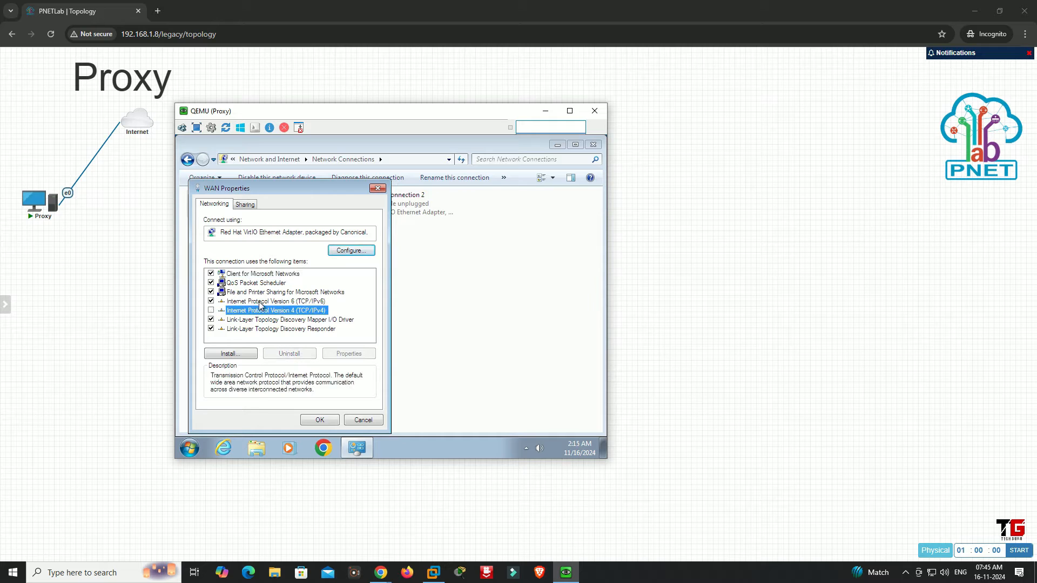
pyautogui.click(210, 300)
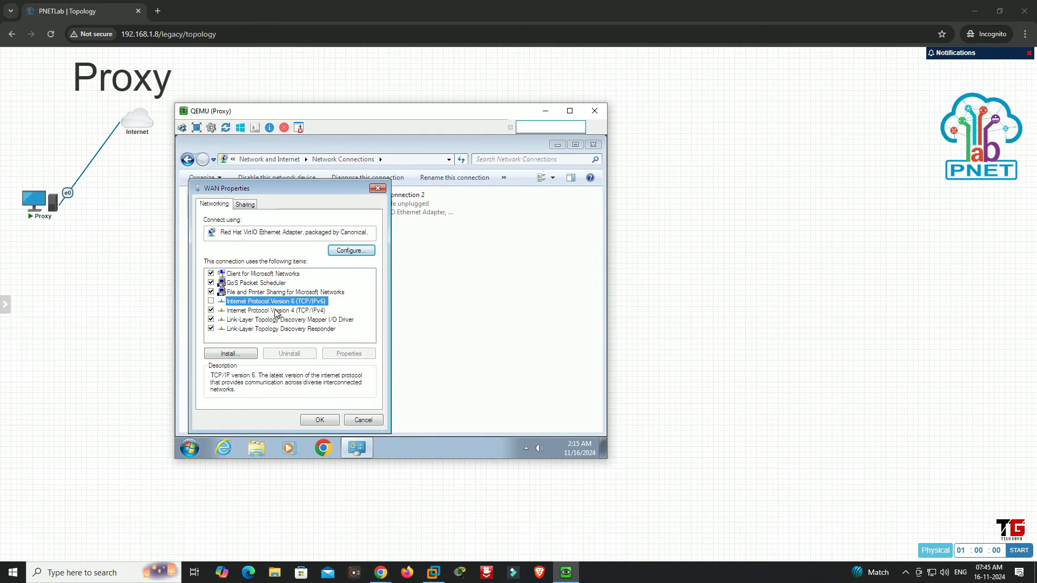
# - Assign the WAN adapter manual Internet Protocol Version 4 (TCP/IPv4) settings and save its properties
pyautogui.click(275, 311)
pyautogui.click(347, 354)
pyautogui.click(272, 272)
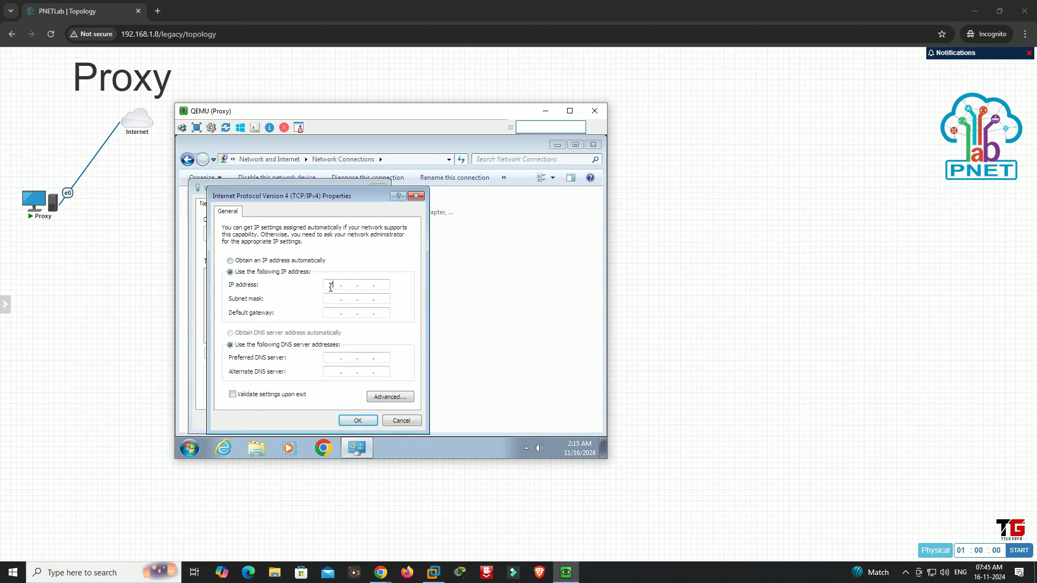
pyautogui.write('1')
pyautogui.press('Tab')
pyautogui.press('Tab')
pyautogui.press('Tab')
pyautogui.write('192')
pyautogui.click(357, 420)
pyautogui.click(335, 423)
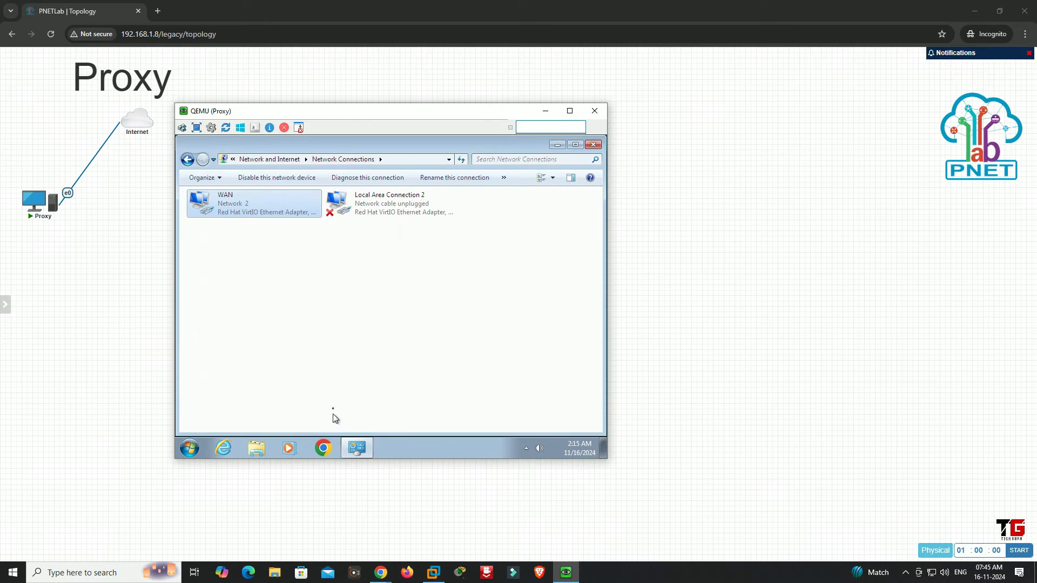
# - View the WAN connection's status and network connection details, then close both dialogs
pyautogui.doubleClick(250, 216)
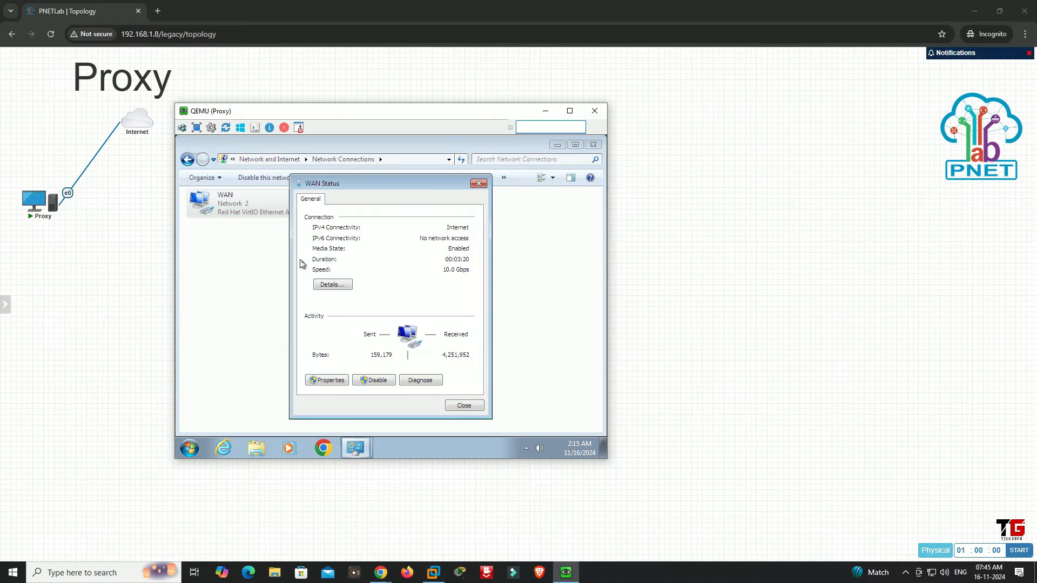
pyautogui.click(331, 284)
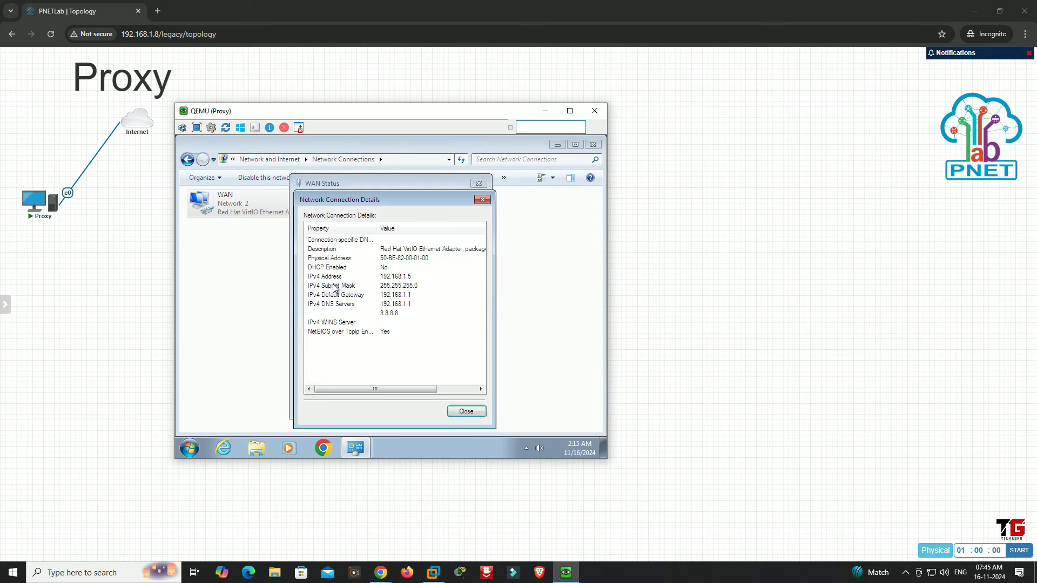
pyautogui.click(465, 411)
pyautogui.click(463, 406)
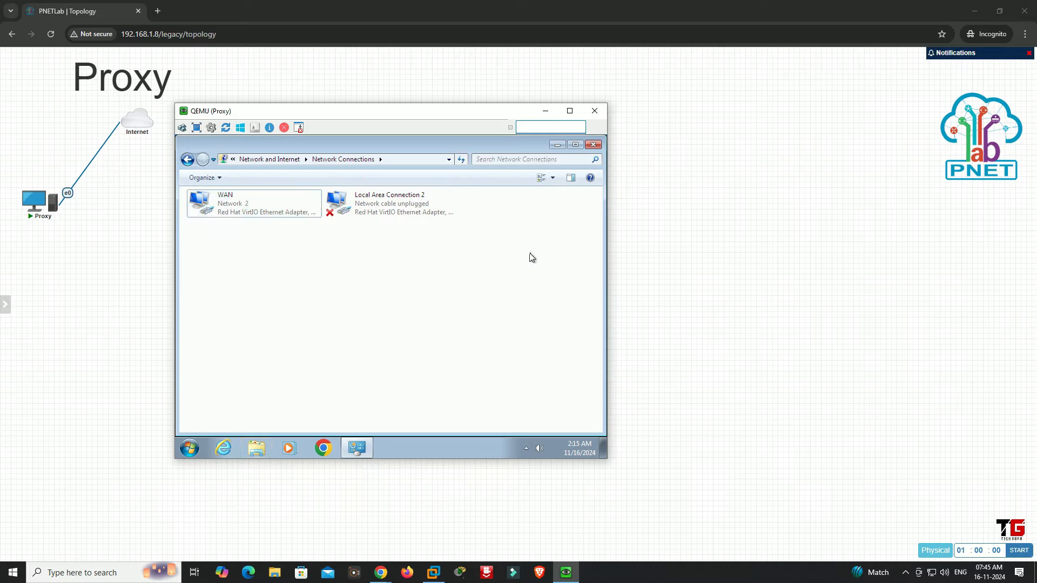
# - Minimize the network connections window and open youtube.com in Chrome on the Proxy machine to test internet access
pyautogui.click(560, 145)
pyautogui.doubleClick(239, 155)
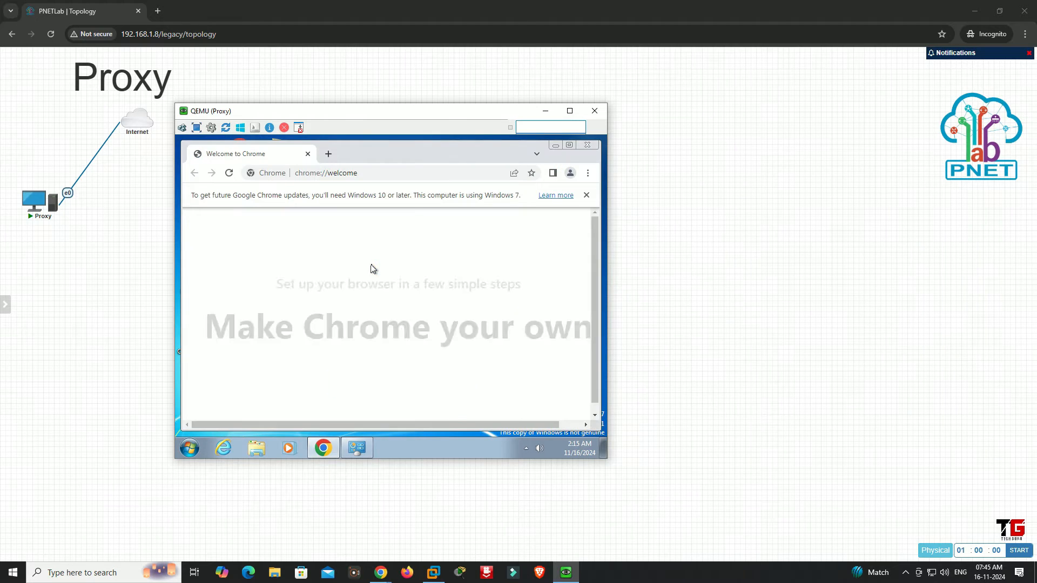
pyautogui.click(375, 176)
pyautogui.write('y')
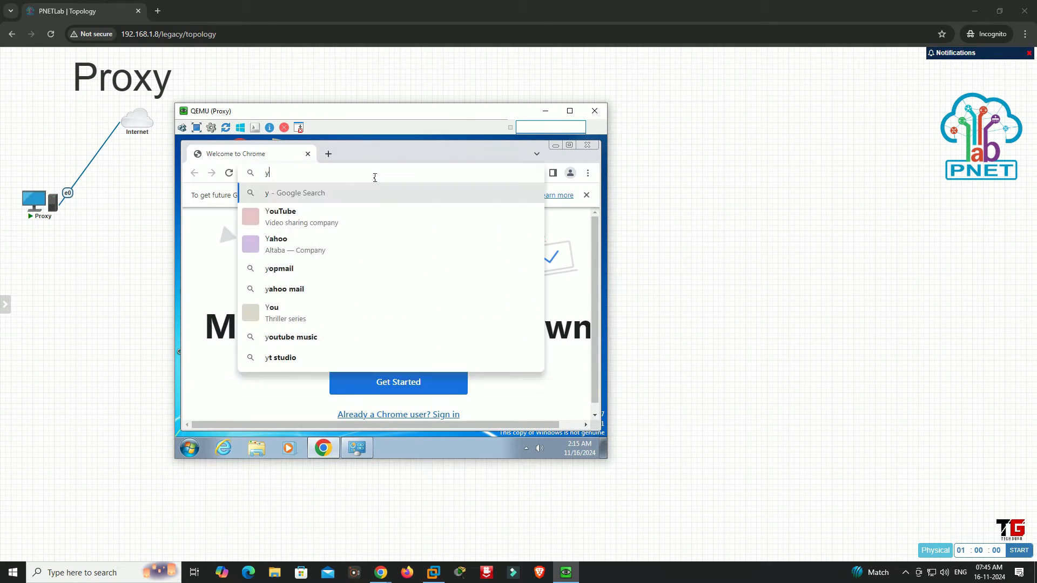
pyautogui.write('outube.com')
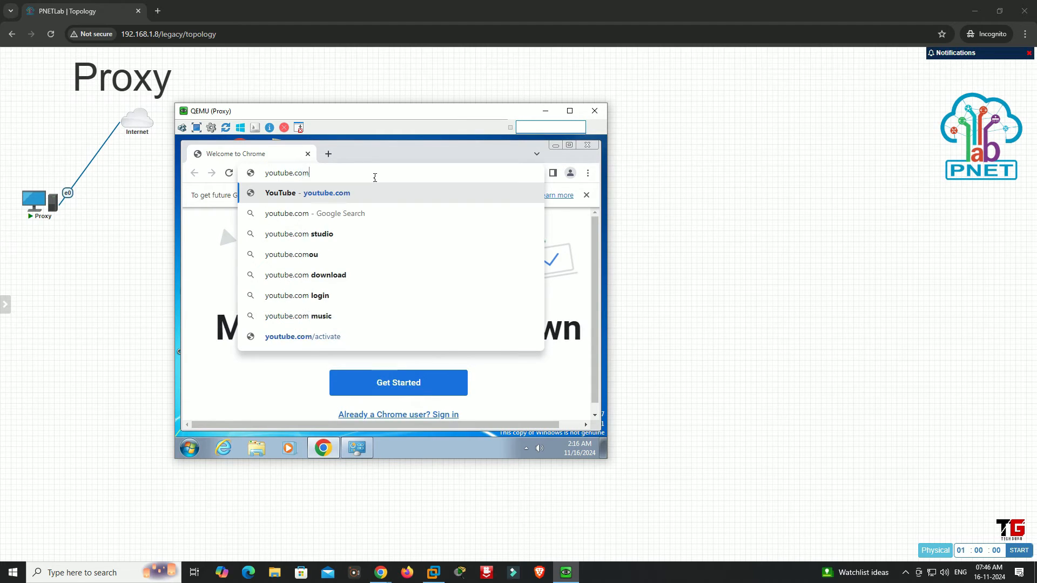
pyautogui.press('Return')
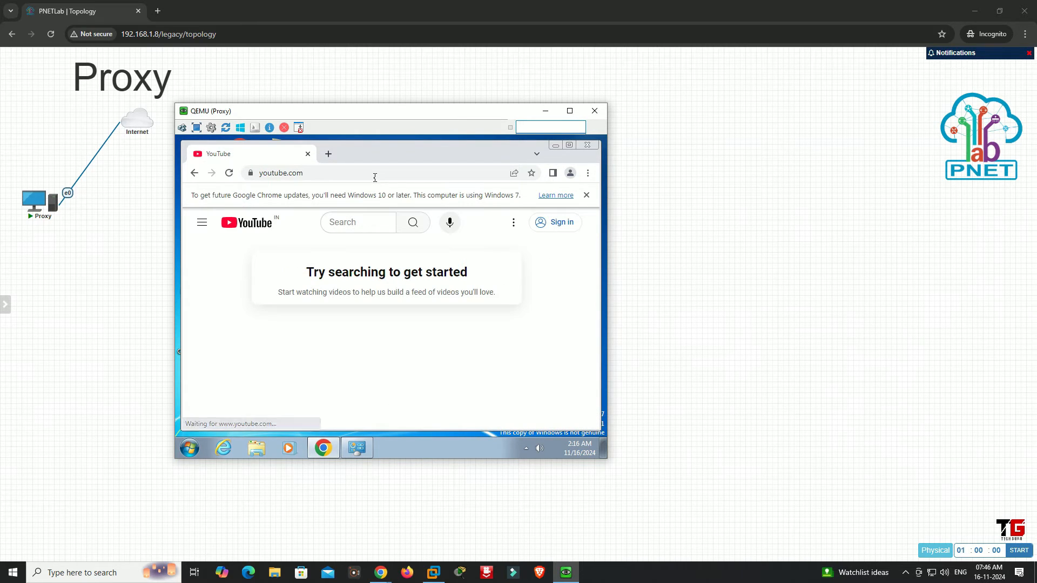
# - Search YouTube for the Tech Guru channel, open its channel page, and close the browser
pyautogui.click(342, 222)
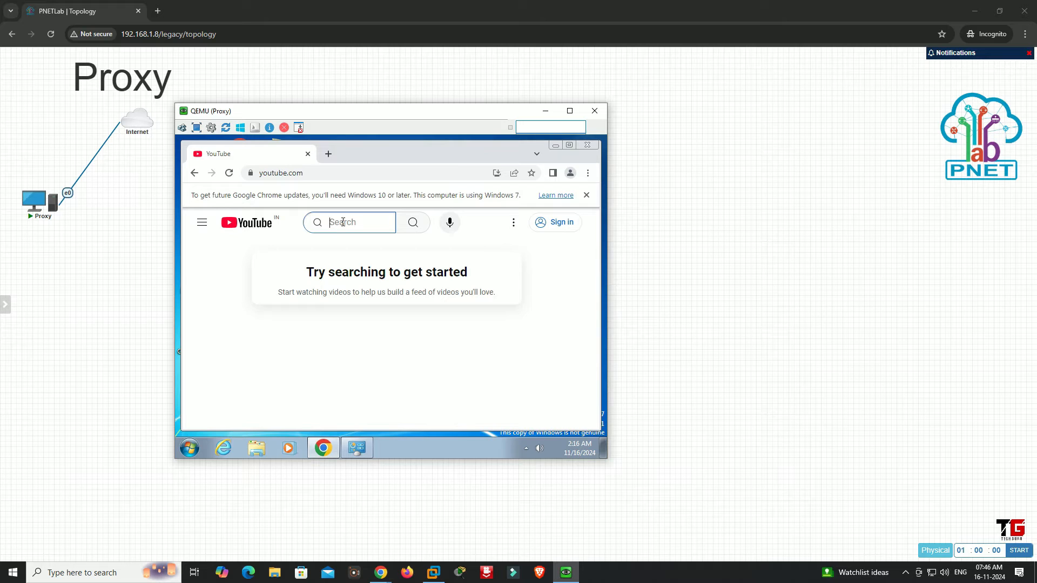
pyautogui.write('tech guru de')
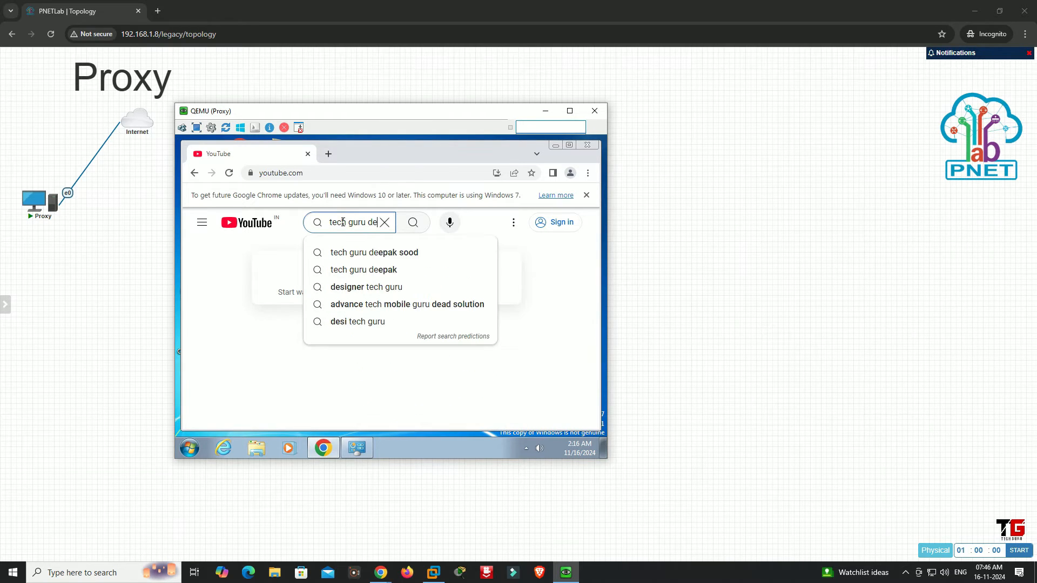
pyautogui.write('e')
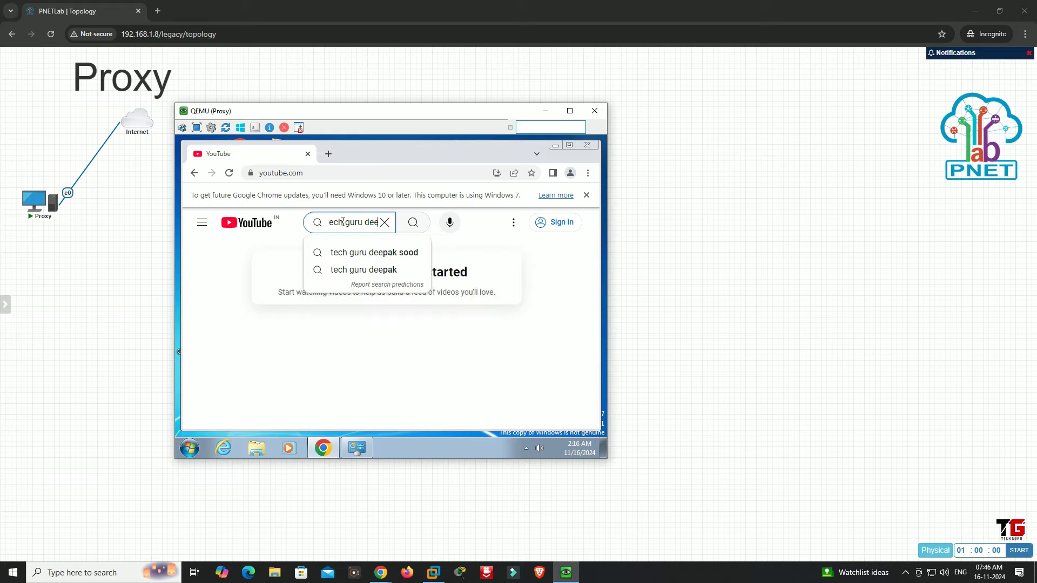
pyautogui.write('pak sood')
pyautogui.press('Return')
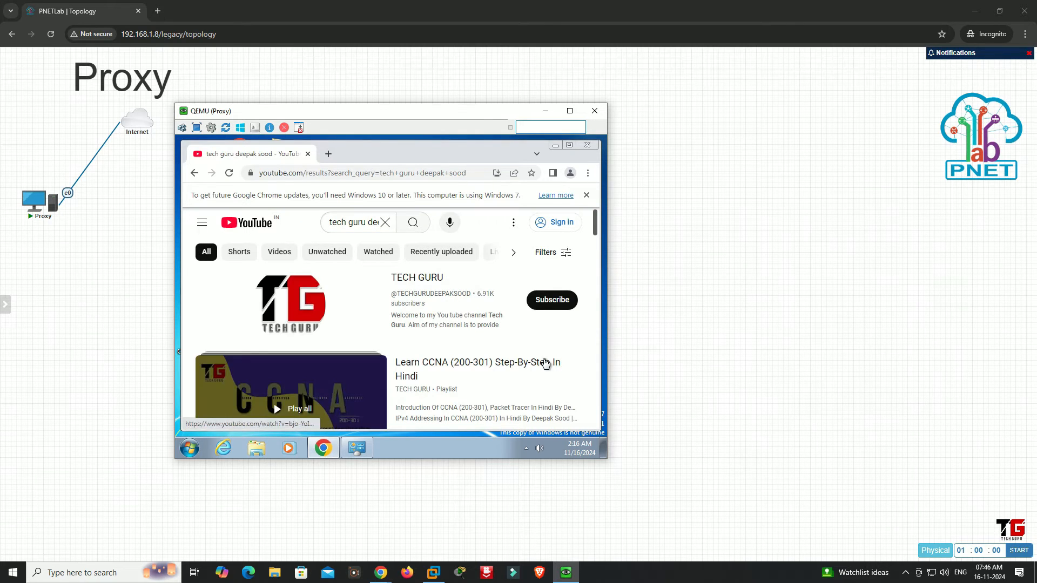
pyautogui.click(426, 280)
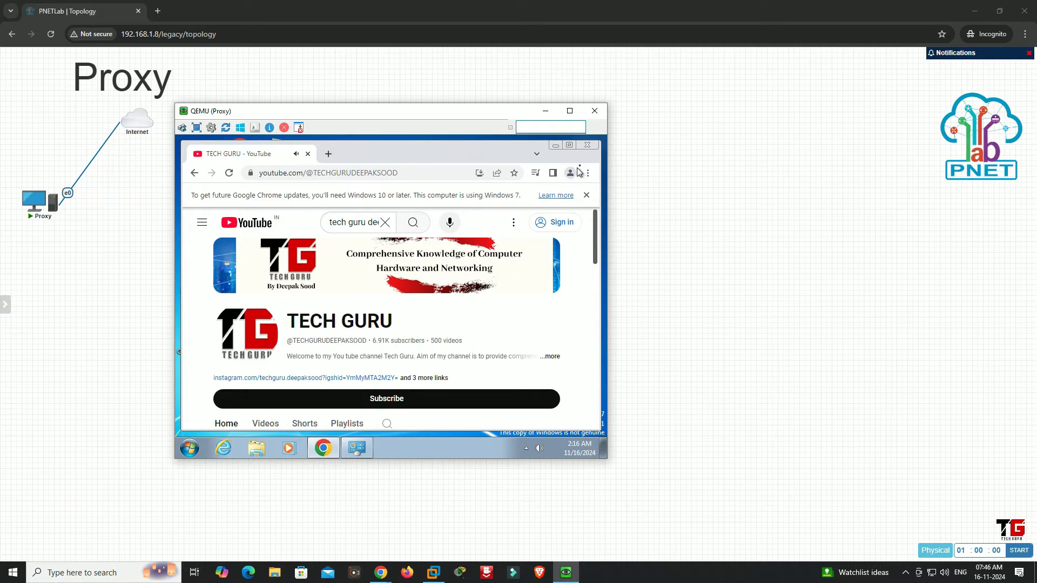
pyautogui.click(587, 144)
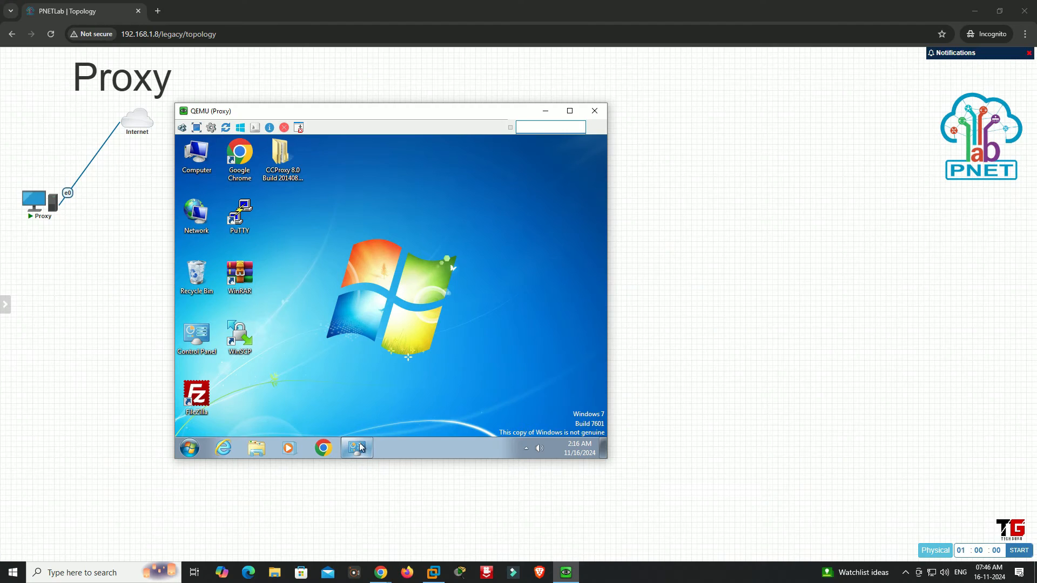
# - Return to the network connections window and disable Internet Protocol Version 6 (TCP/IPv6) in Local Area Connection 2's properties
pyautogui.moveTo(361, 447)
pyautogui.click(357, 423)
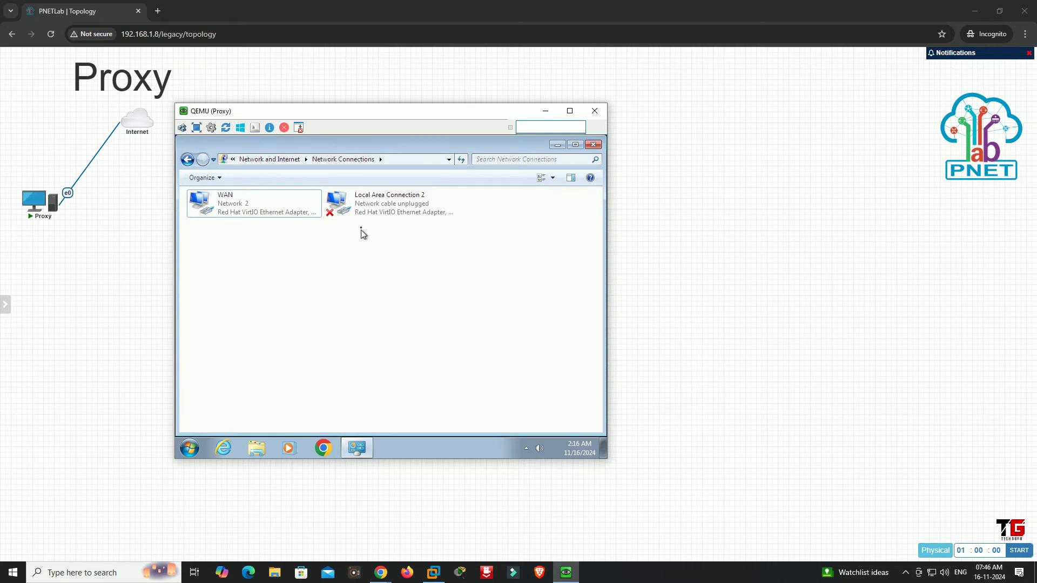
pyautogui.rightClick(389, 210)
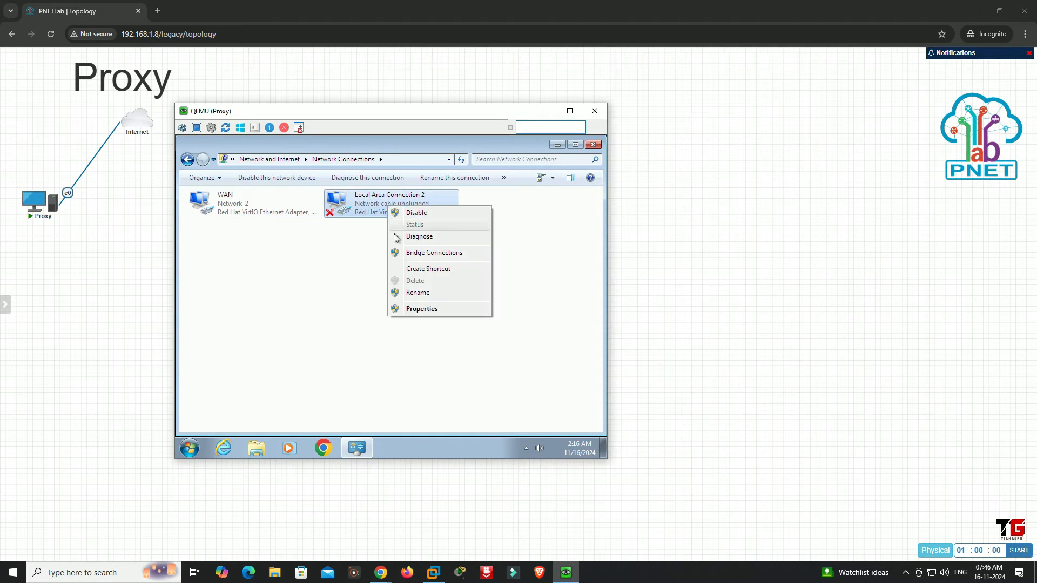
pyautogui.click(411, 308)
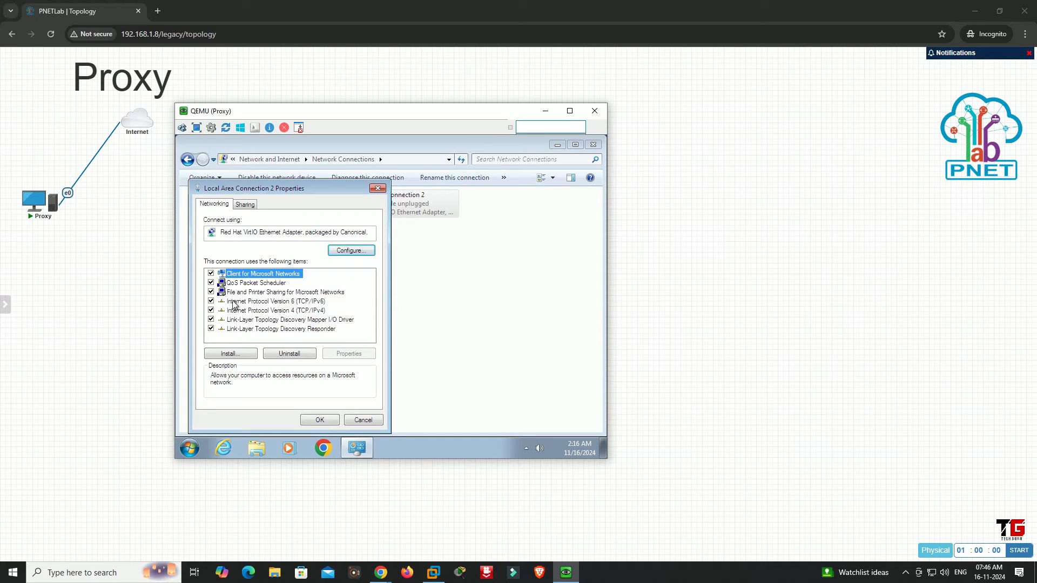
pyautogui.click(211, 302)
# - Assign Local Area Connection 2 the IPv4 address 10.10.10.10 with subnet mask 255.0.0.0, save its properties and close the network connections window
pyautogui.click(270, 311)
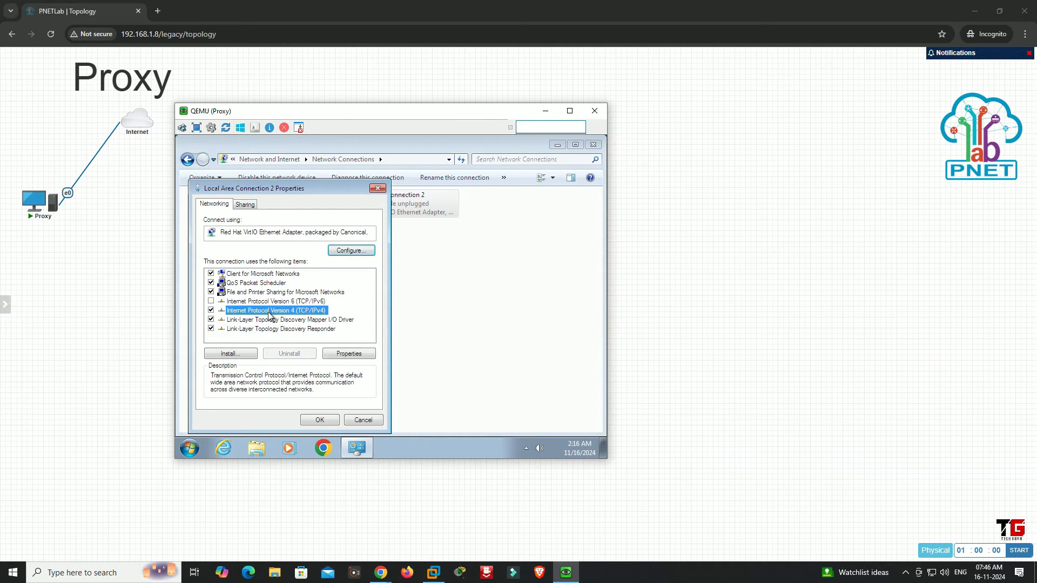
pyautogui.click(346, 356)
pyautogui.click(272, 275)
pyautogui.click(329, 285)
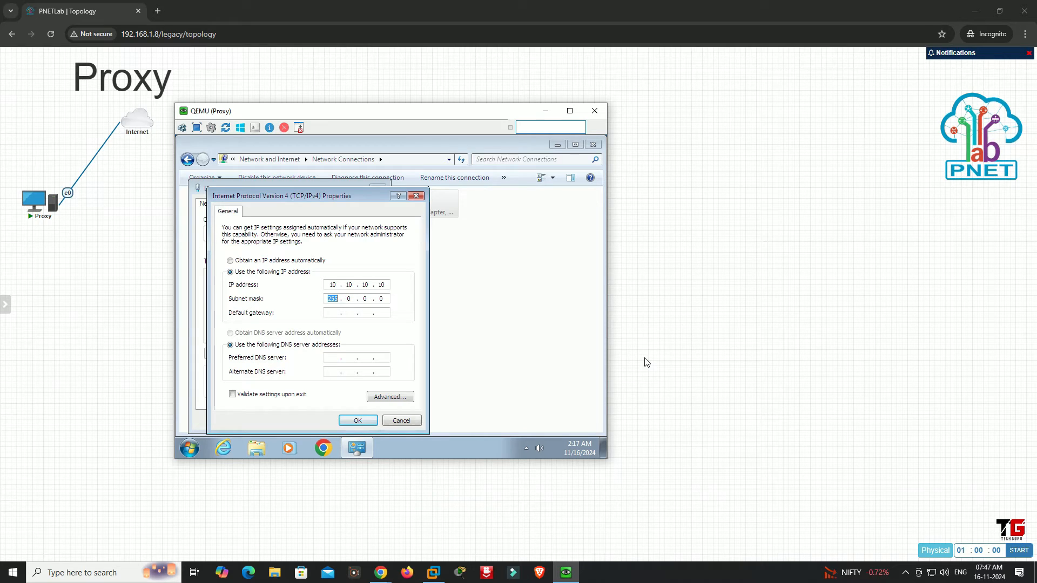
pyautogui.click(367, 425)
pyautogui.click(330, 423)
pyautogui.click(385, 333)
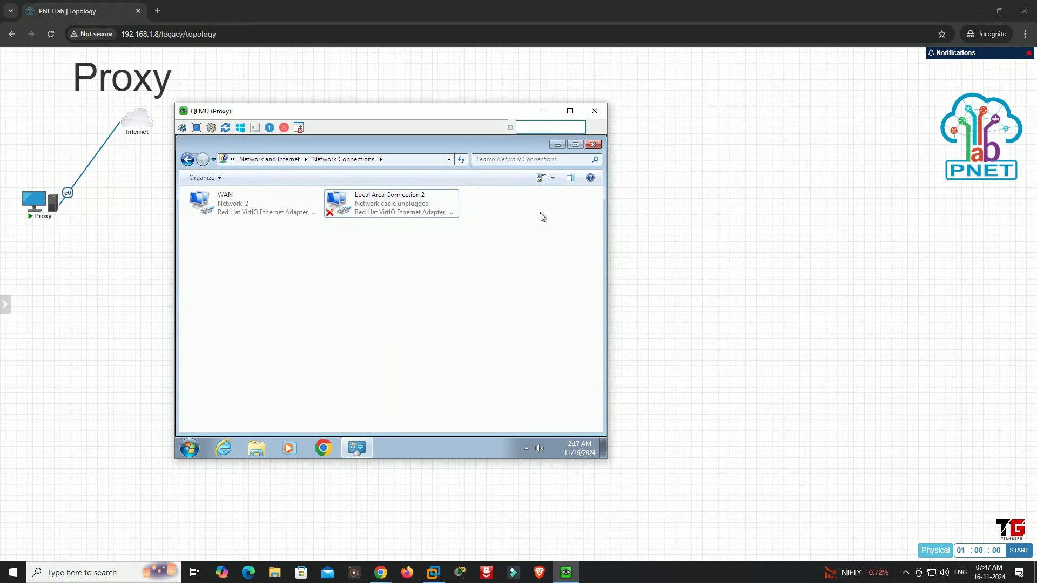
pyautogui.click(592, 146)
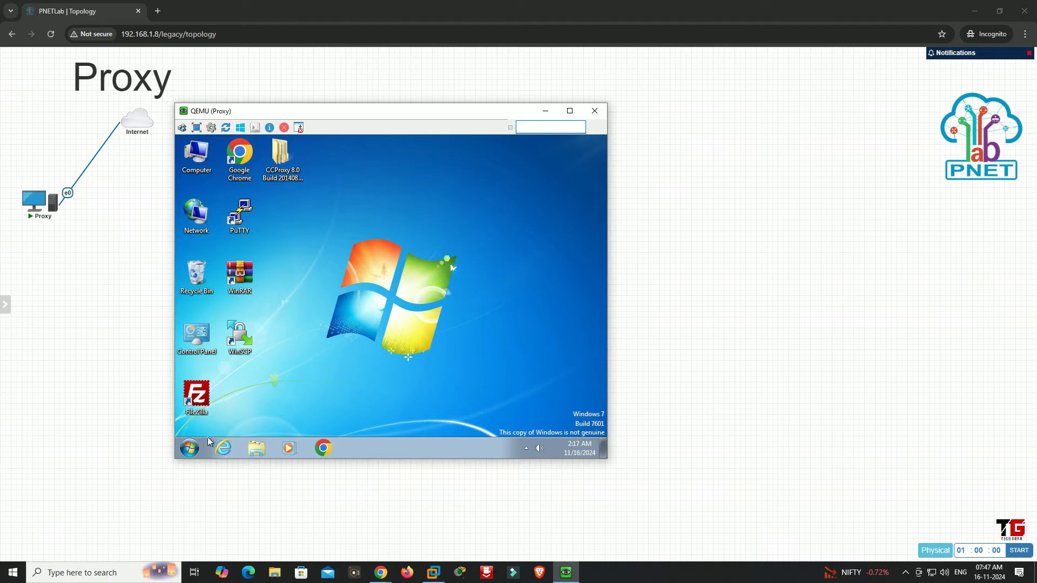
# - Turn off Windows Firewall for both private and public networks on the Proxy machine and close the Control Panel
pyautogui.click(190, 448)
pyautogui.click(340, 341)
pyautogui.scroll(-3, 453, 350)
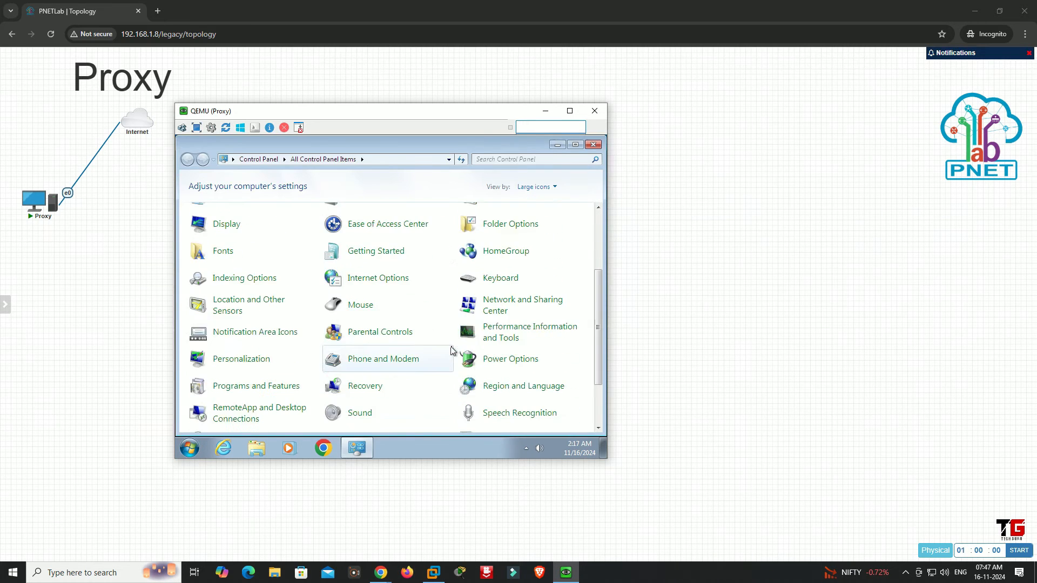
pyautogui.click(395, 419)
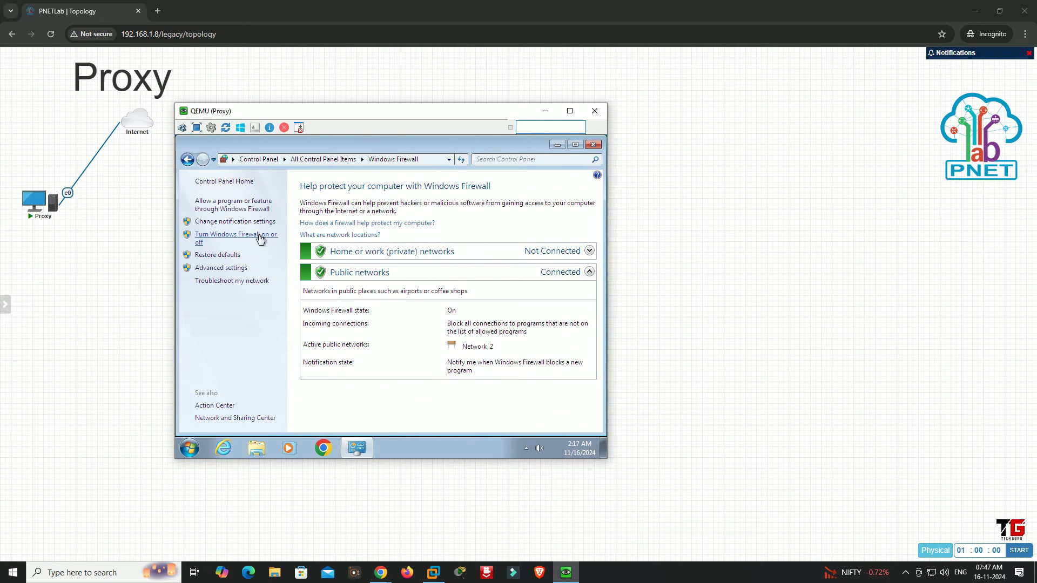
pyautogui.click(259, 236)
pyautogui.click(270, 271)
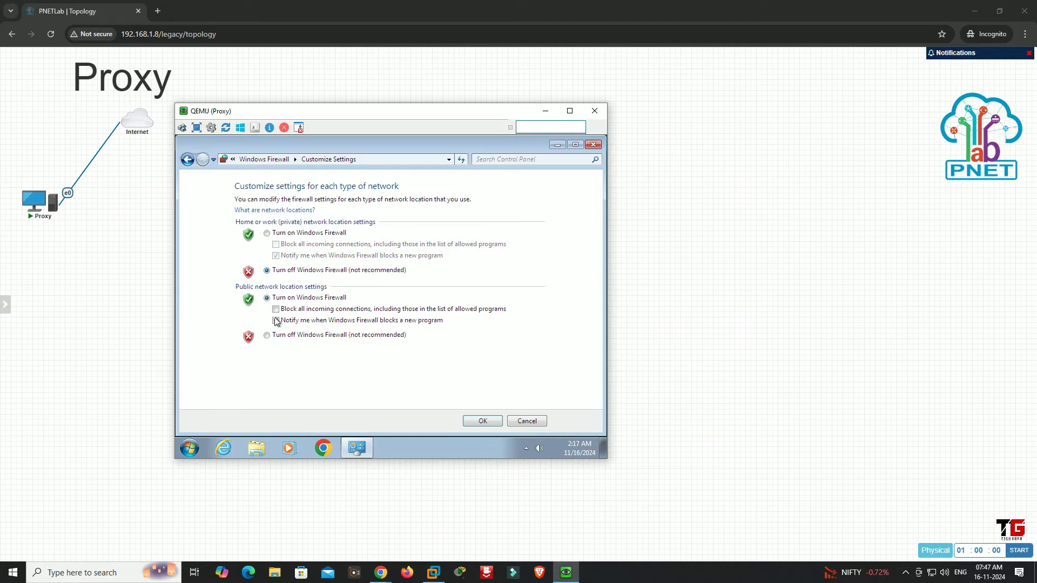
pyautogui.click(273, 336)
pyautogui.click(493, 423)
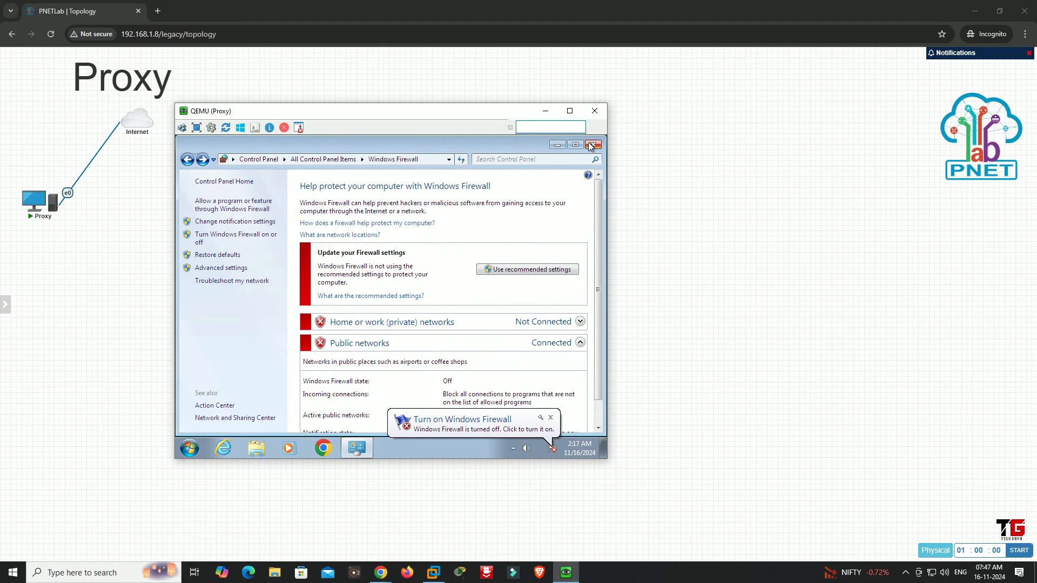
pyautogui.click(592, 144)
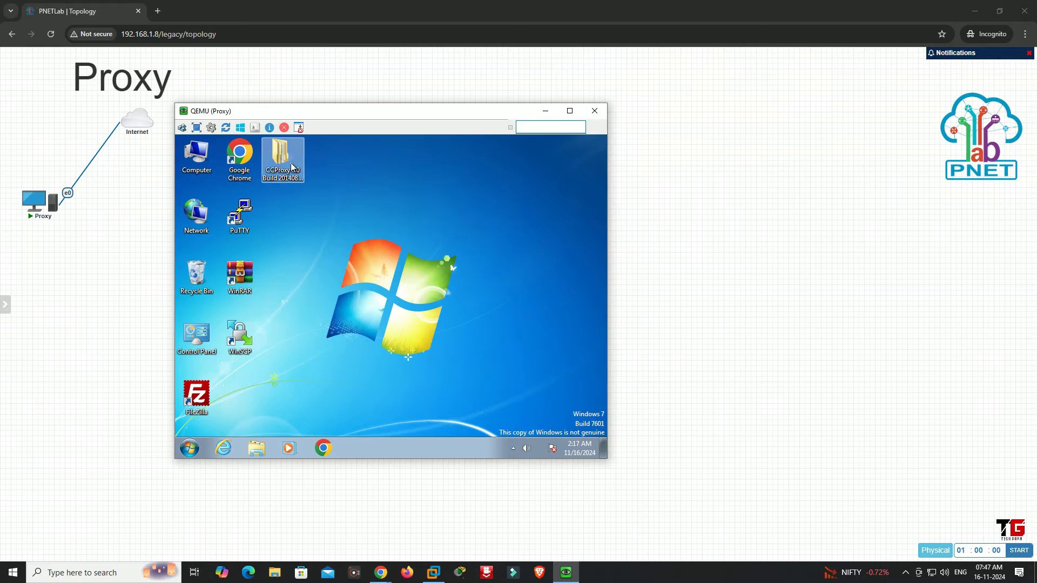
# - Open the CCProxy 8.0 folder on the Proxy desktop and launch the ccproxysetup installer, allowing it to run
pyautogui.doubleClick(292, 162)
pyautogui.doubleClick(298, 205)
pyautogui.doubleClick(299, 207)
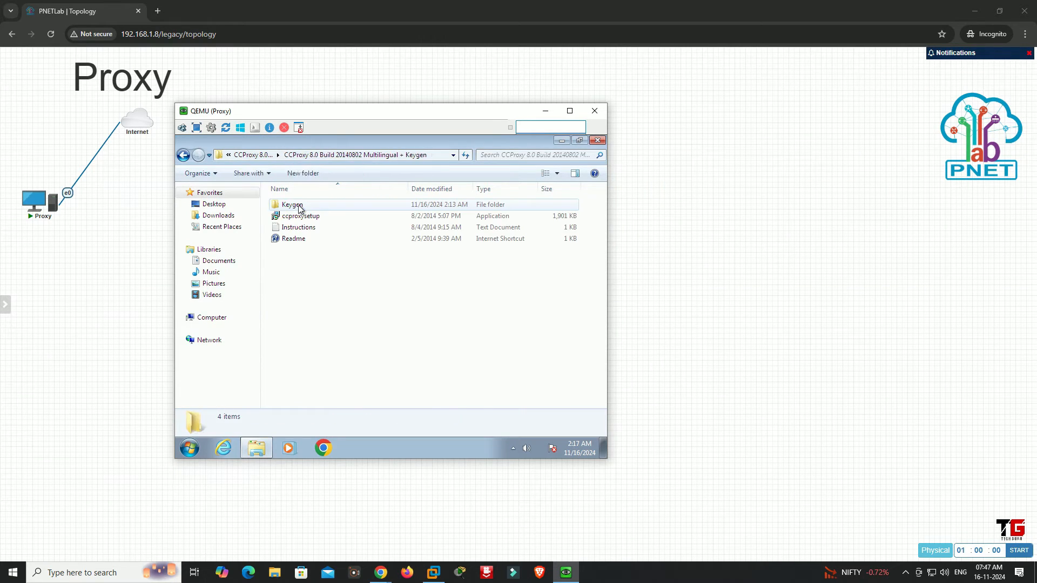
pyautogui.doubleClick(298, 217)
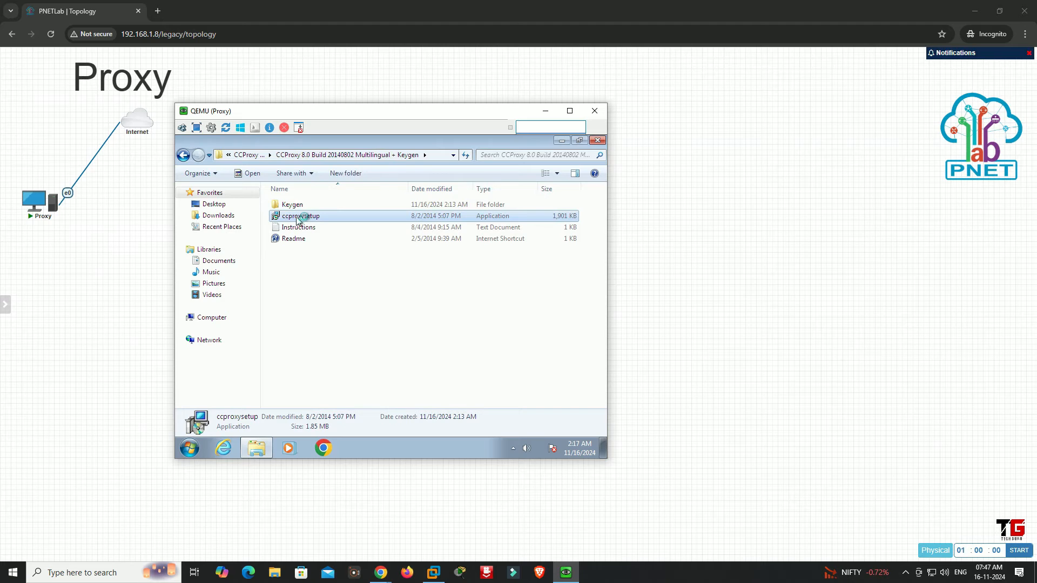
pyautogui.click(433, 303)
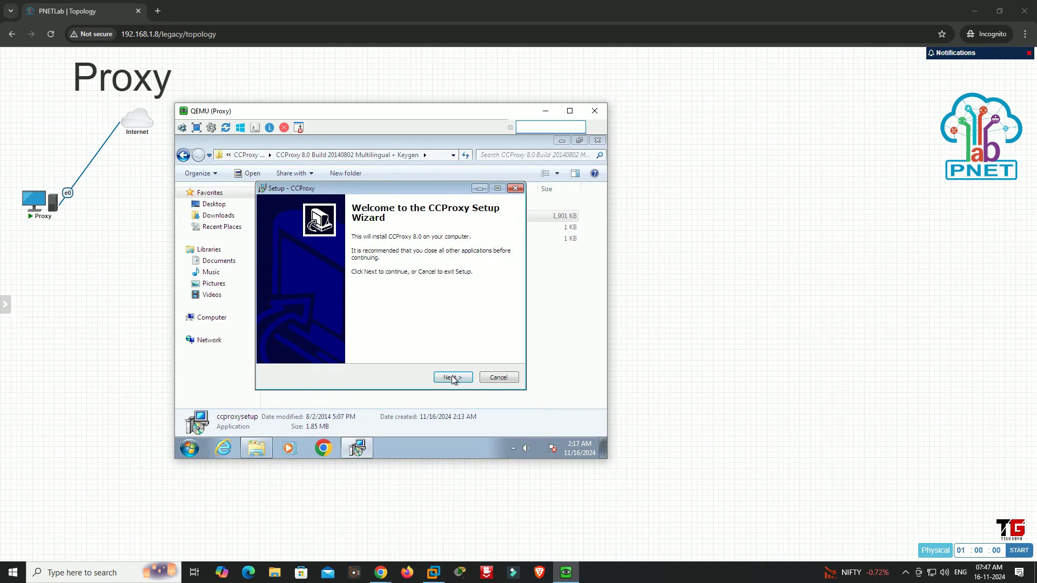
# - Install CCProxy 8.0 with the default setup options, launch it on finishing, and close the installer folder
pyautogui.click(452, 377)
pyautogui.click(452, 377)
pyautogui.click(452, 378)
pyautogui.click(453, 377)
pyautogui.click(452, 377)
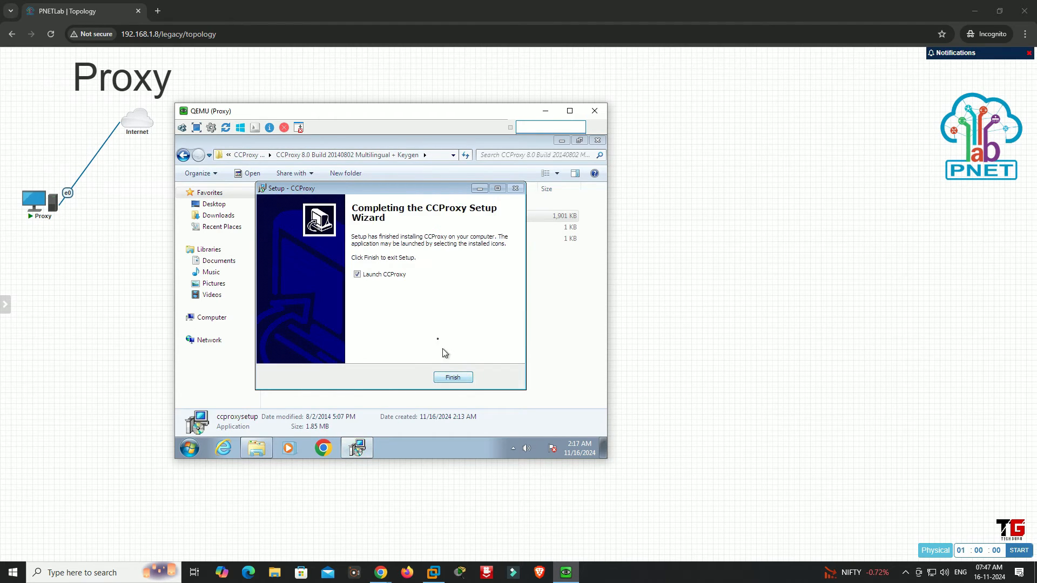
pyautogui.click(454, 378)
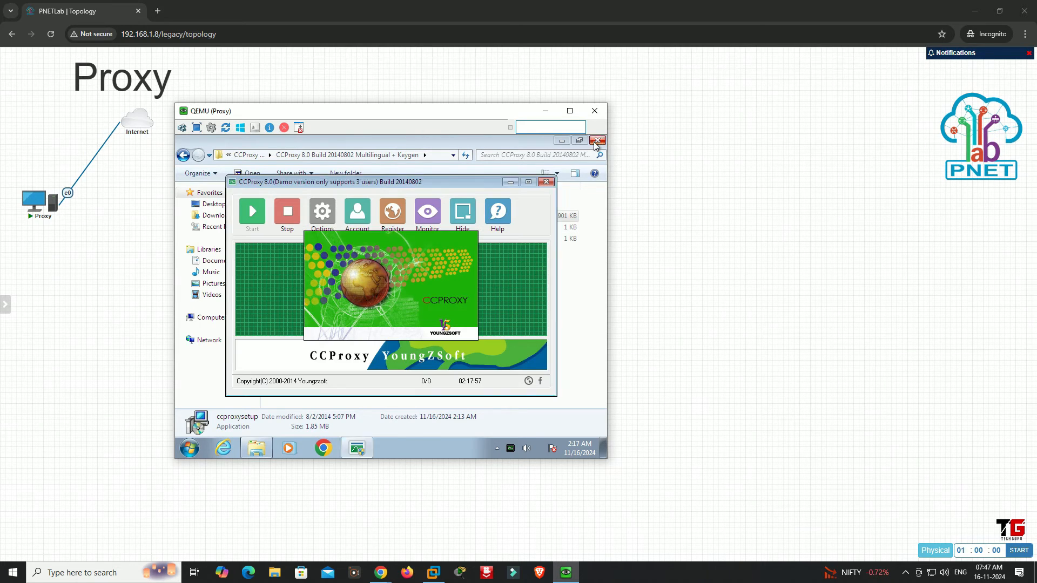
pyautogui.click(594, 141)
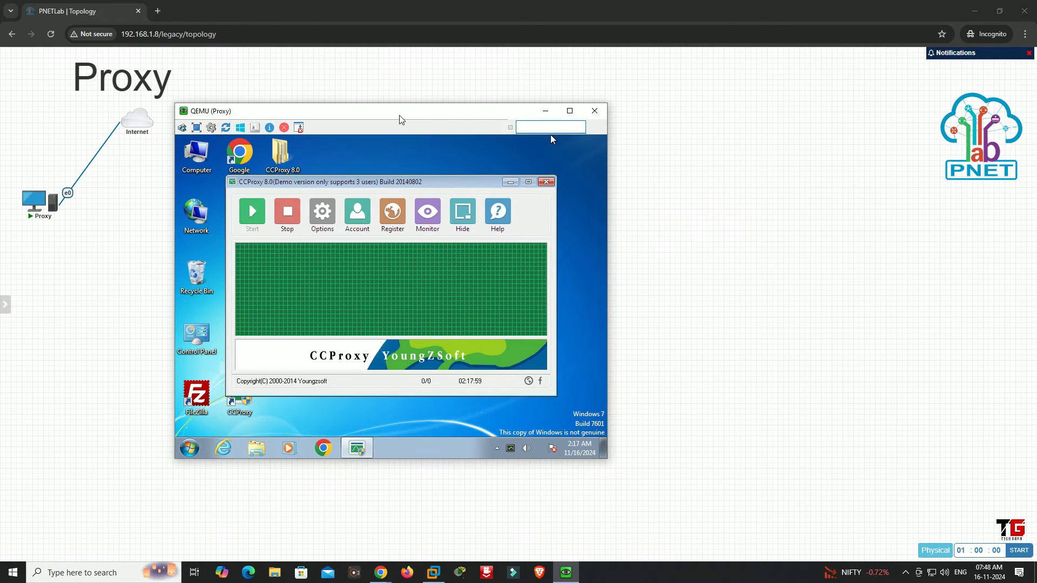
pyautogui.moveTo(400, 119); pyautogui.dragTo(410, 114)
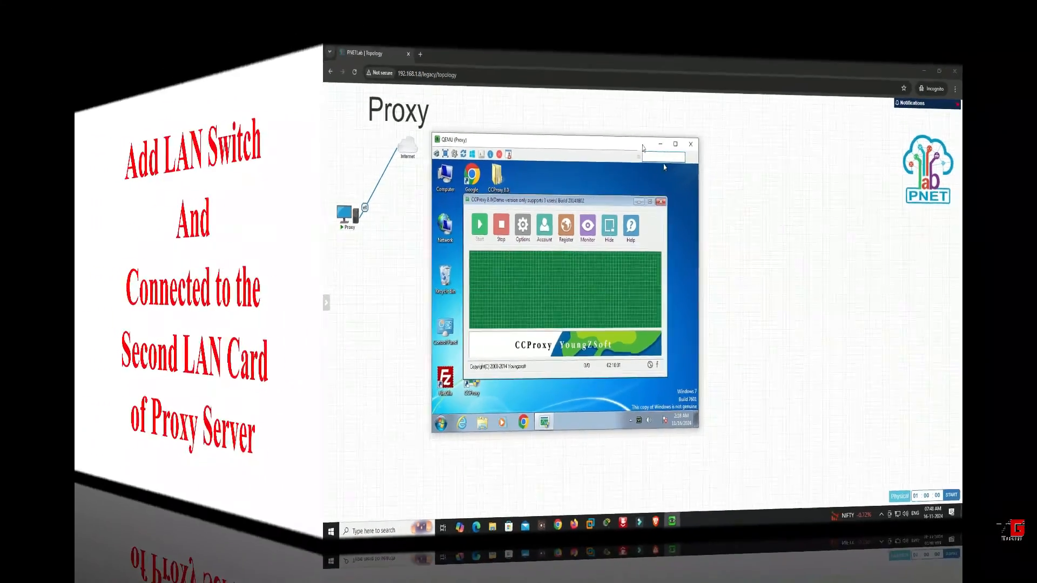
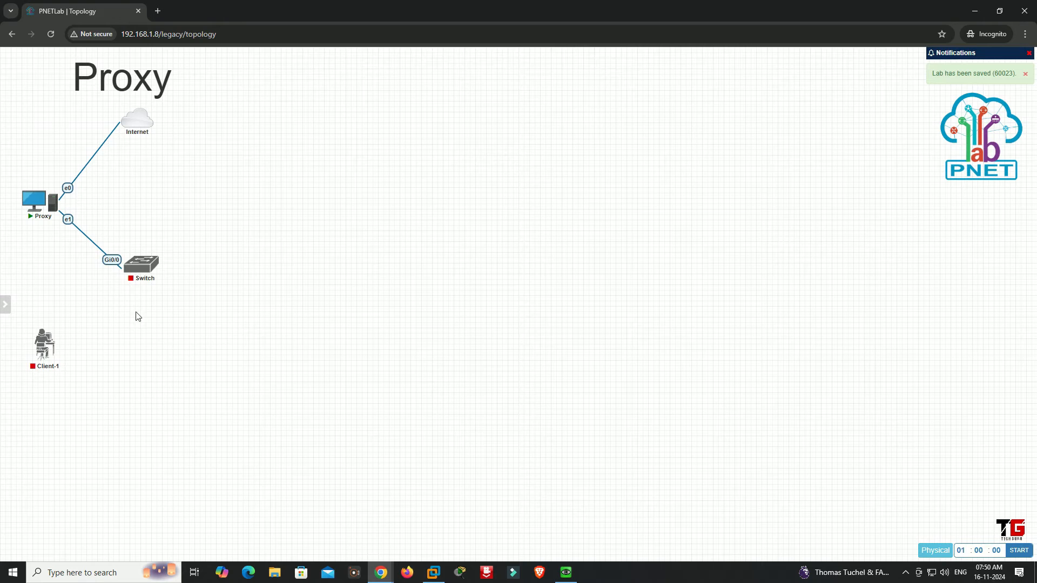
# - Add a Windows node using the win-7 image and User_icon.png, and place it beside Client-1 below the switch
pyautogui.rightClick(355, 336)
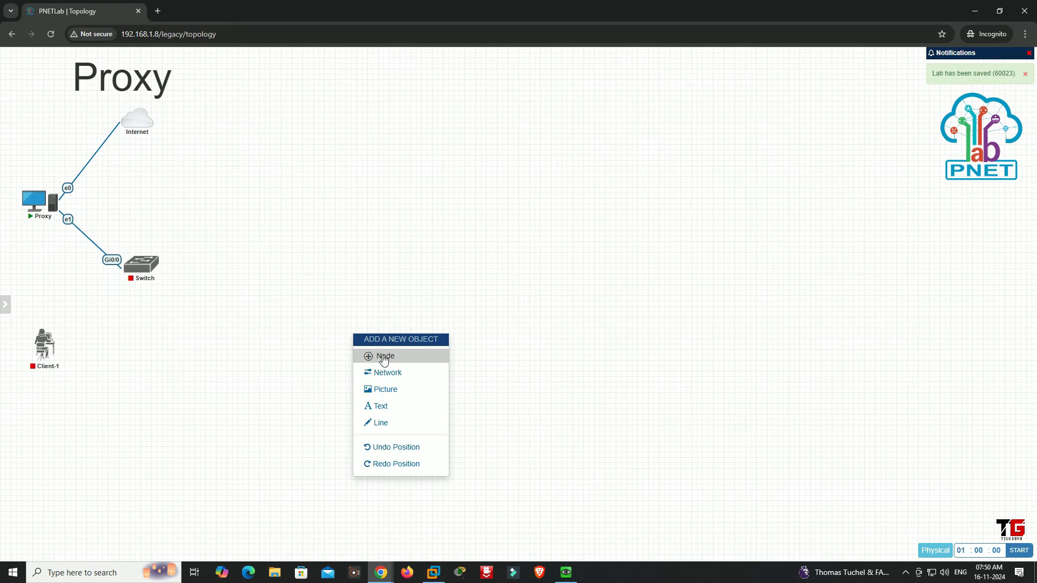
pyautogui.click(378, 355)
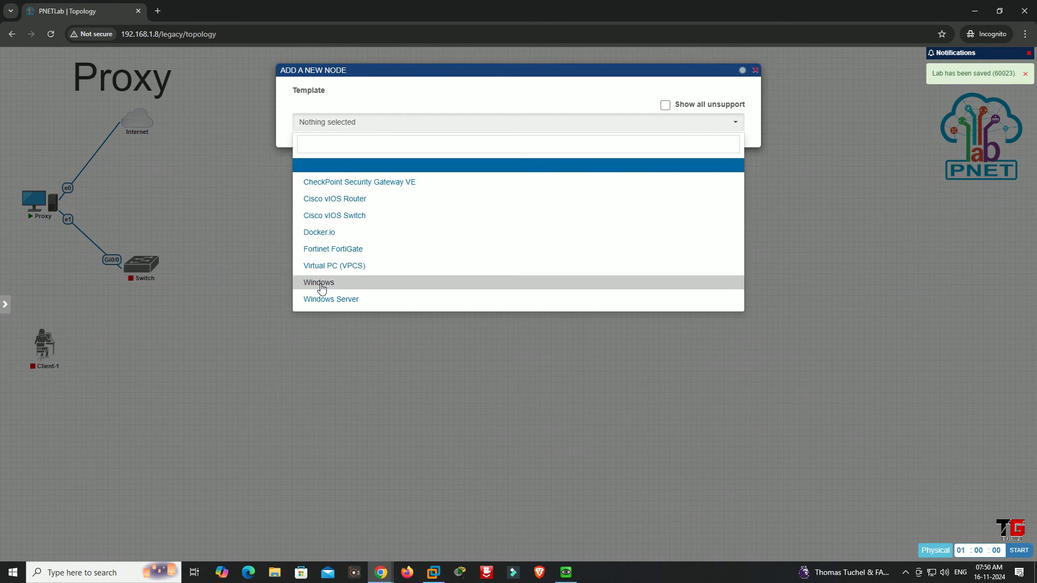
pyautogui.click(345, 284)
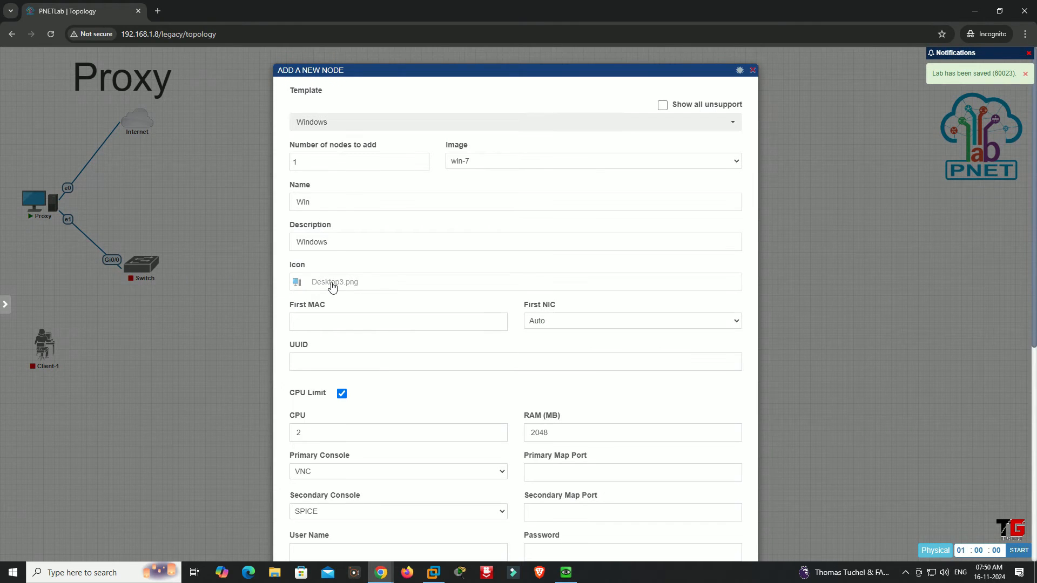
pyautogui.click(335, 282)
pyautogui.click(696, 193)
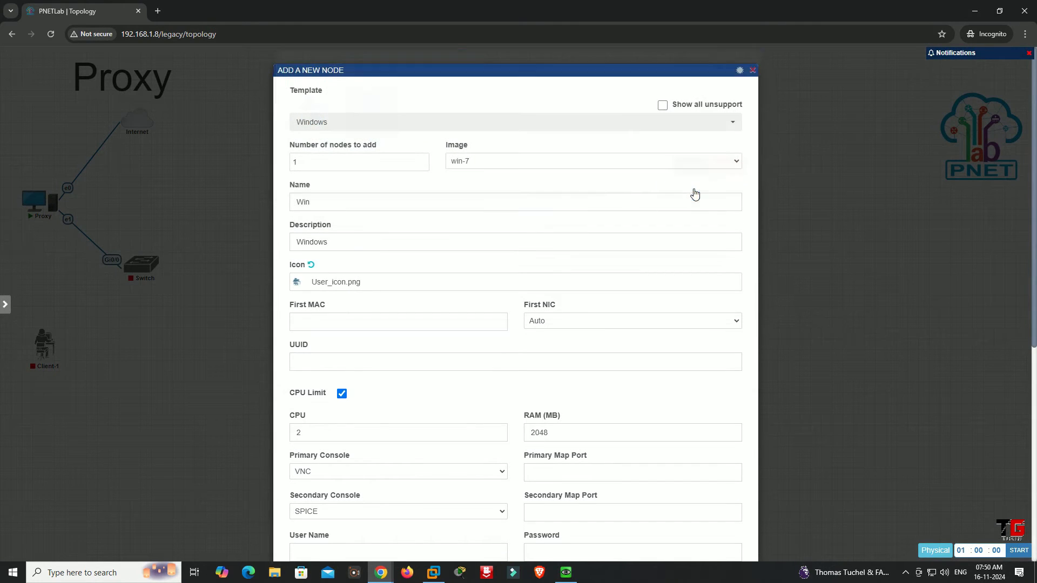
pyautogui.scroll(-6, 517, 496)
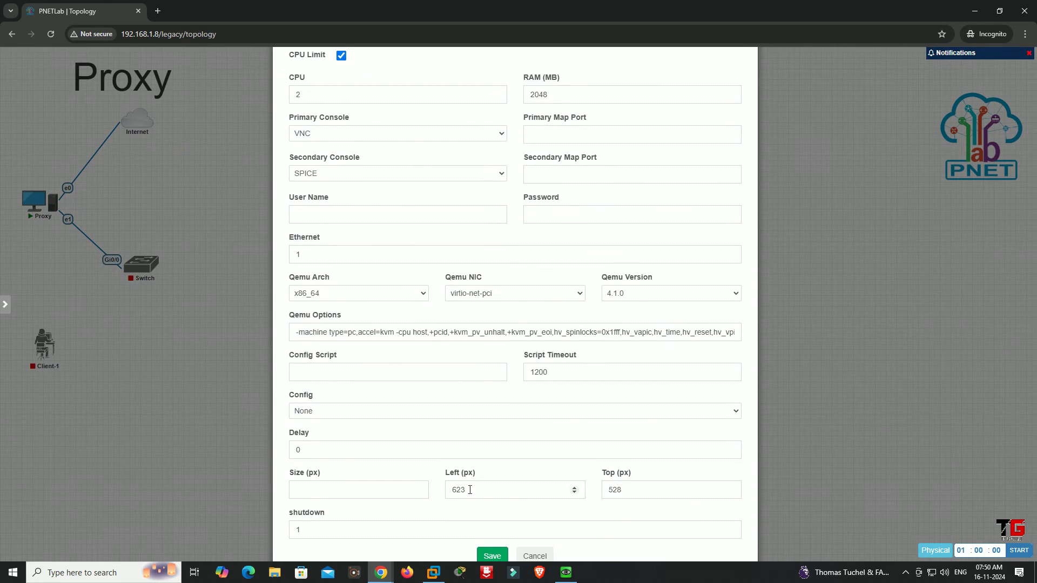
pyautogui.click(492, 557)
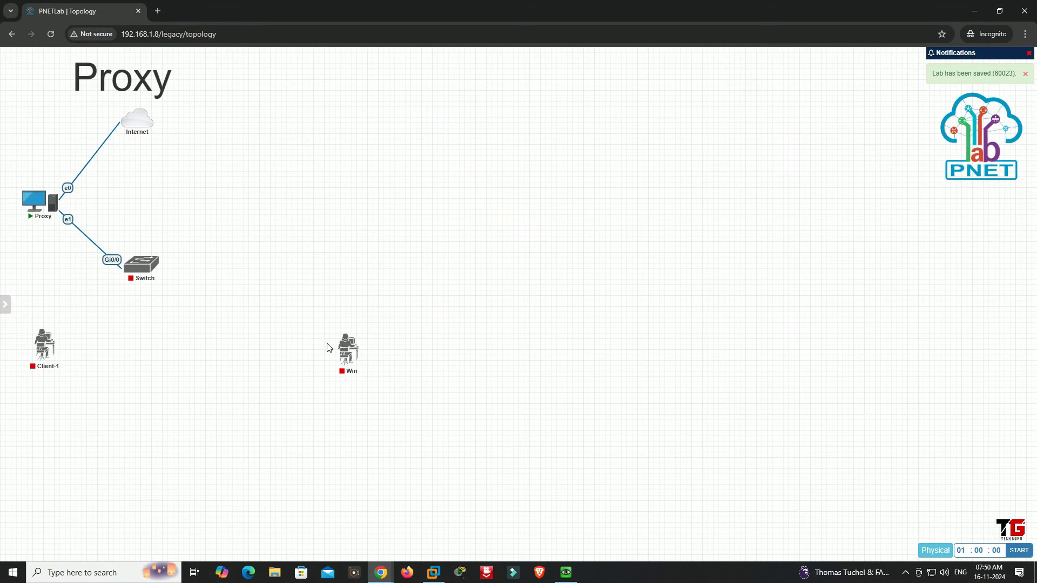
pyautogui.moveTo(347, 348); pyautogui.dragTo(156, 340)
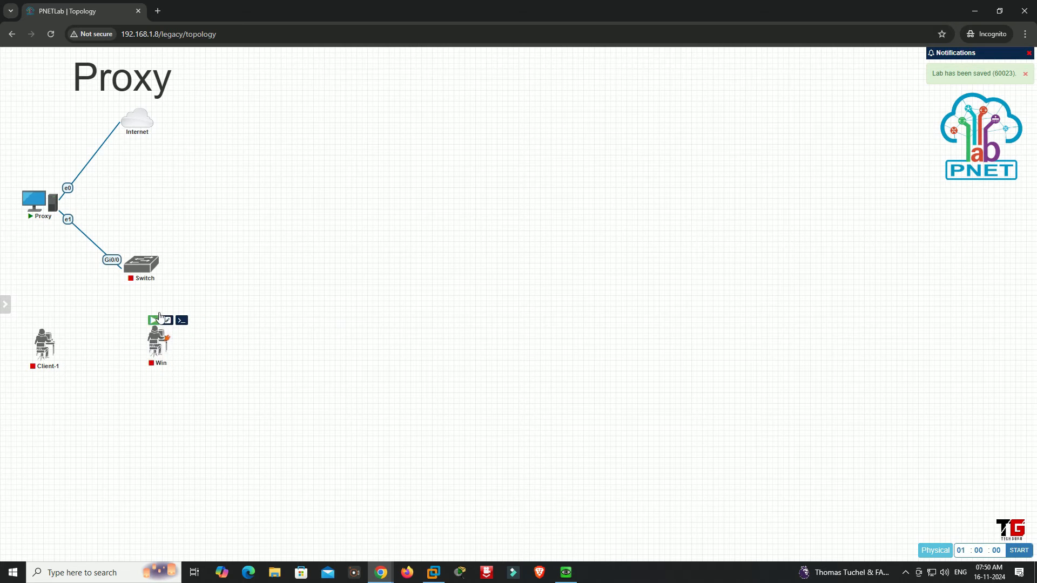
# - Connect Switch Gi0/1 to Client-1 e0 and Gi0/2 to Win e0, and space the Win node farther from Client-1
pyautogui.moveTo(158, 265); pyautogui.dragTo(45, 342)
pyautogui.click(542, 336)
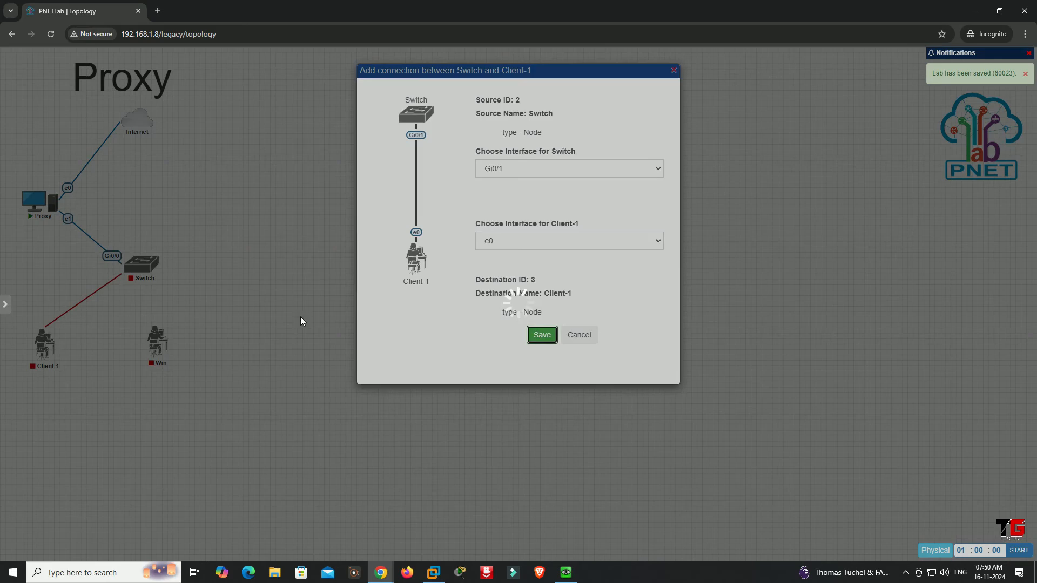
pyautogui.moveTo(166, 261); pyautogui.dragTo(155, 346)
pyautogui.click(530, 338)
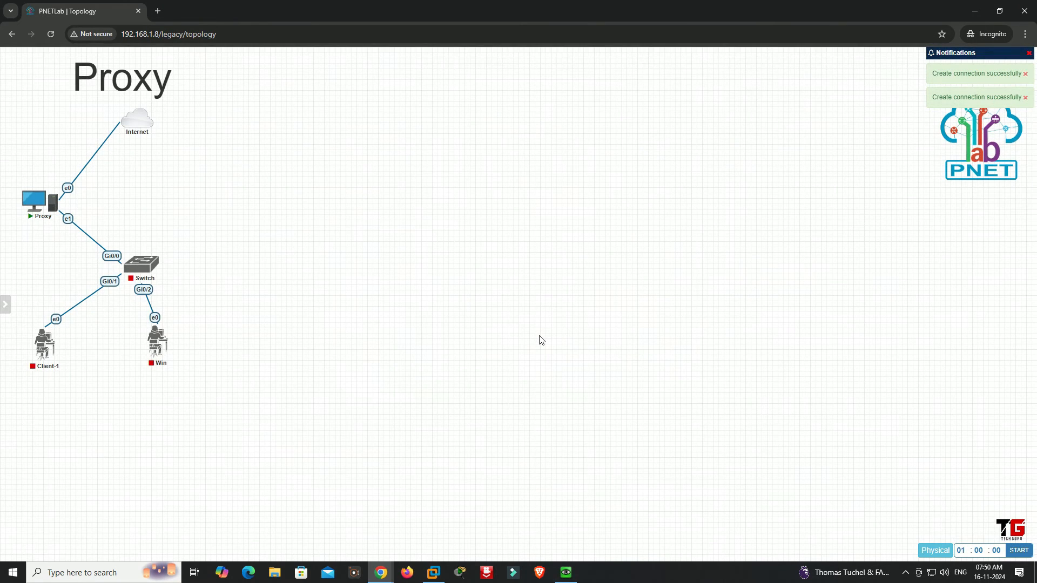
pyautogui.moveTo(157, 348); pyautogui.dragTo(206, 352)
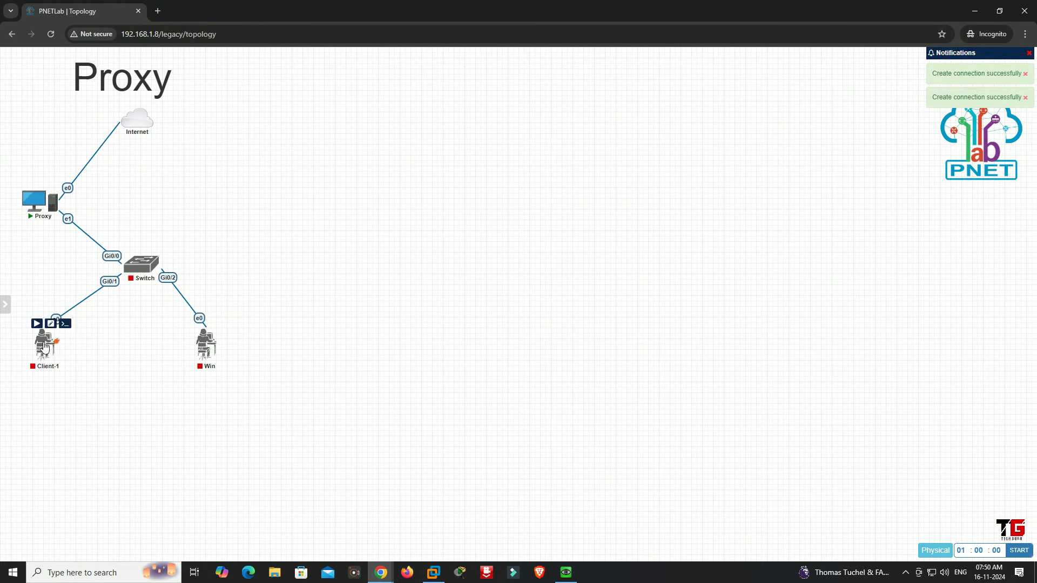
# - Start the Switch, Client-1 and Win nodes
pyautogui.moveTo(130, 274)
pyautogui.click(130, 252)
pyautogui.click(36, 324)
pyautogui.click(203, 324)
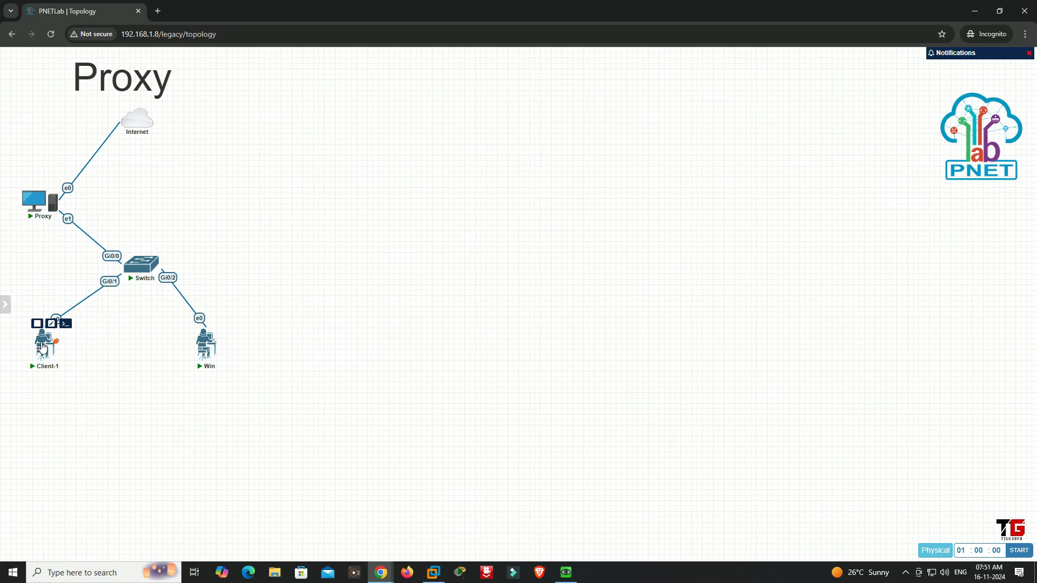
# - Open Client-1's console through ultravnc_wrapper and move its window clear of the notification area
pyautogui.click(42, 348)
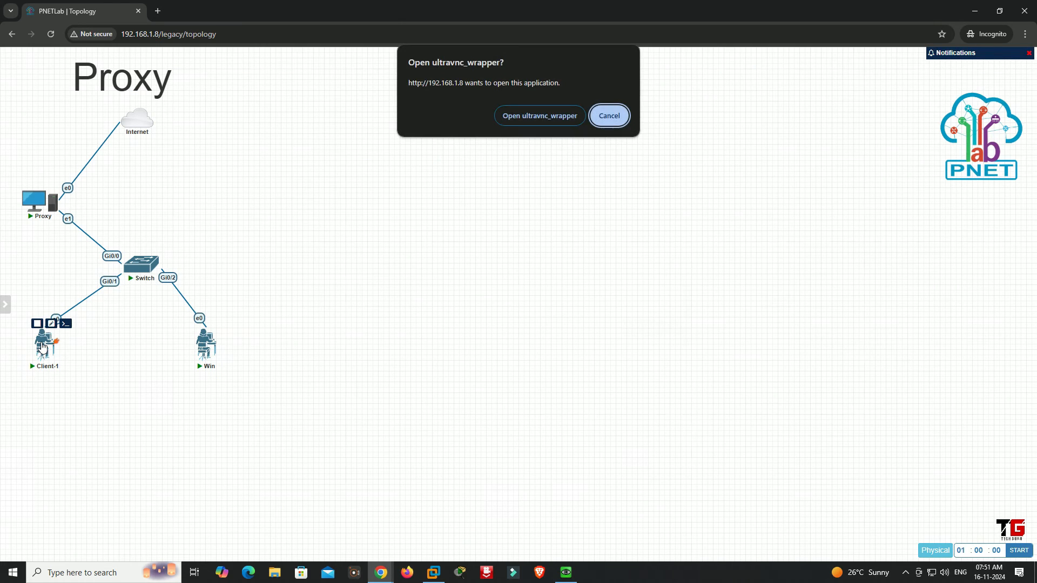
pyautogui.click(540, 115)
pyautogui.click(576, 299)
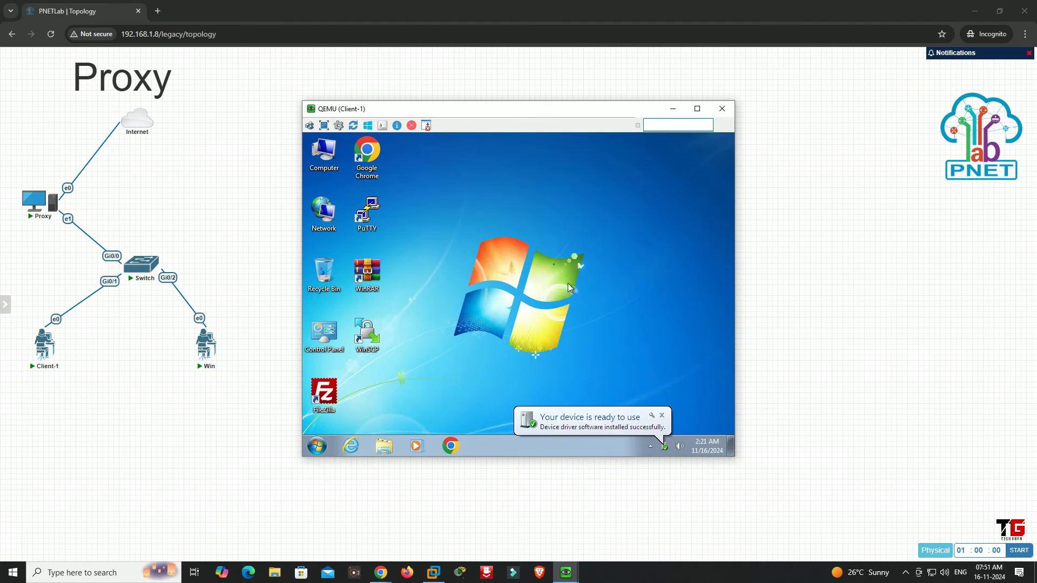
pyautogui.moveTo(424, 110); pyautogui.dragTo(357, 97)
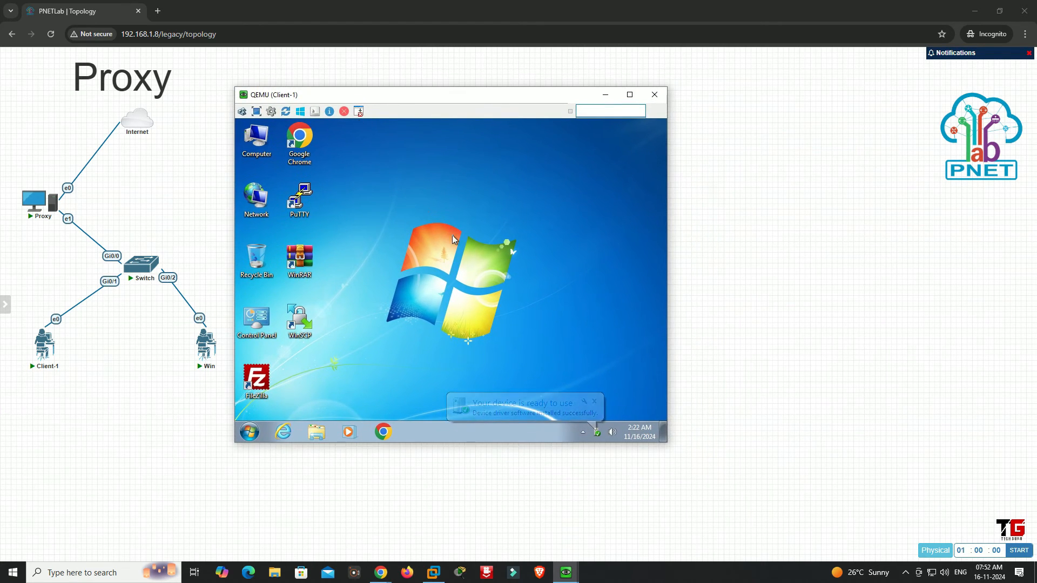
# - Open Client-1's Local Area Connection properties and disable Internet Protocol Version 6
pyautogui.rightClick(260, 202)
pyautogui.click(296, 276)
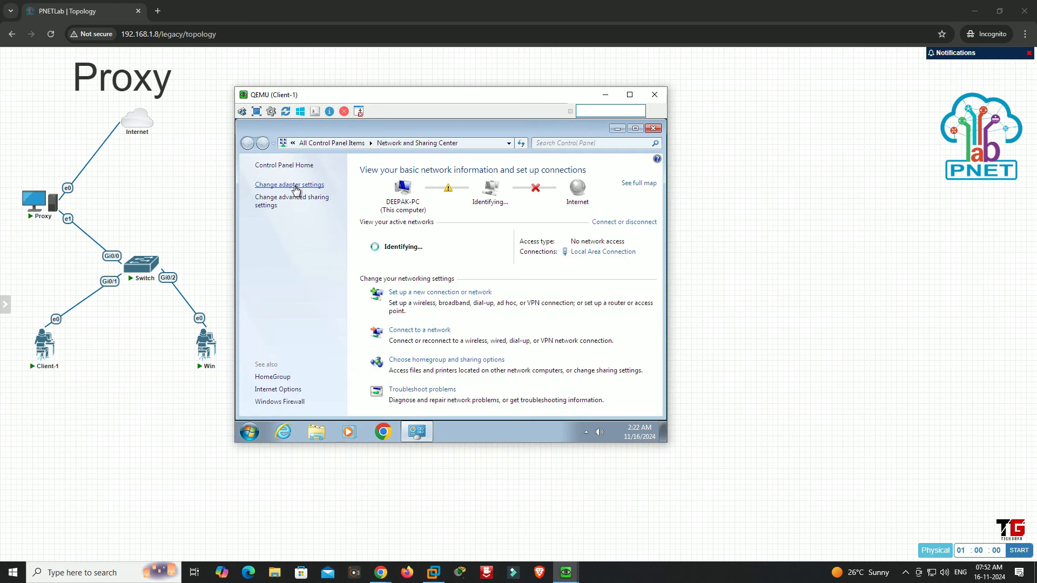
pyautogui.click(295, 186)
pyautogui.rightClick(296, 189)
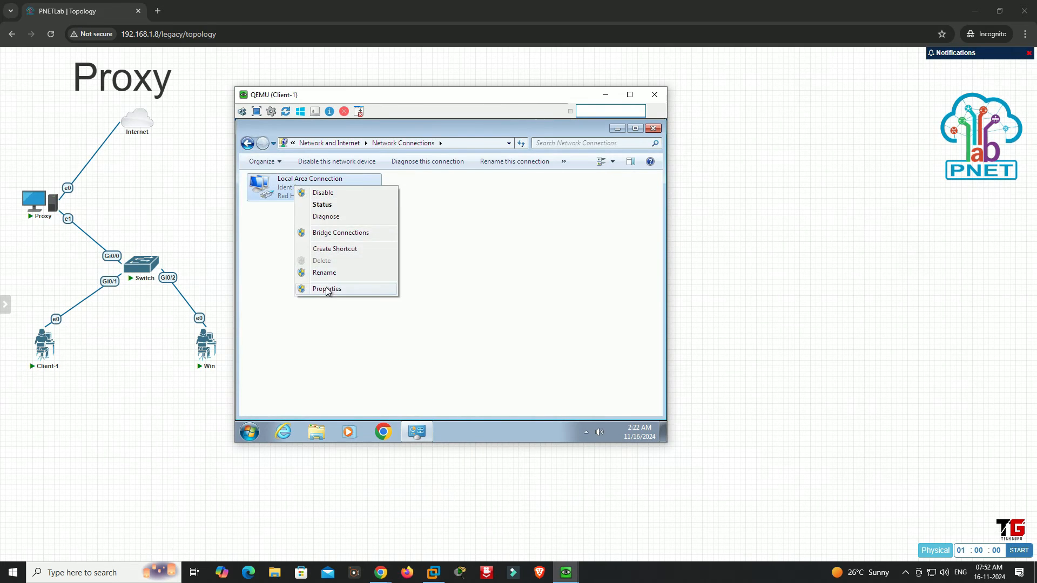
pyautogui.click(327, 289)
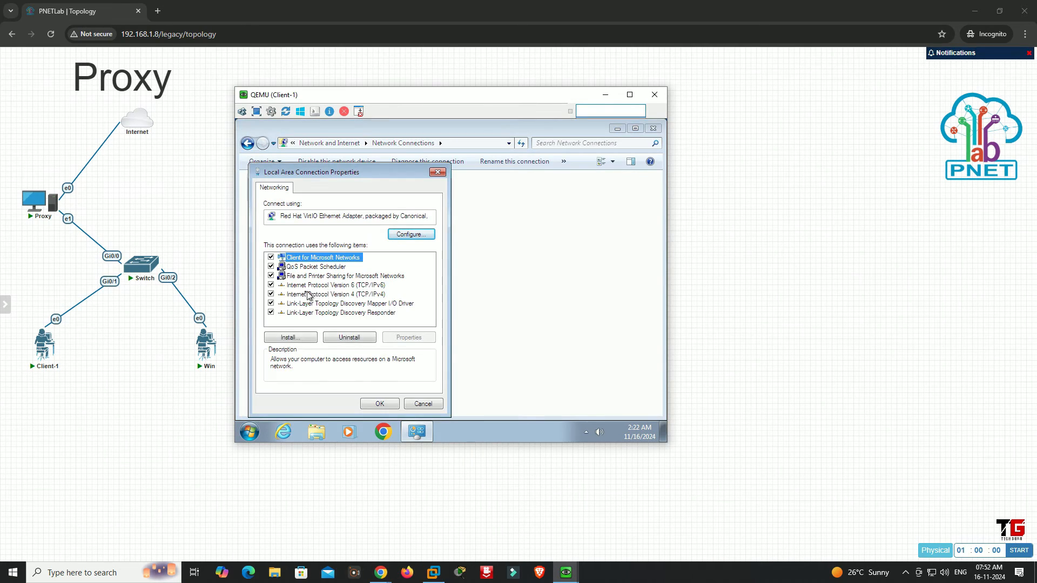
pyautogui.click(272, 285)
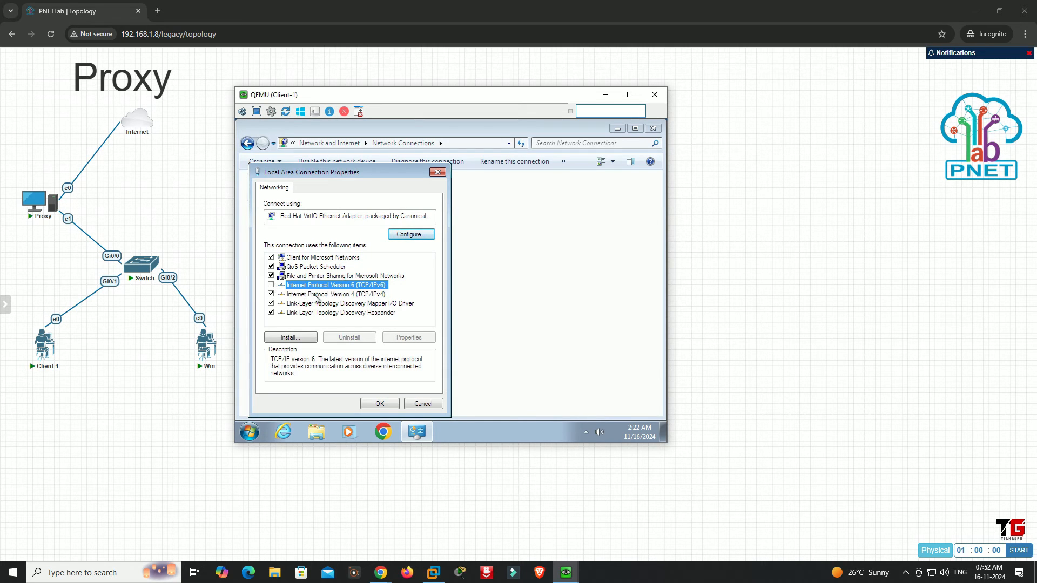
# - Assign Client-1 the IPv4 address 10.0.0.1, subnet mask 255.0.0.0, and 10.10.10.10 as both default gateway and preferred DNS server
pyautogui.click(316, 296)
pyautogui.click(405, 338)
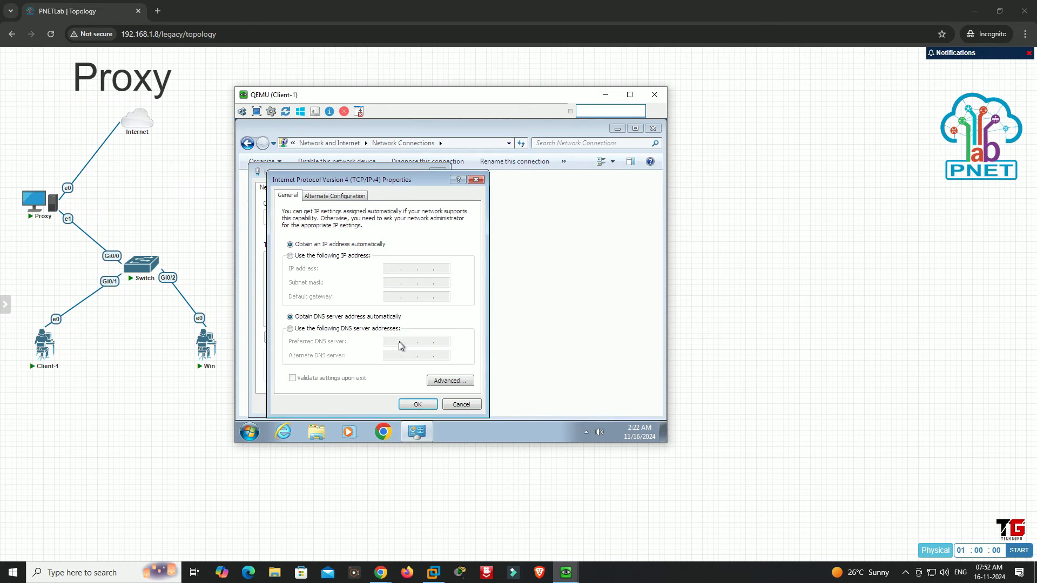
pyautogui.click(290, 256)
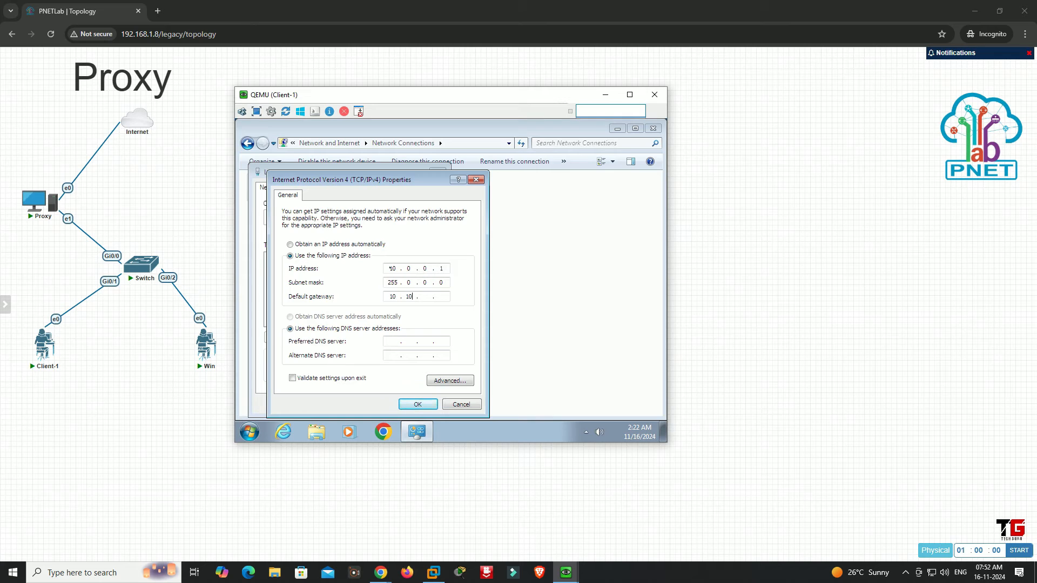
pyautogui.write('0')
pyautogui.press('Tab')
pyautogui.press('Tab')
pyautogui.click(428, 408)
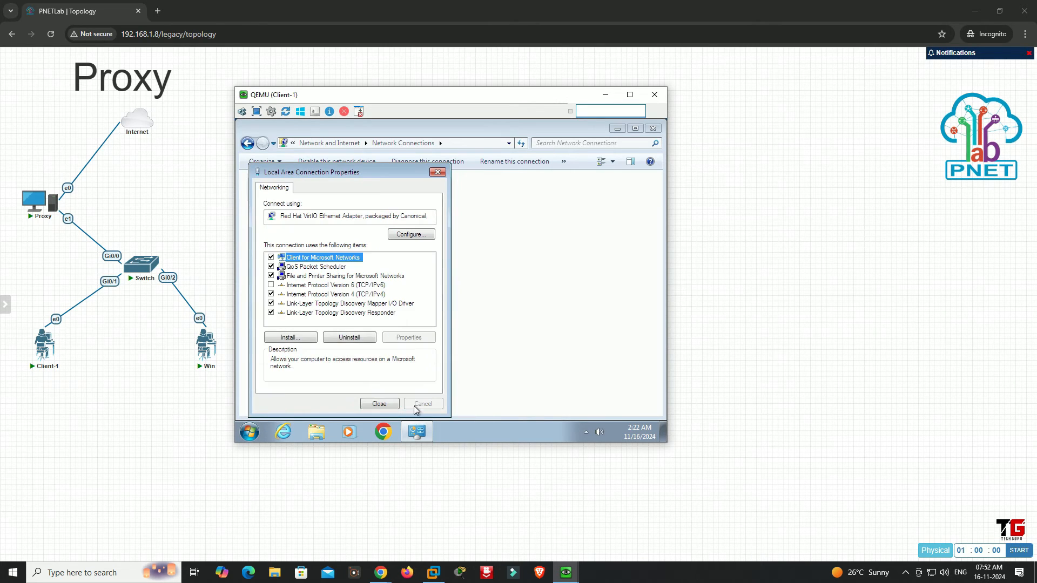
# - Close the Local Area Connection properties and set Client-1's network location to Work network
pyautogui.click(392, 406)
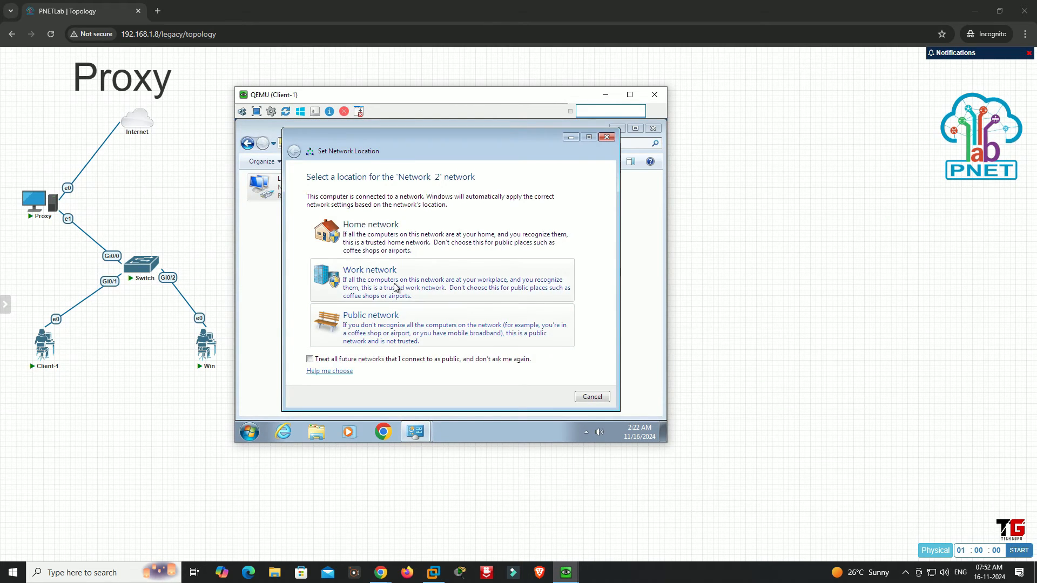
pyautogui.click(395, 286)
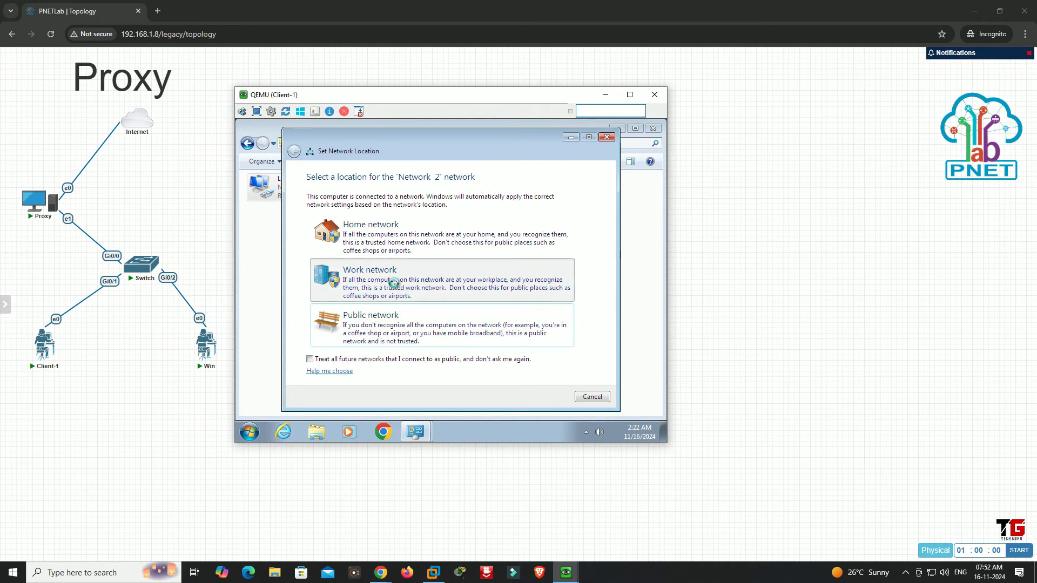
pyautogui.click(592, 397)
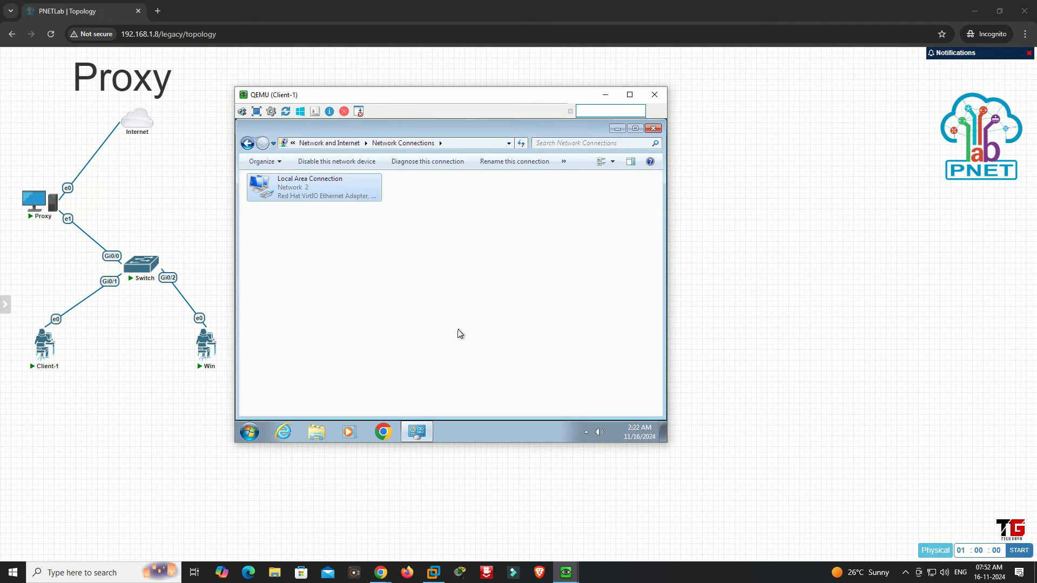
# - Check the IPv4 details of Client-1's Local Area Connection, and close the status and network connections windows
pyautogui.doubleClick(349, 198)
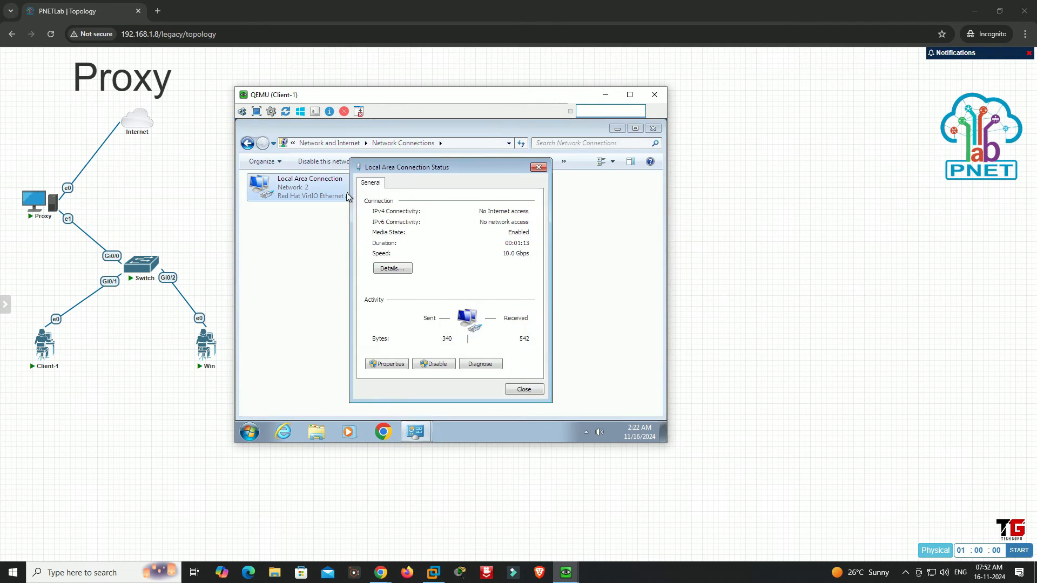
pyautogui.click(400, 273)
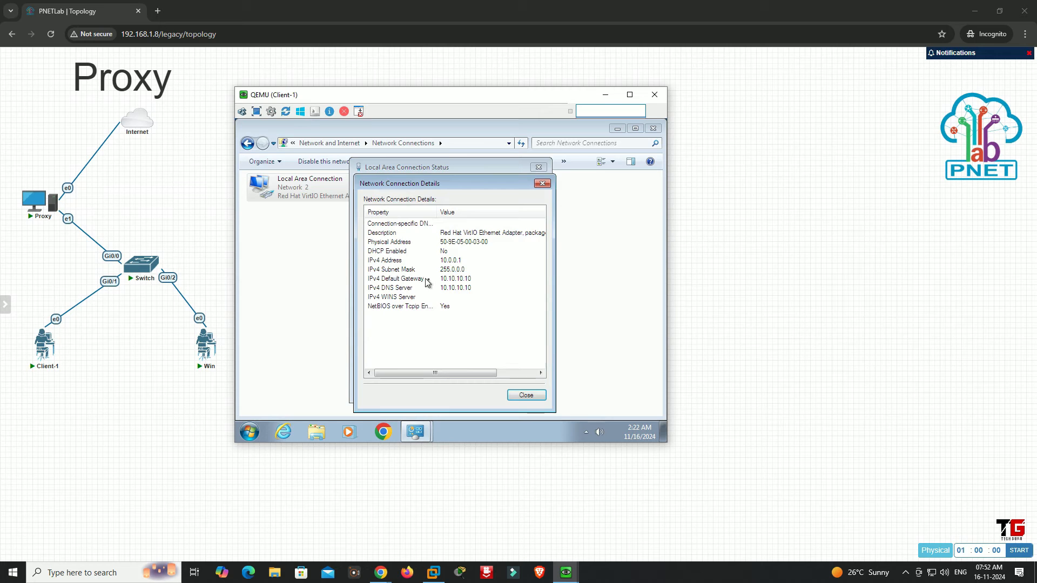
pyautogui.click(526, 395)
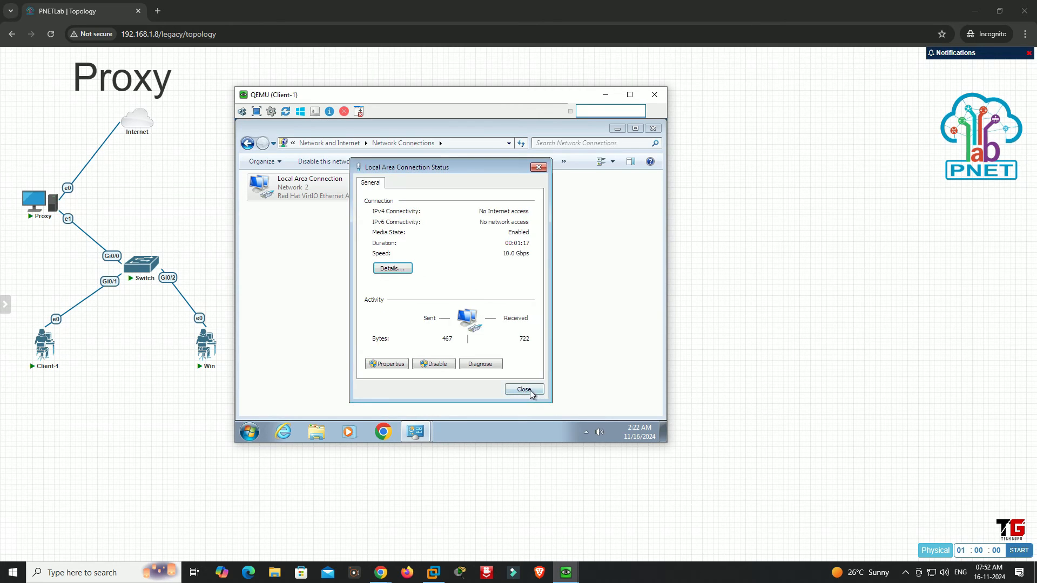
pyautogui.click(531, 394)
pyautogui.click(535, 329)
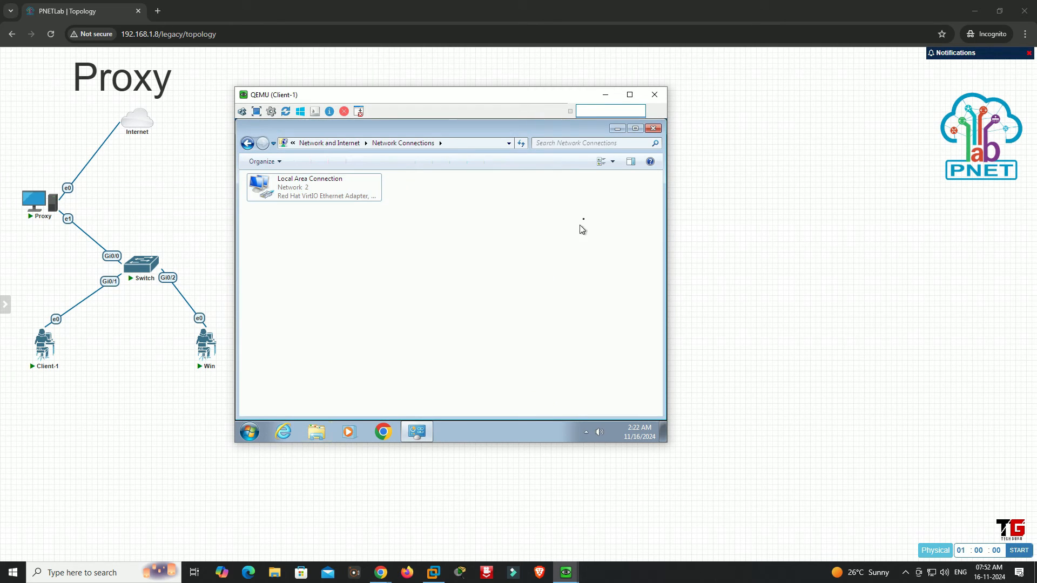
pyautogui.click(654, 129)
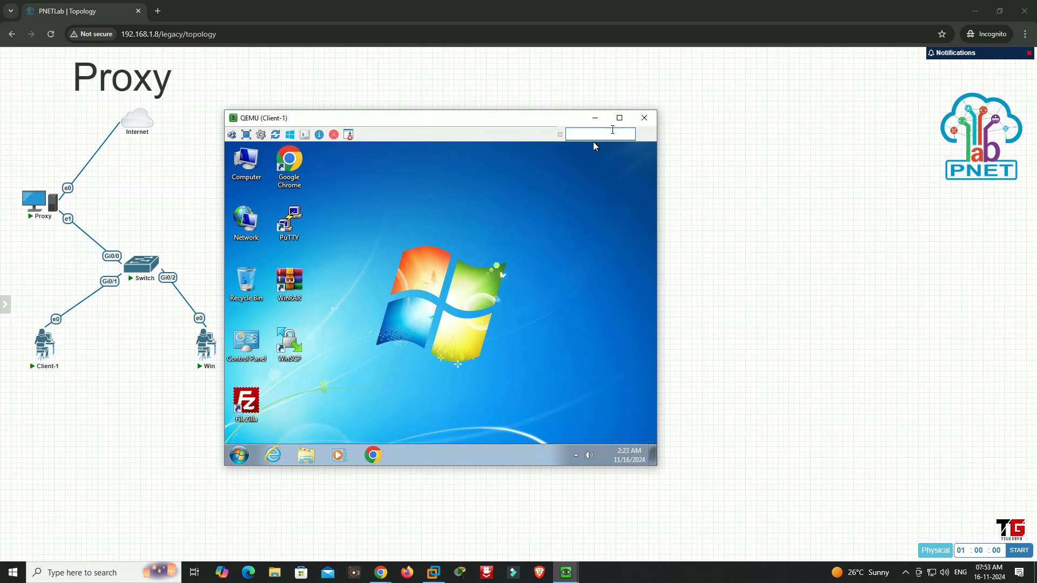
# - Minimise the Client-1 console, switch to the Proxy console and open CCProxy's configuration to review its protocol ports
pyautogui.click(598, 121)
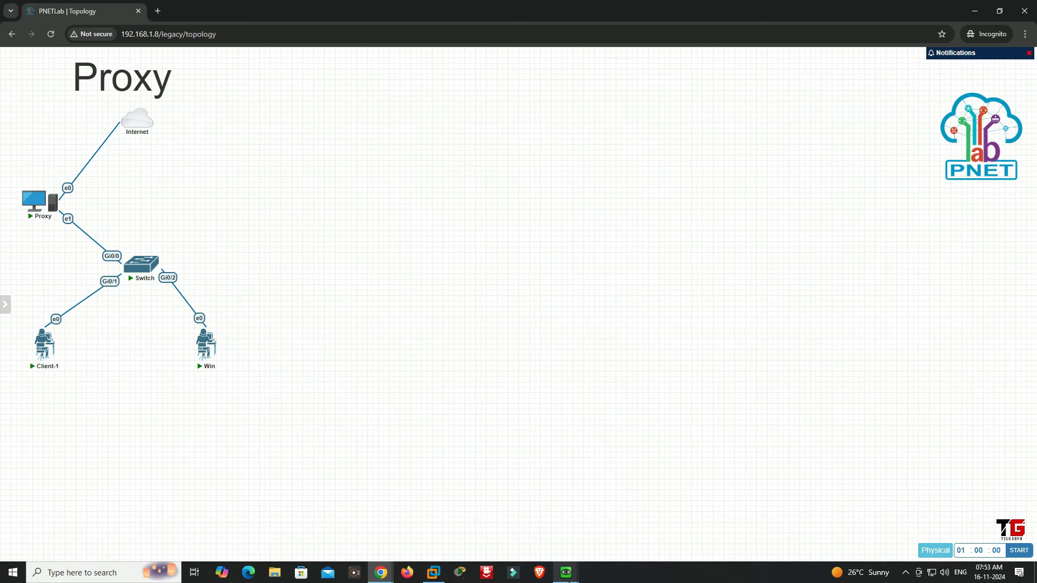
pyautogui.moveTo(566, 572)
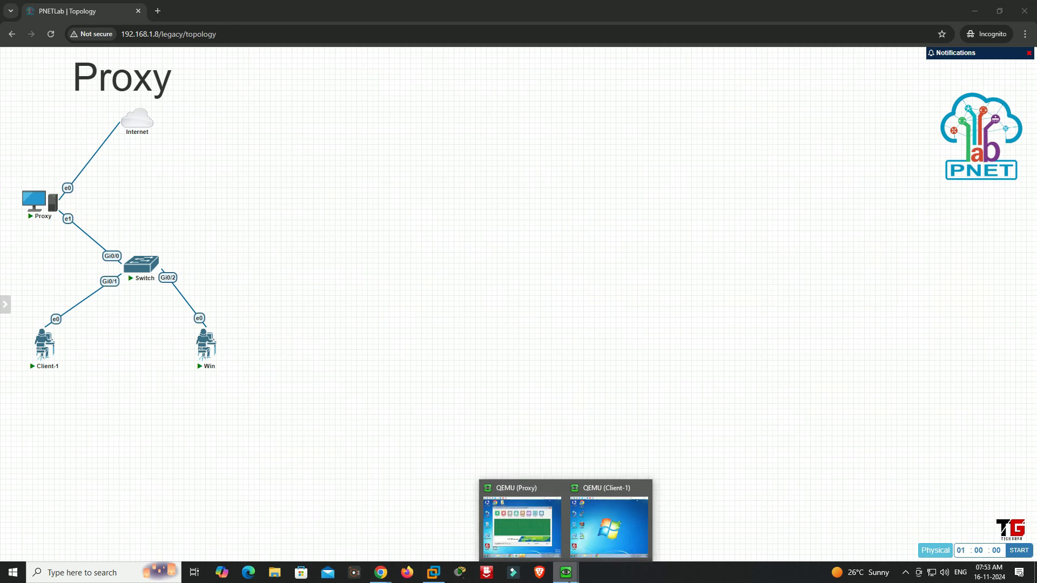
pyautogui.click(521, 518)
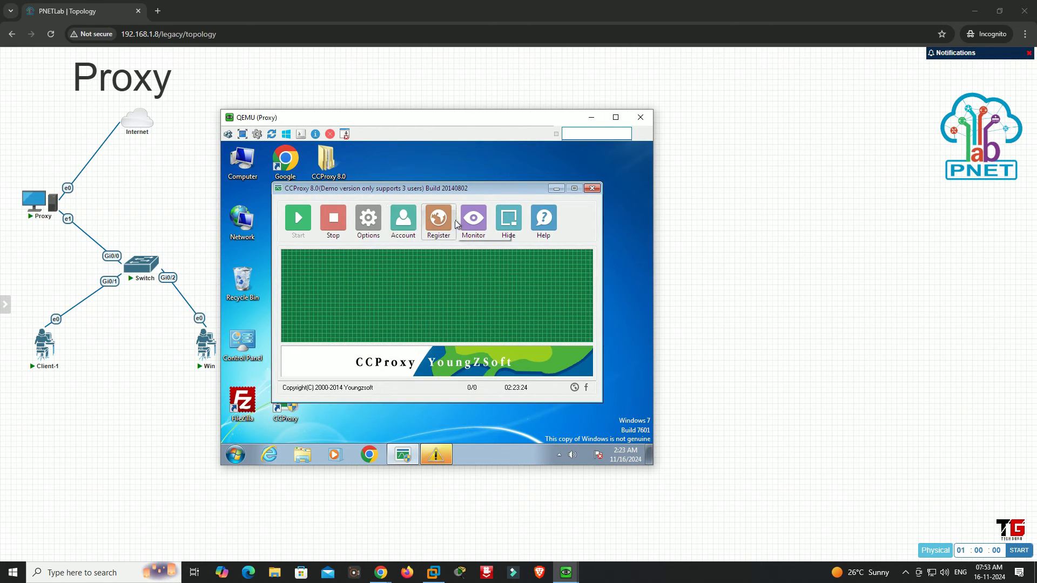
pyautogui.click(368, 218)
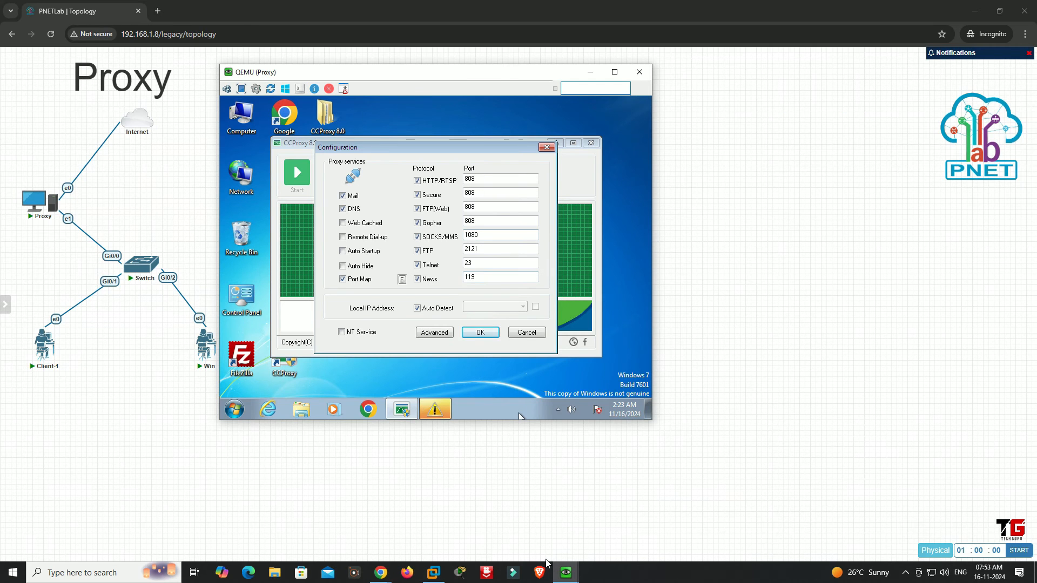
# - Switch back to the Client-1 console and line its window up over the Proxy console
pyautogui.moveTo(566, 573)
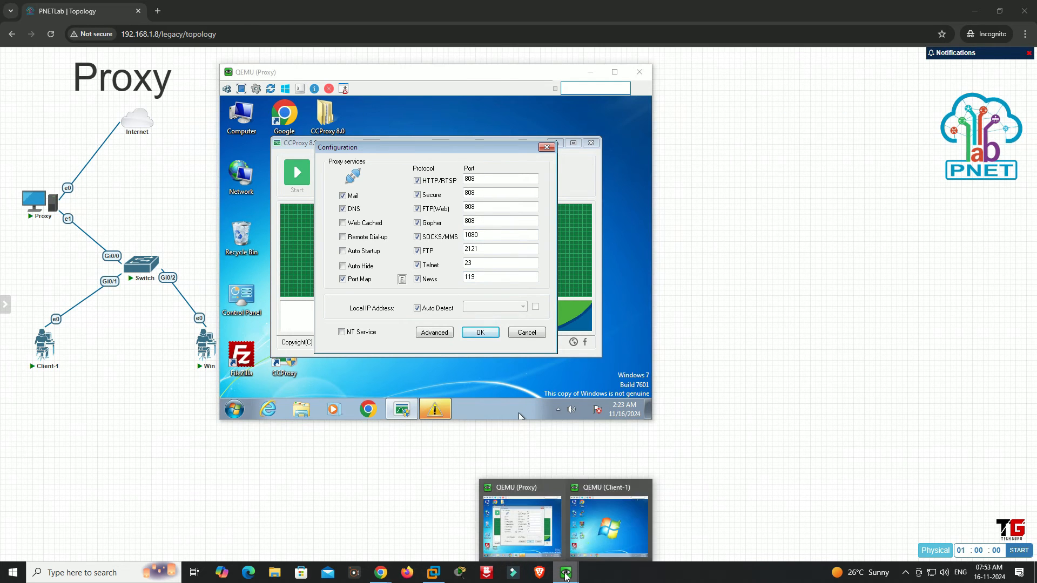
pyautogui.click(611, 532)
pyautogui.moveTo(431, 124); pyautogui.dragTo(426, 78)
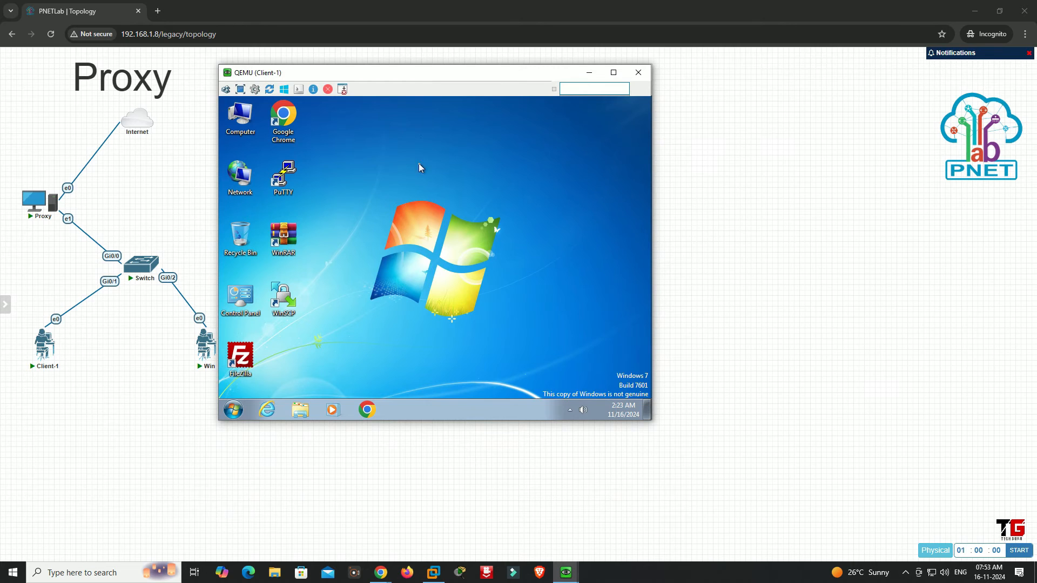
# - In Client-1's Internet Options, enable a LAN proxy server with address 10.10.10.10 and port 808, and close the Control Panel
pyautogui.click(241, 413)
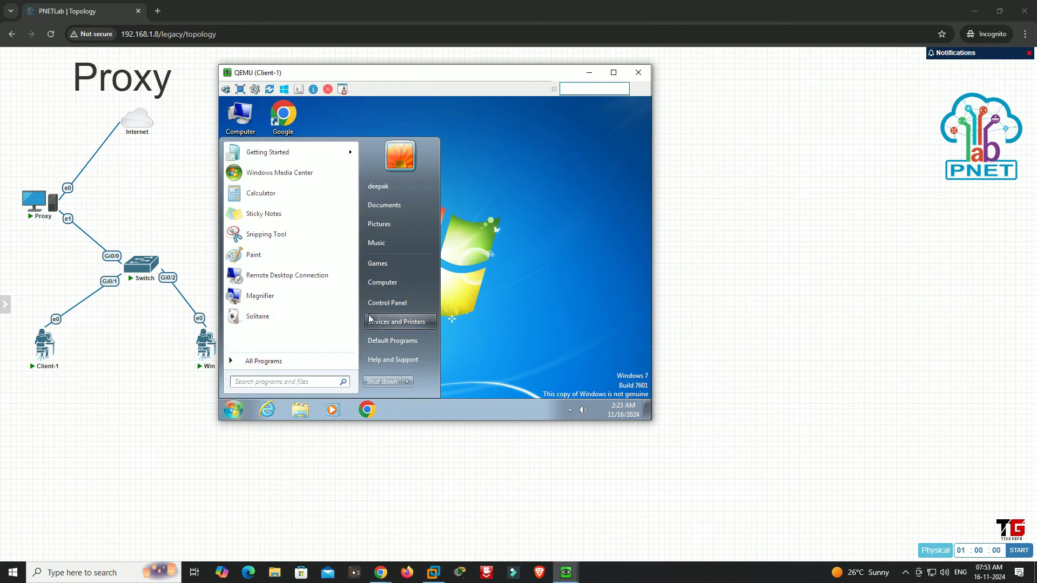
pyautogui.click(388, 302)
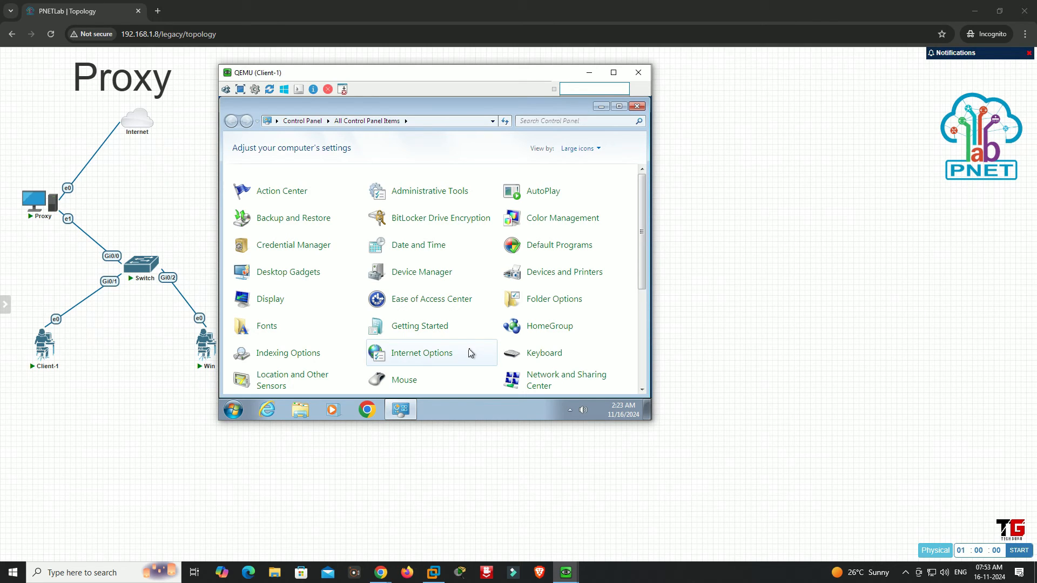
pyautogui.click(430, 353)
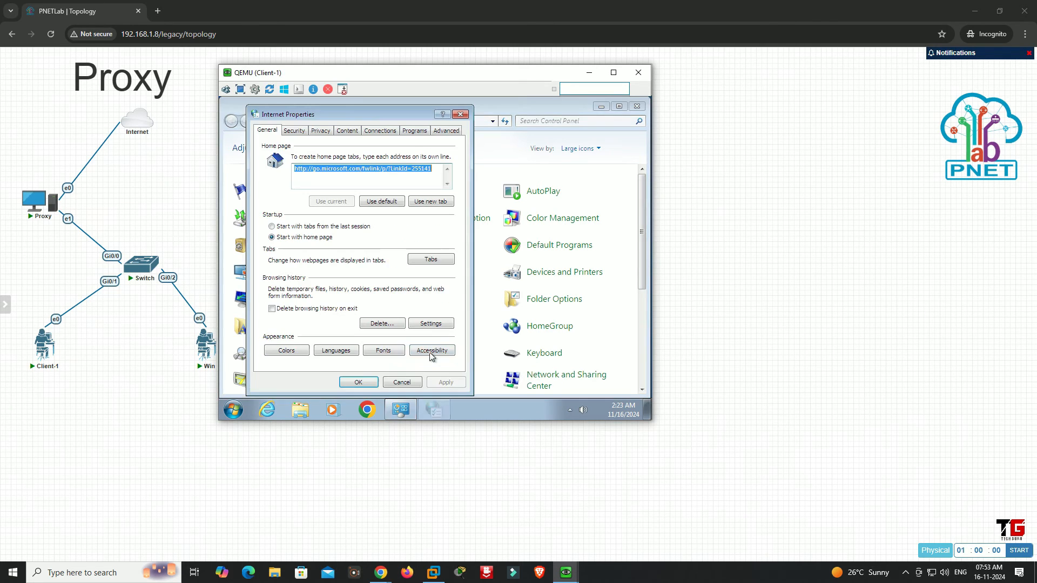
pyautogui.click(388, 133)
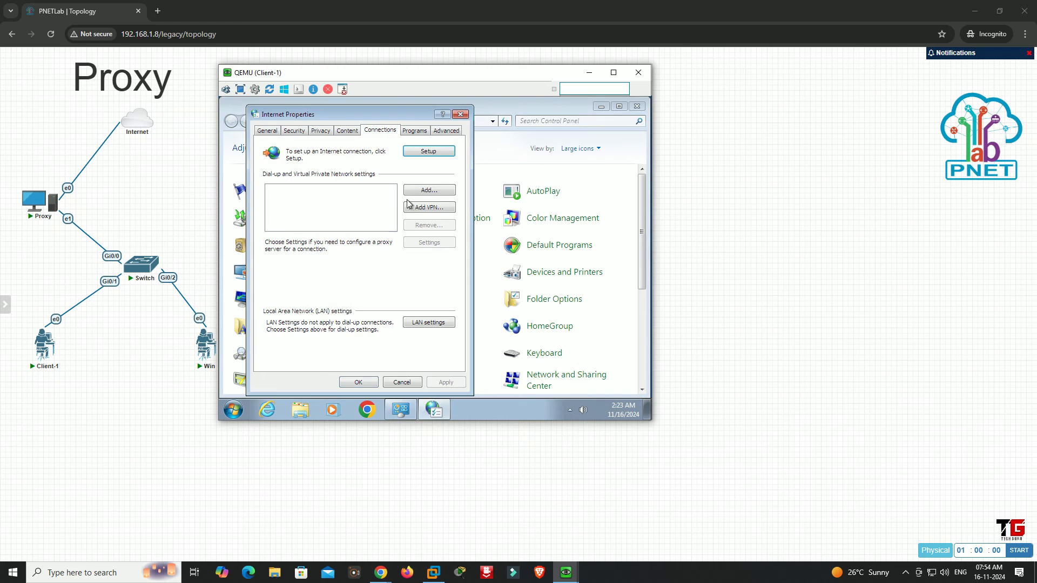
pyautogui.click(428, 326)
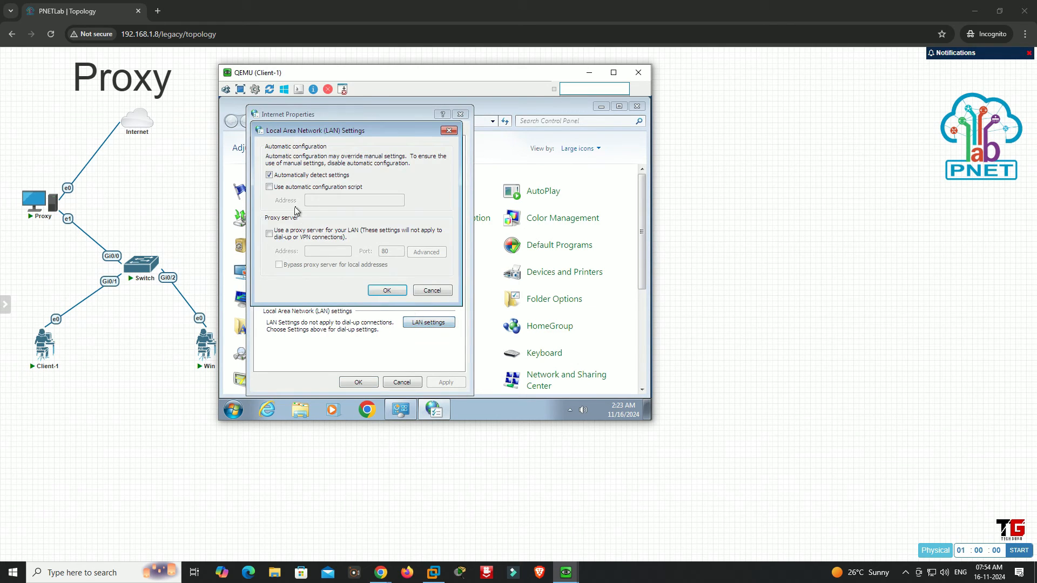
pyautogui.click(268, 235)
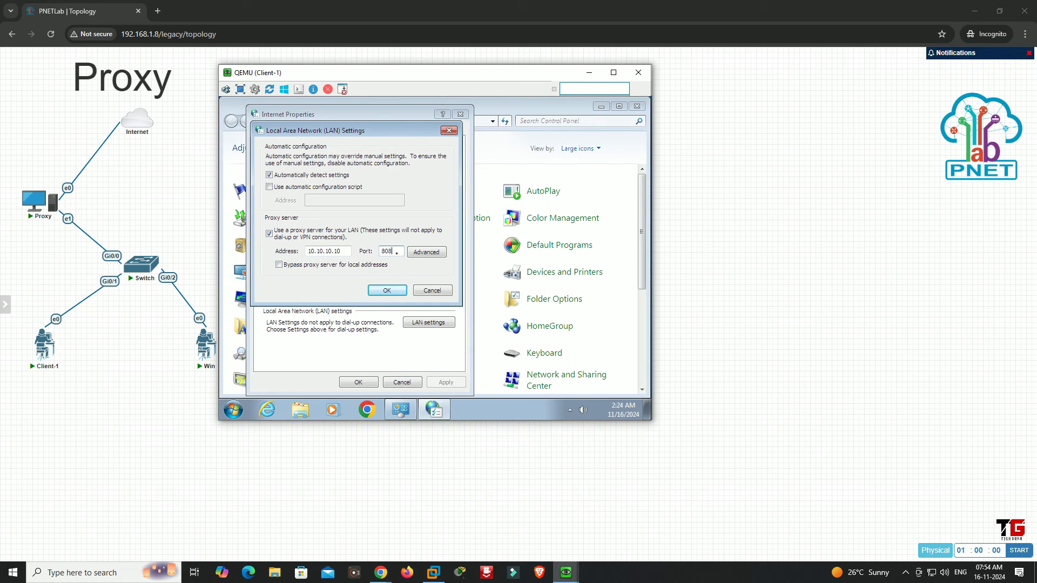
pyautogui.click(390, 292)
pyautogui.click(374, 383)
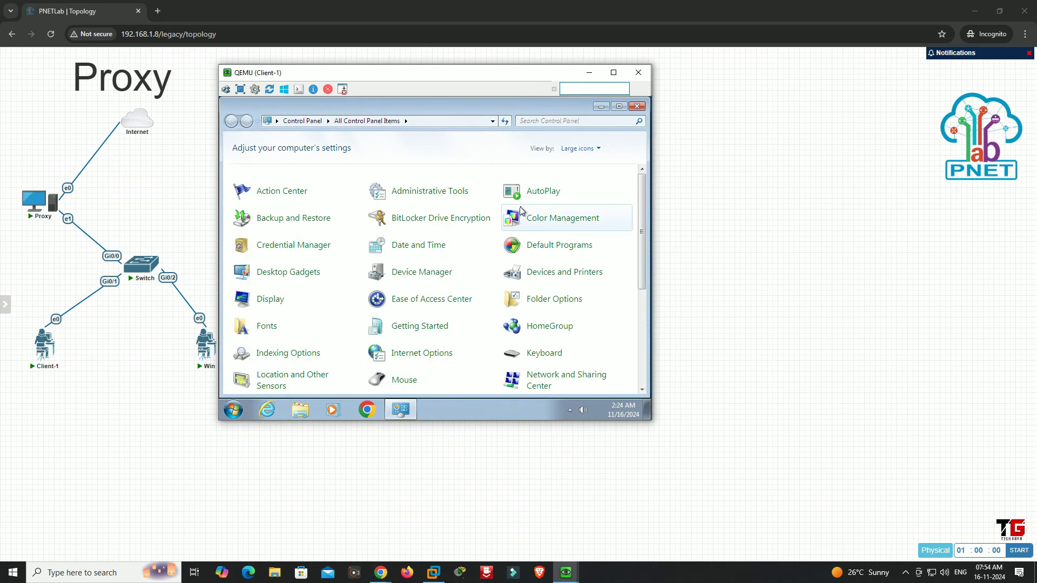
pyautogui.click(636, 106)
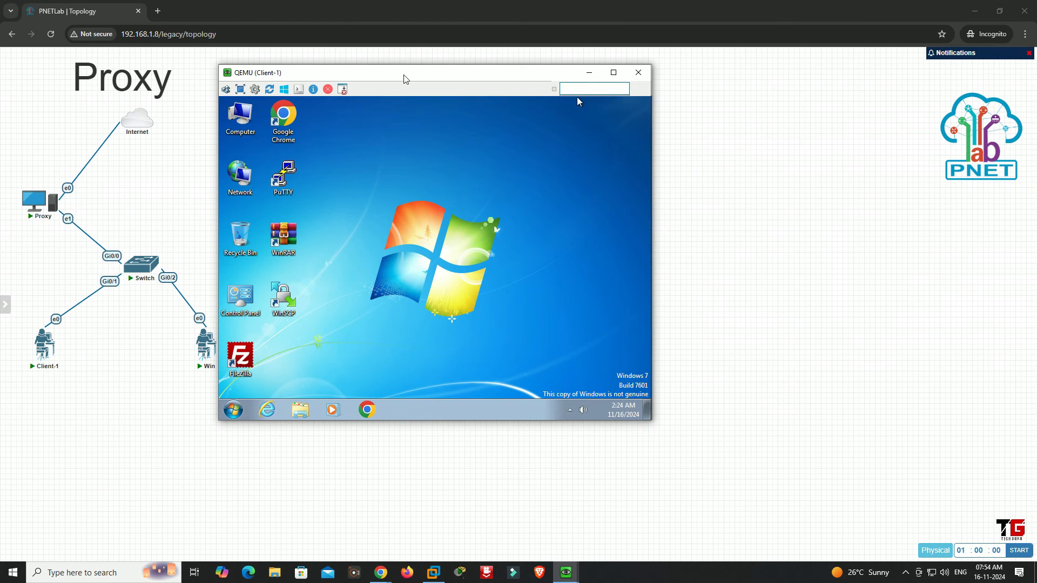
# - Uncover the Proxy console, accept the CCProxy configuration and open CCProxy's connection monitor
pyautogui.moveTo(405, 78); pyautogui.dragTo(388, 207)
pyautogui.moveTo(395, 81); pyautogui.dragTo(641, 69)
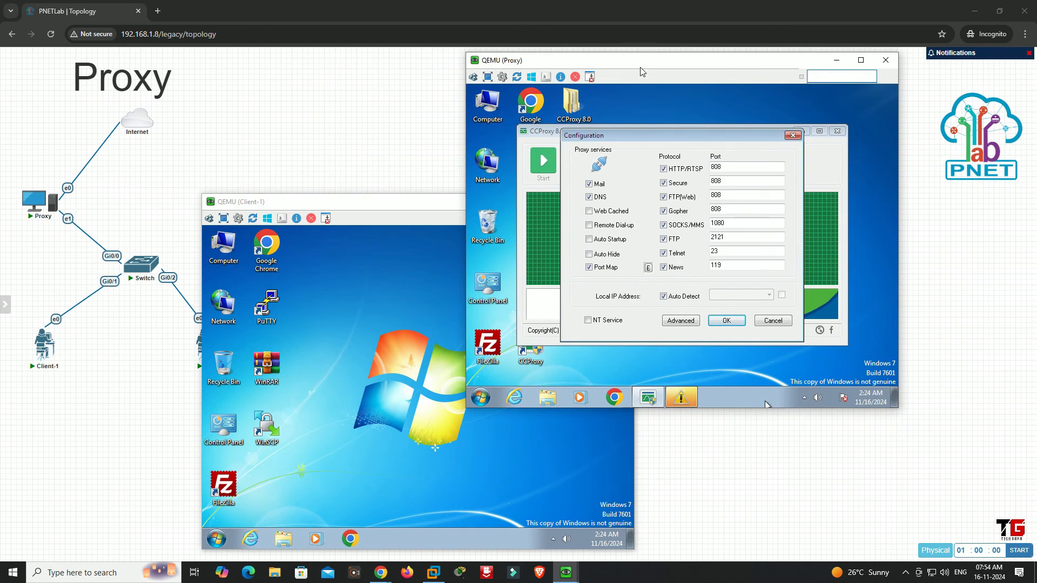
pyautogui.click(729, 322)
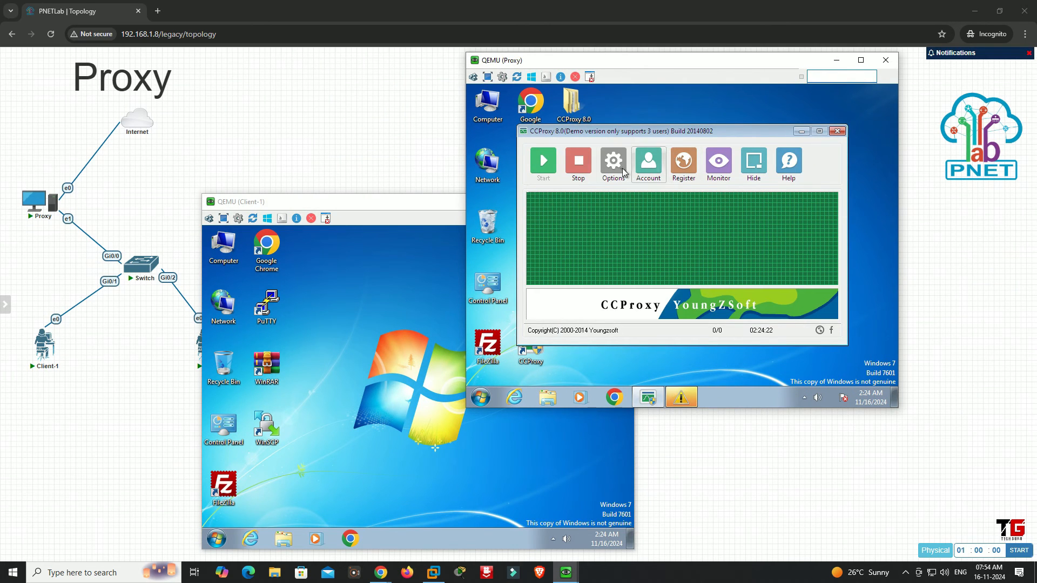
pyautogui.click(716, 169)
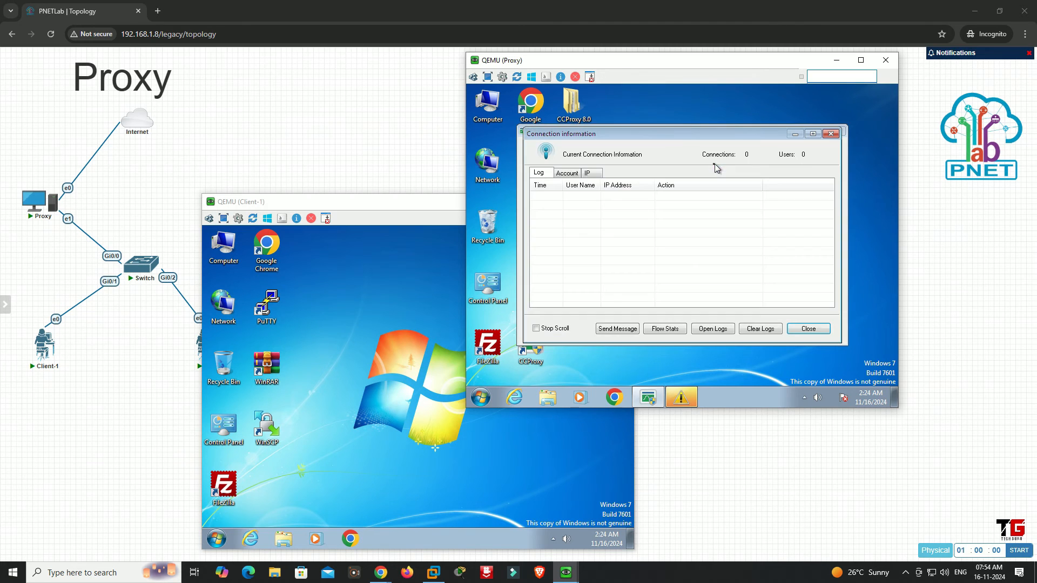
# - Arrange the Proxy and Client-1 consoles so the connection log and the client desktop are both visible
pyautogui.moveTo(664, 76); pyautogui.dragTo(416, 75)
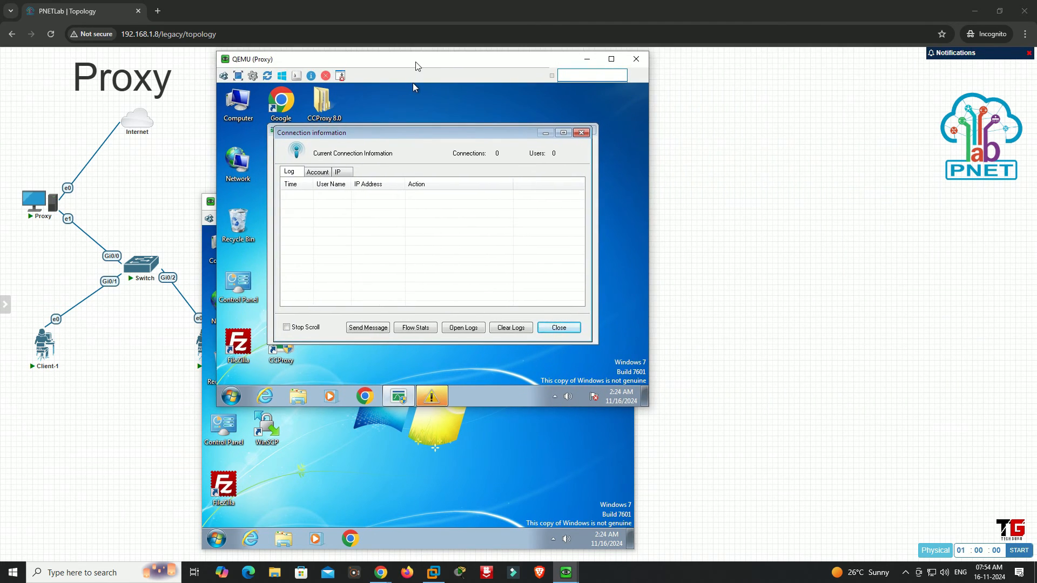
pyautogui.click(340, 456)
pyautogui.moveTo(350, 206); pyautogui.dragTo(671, 163)
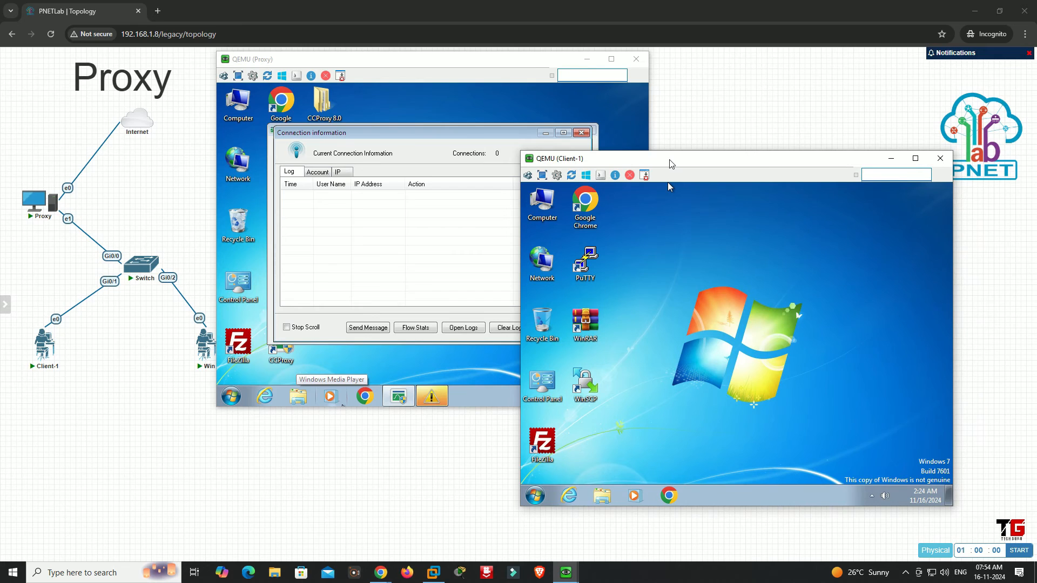
# - Launch Google Chrome on Client-1 and browse to youtube.com to test internet access through the proxy
pyautogui.doubleClick(588, 218)
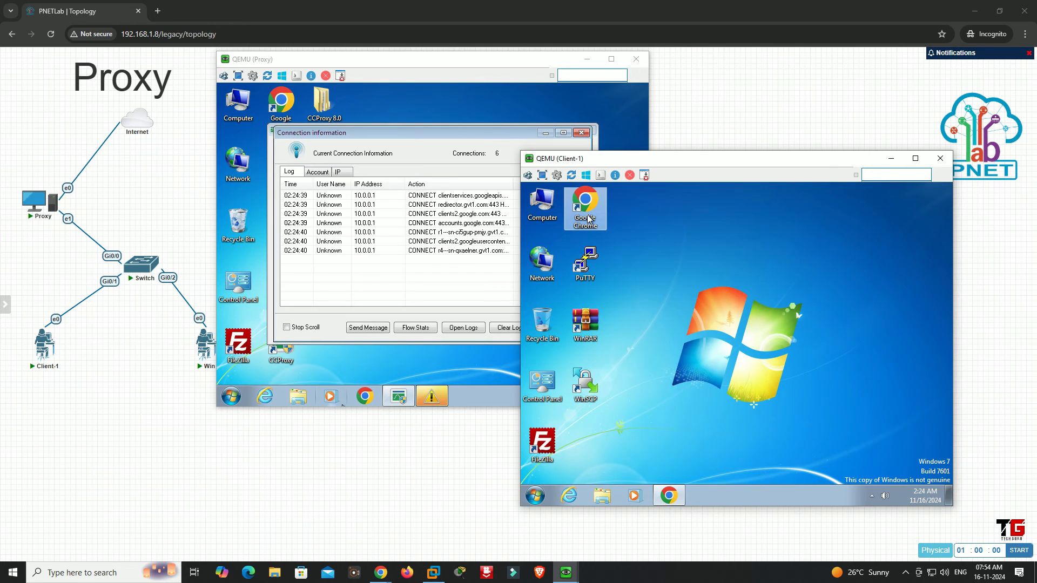
pyautogui.click(722, 223)
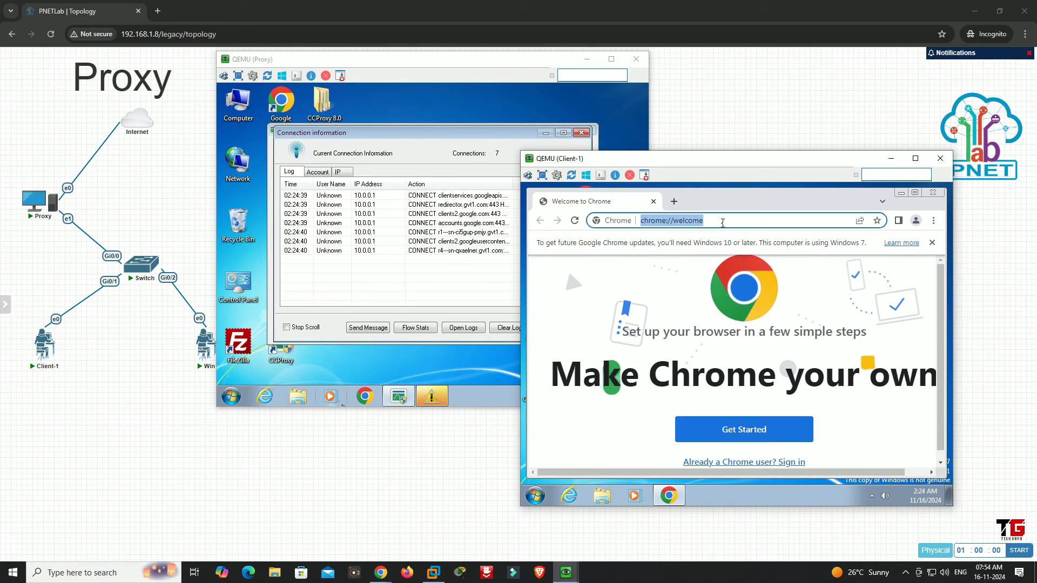
pyautogui.write('youtube')
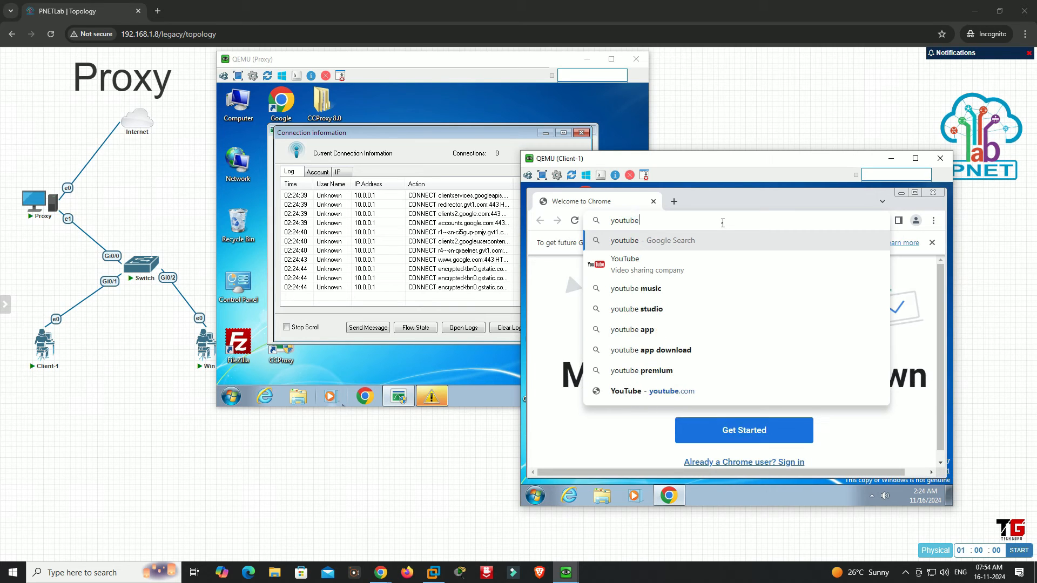
pyautogui.write('.com')
pyautogui.press('Return')
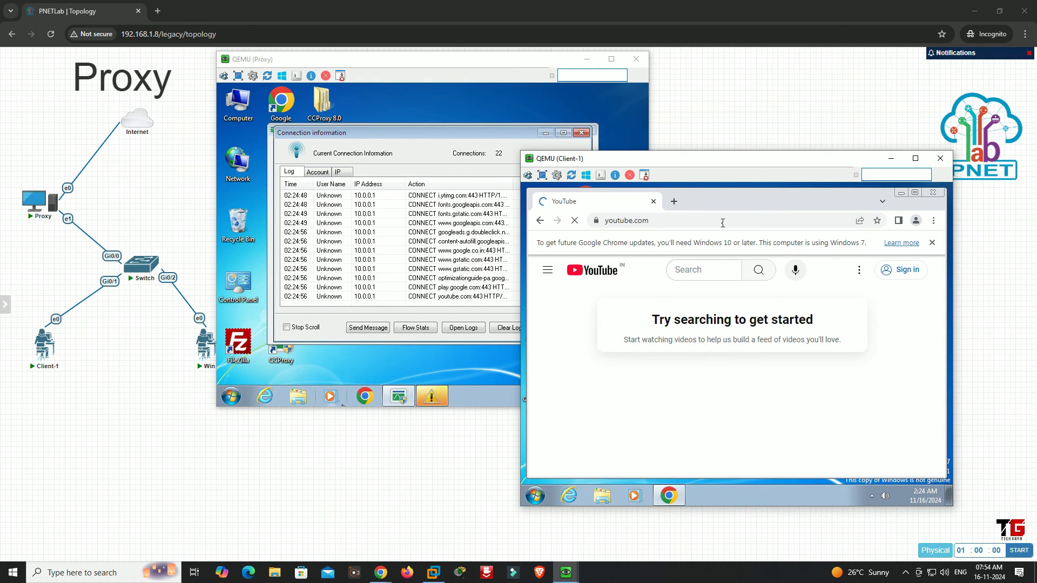
# - Search YouTube for the TECH GURU channel on Client-1 and open the channel page
pyautogui.click(714, 266)
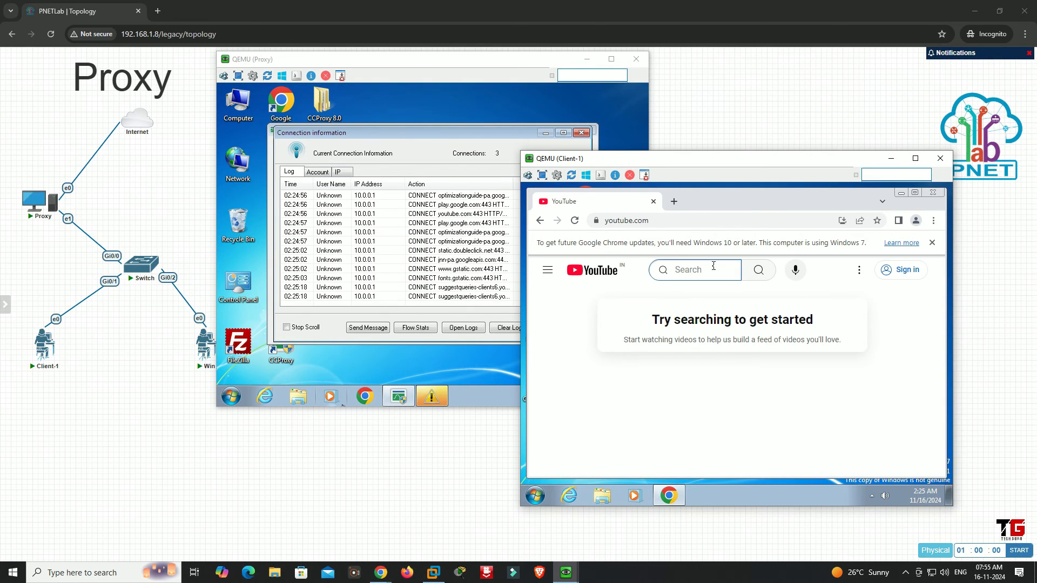
pyautogui.write('techg')
pyautogui.write('urud')
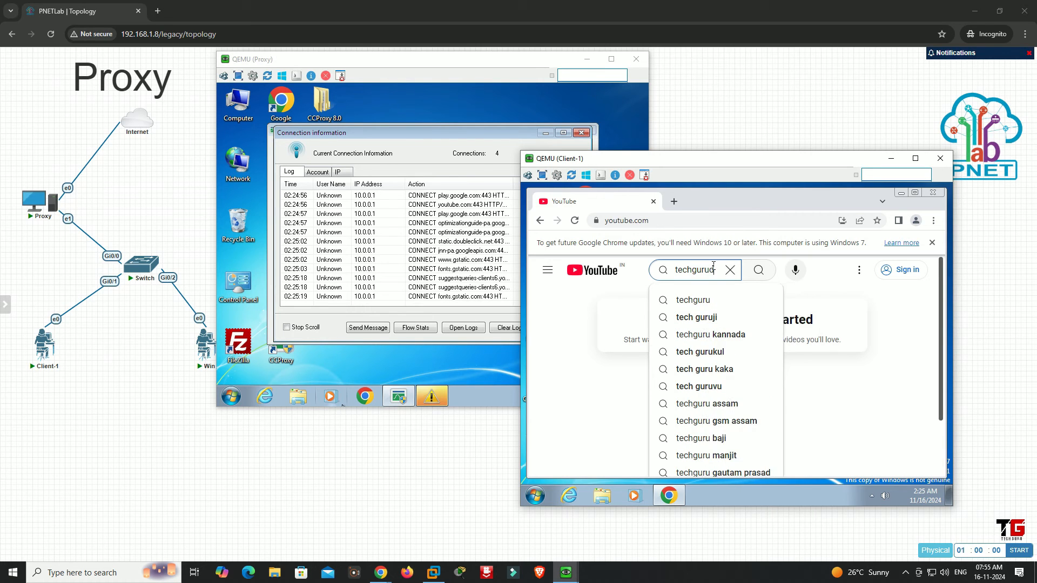
pyautogui.write('eepaksood')
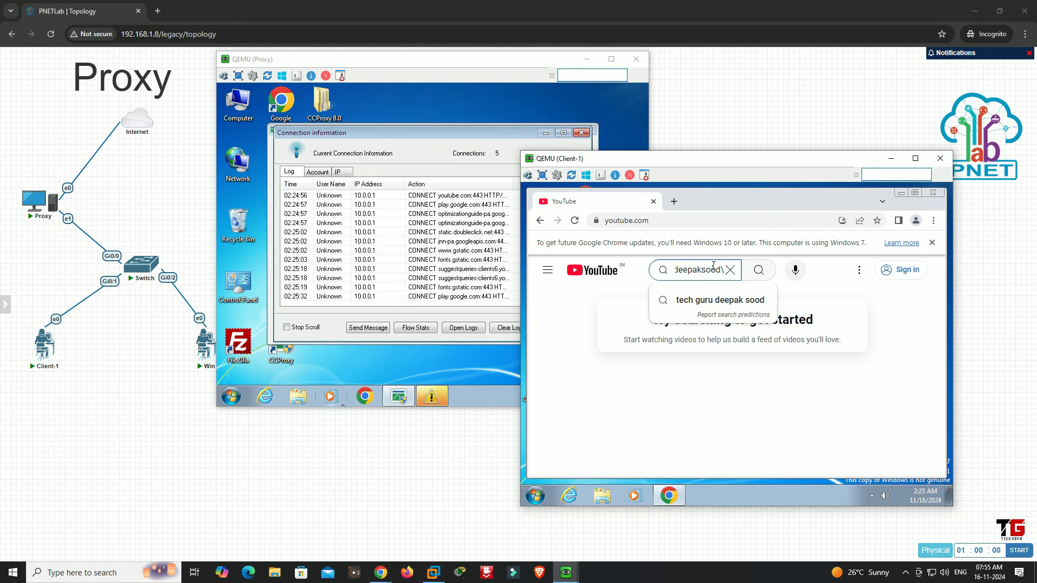
pyautogui.press('Return')
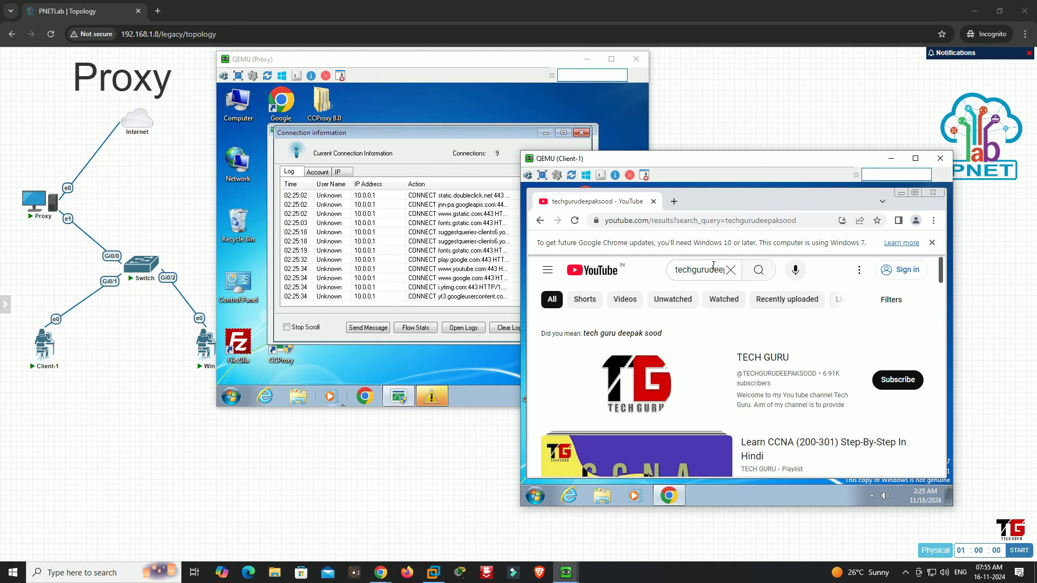
pyautogui.click(779, 357)
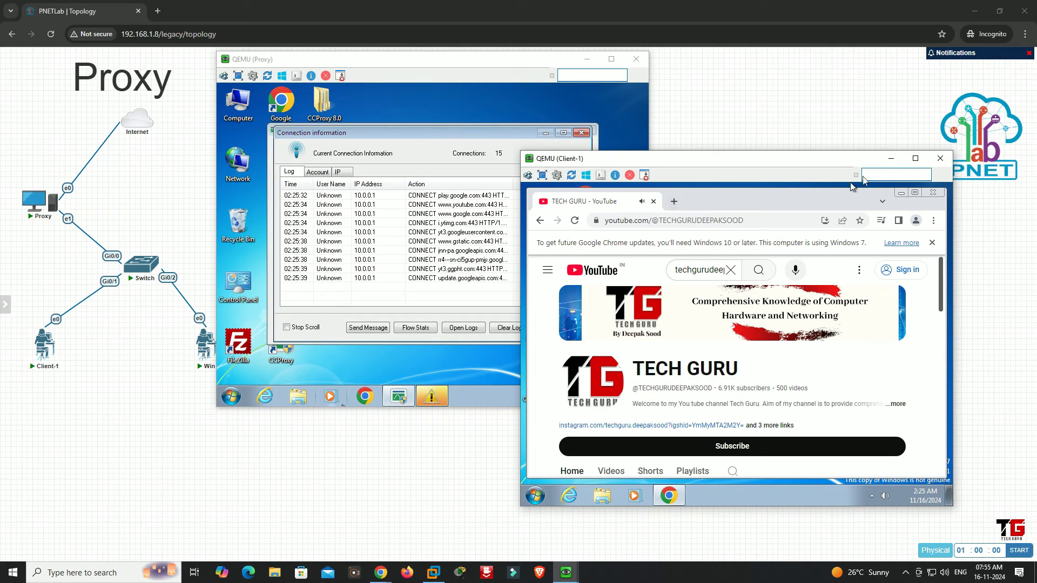
# - Minimise the Client-1 console, open the Win node's console and postpone the requested Windows restart
pyautogui.click(886, 161)
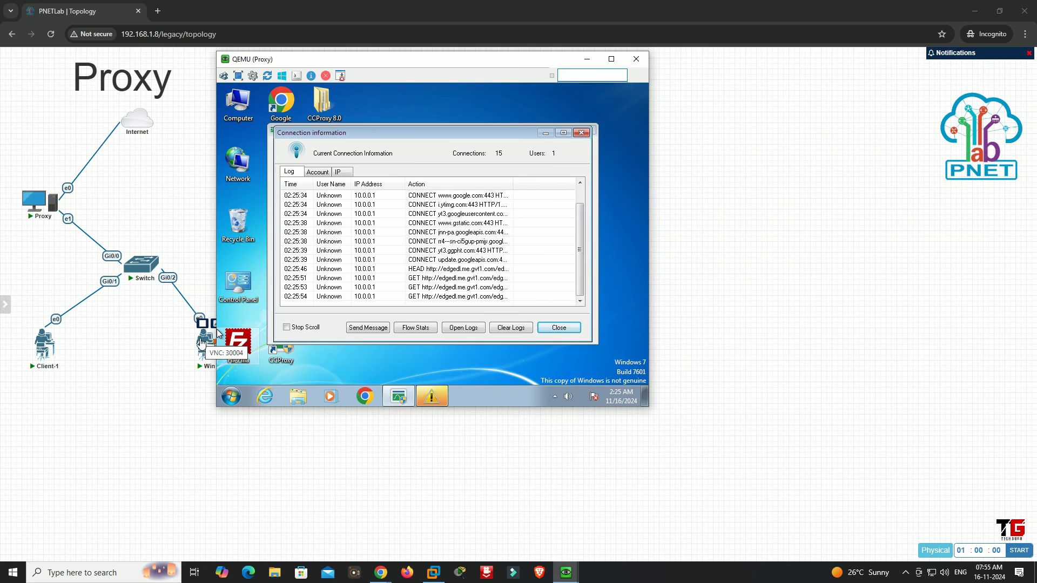
pyautogui.click(201, 343)
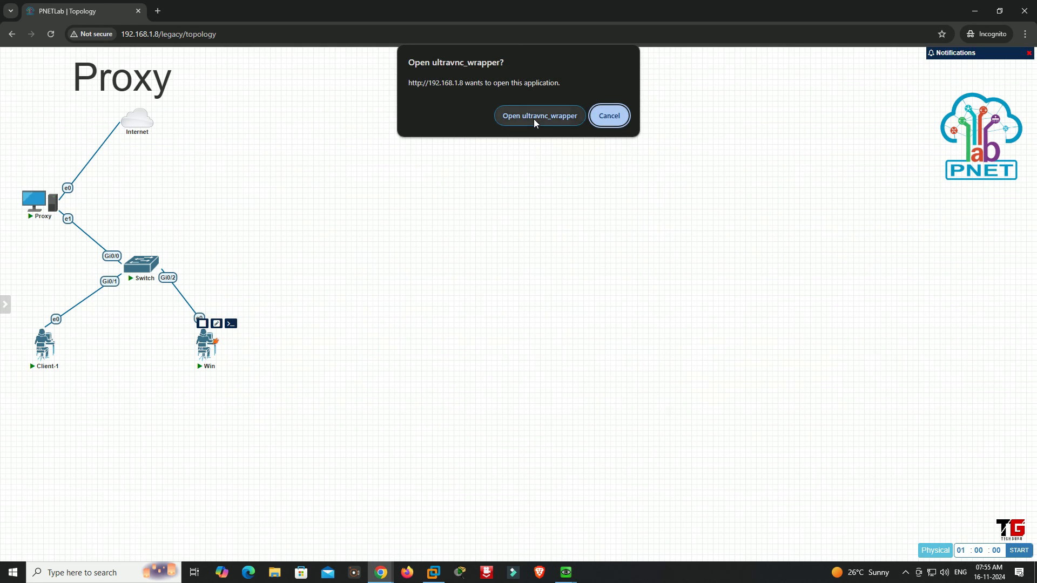
pyautogui.click(533, 119)
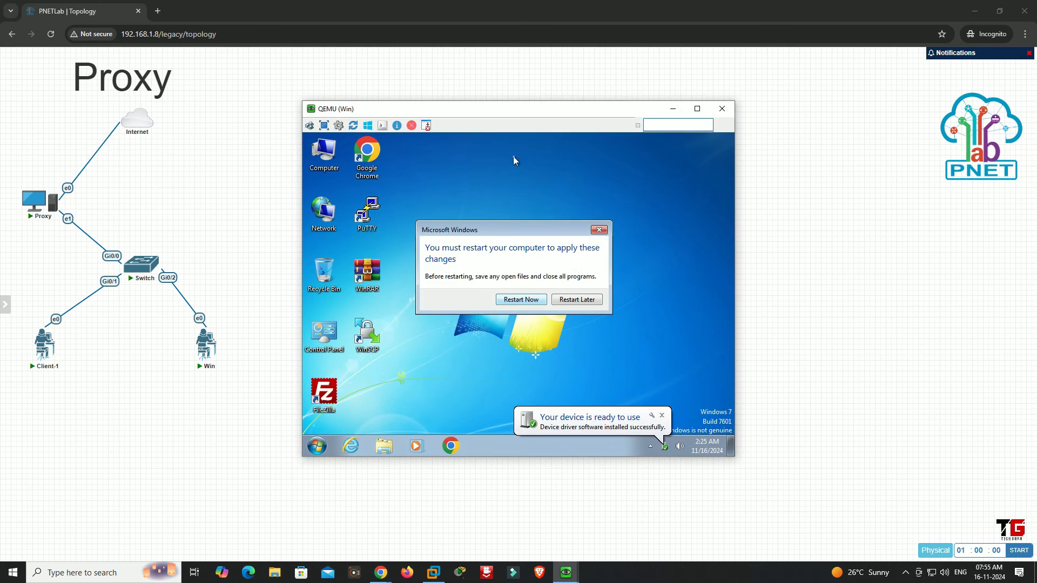
pyautogui.click(577, 299)
# - Open the Local Area Connection properties on Win and disable Internet Protocol Version 6 (TCP/IPv6)
pyautogui.rightClick(332, 213)
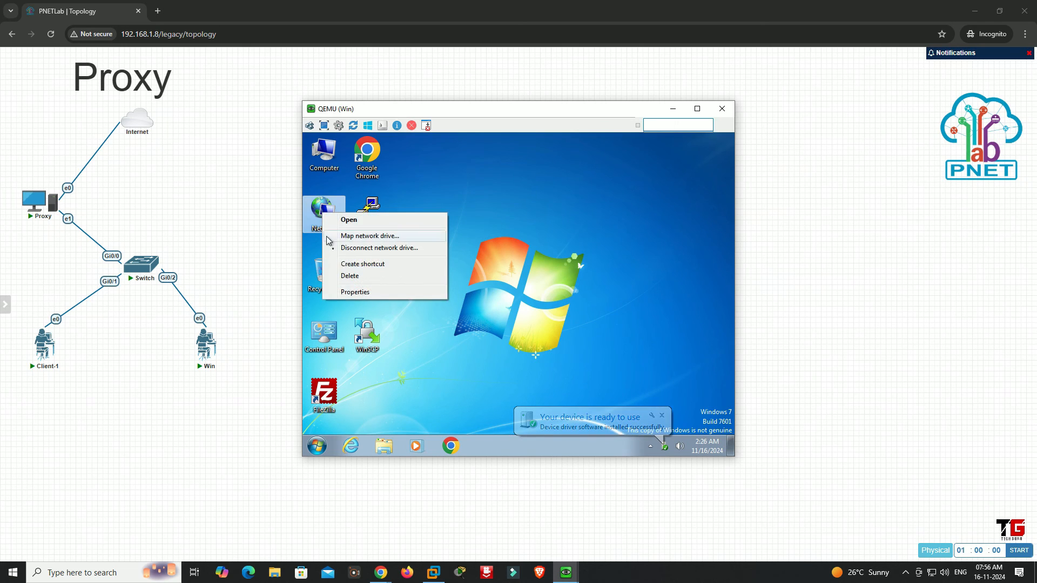
pyautogui.click(357, 296)
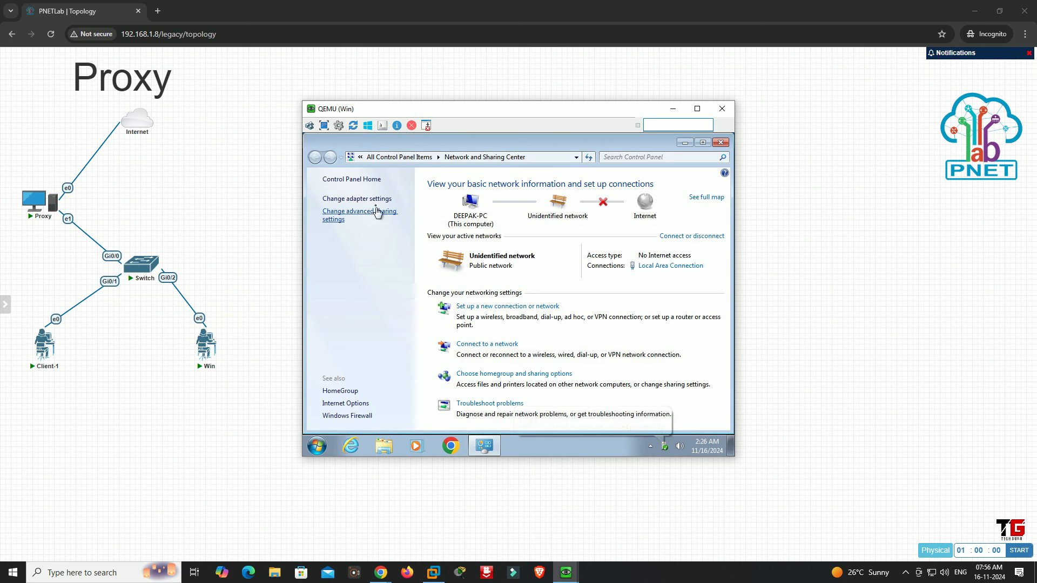
pyautogui.click(375, 201)
pyautogui.click(376, 205)
pyautogui.rightClick(376, 203)
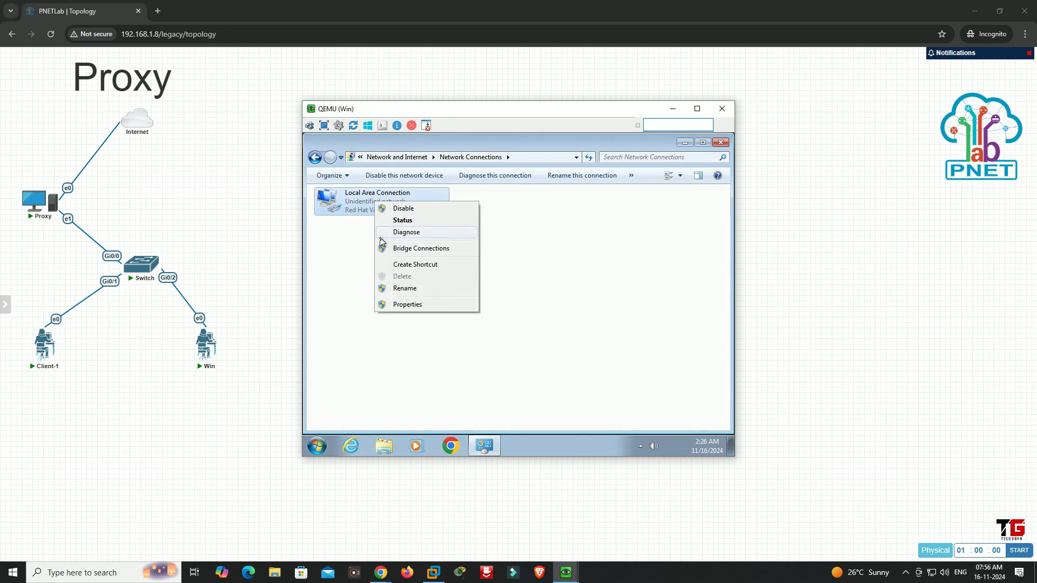
pyautogui.click(397, 305)
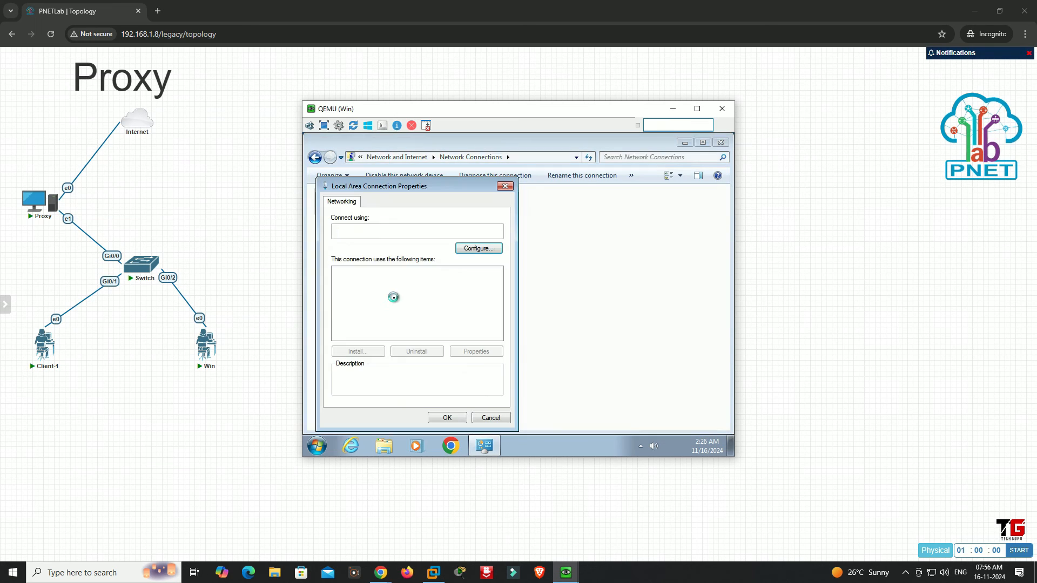
pyautogui.click(400, 301)
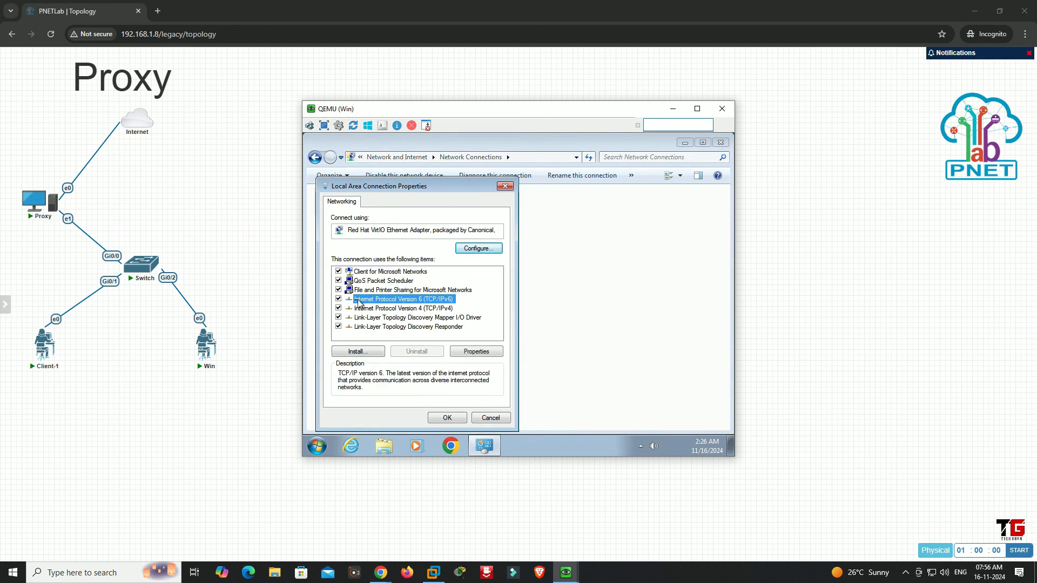
pyautogui.click(339, 298)
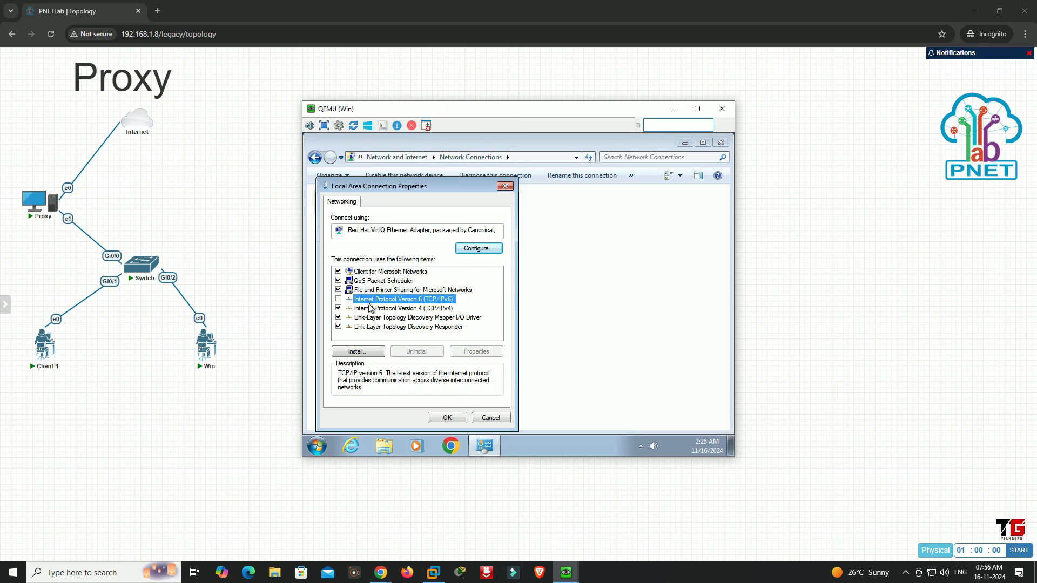
# - Open the TCP/IPv4 properties of Win's adapter and enter a static IP address beginning with 10.0.0
pyautogui.click(373, 309)
pyautogui.click(468, 353)
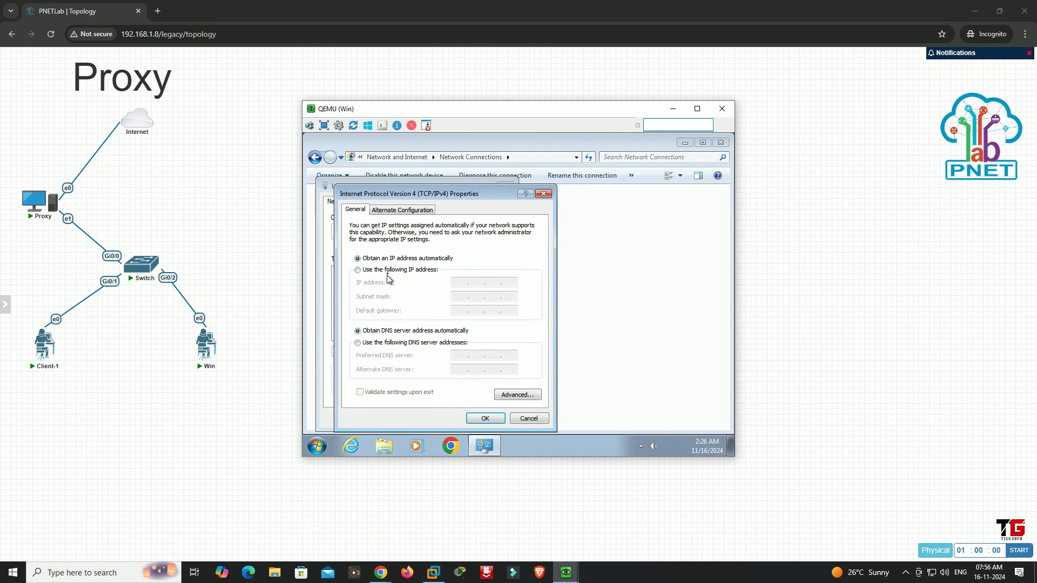
pyautogui.click(357, 270)
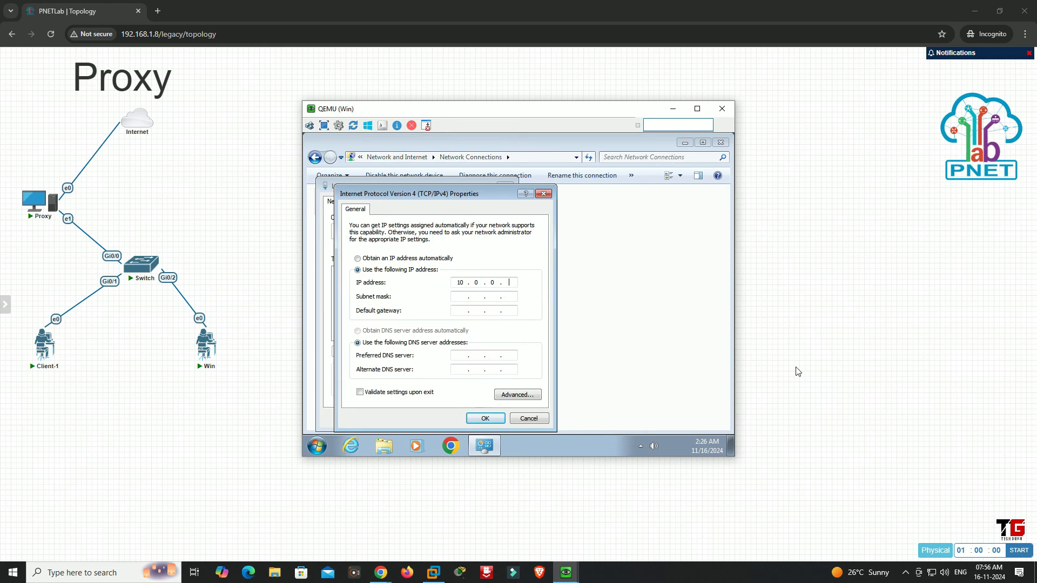
pyautogui.press('Tab')
pyautogui.press('Tab')
pyautogui.press('Tab')
# - Apply the IPv4 and Local Area Connection settings and set Win's network location to Work network
pyautogui.click(484, 419)
pyautogui.click(443, 419)
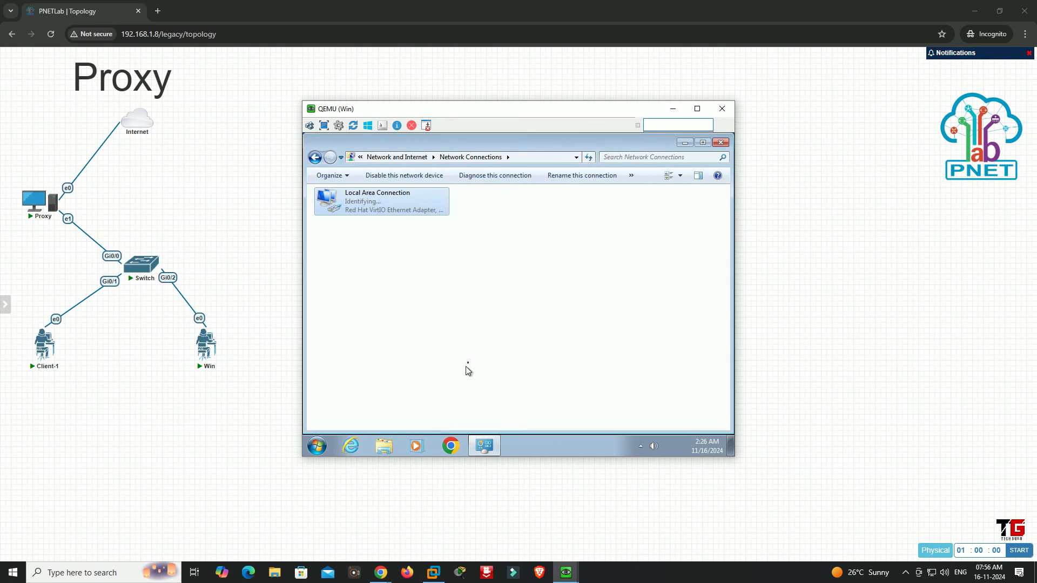
pyautogui.click(469, 308)
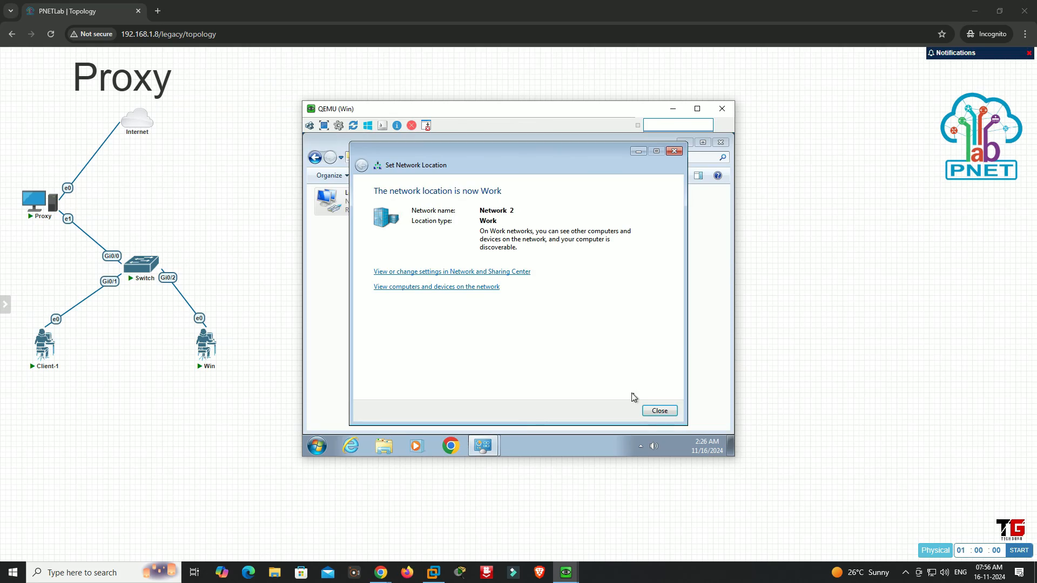
# - Close Win's network location and Network Connections windows and open Internet Options from the Control Panel
pyautogui.click(659, 411)
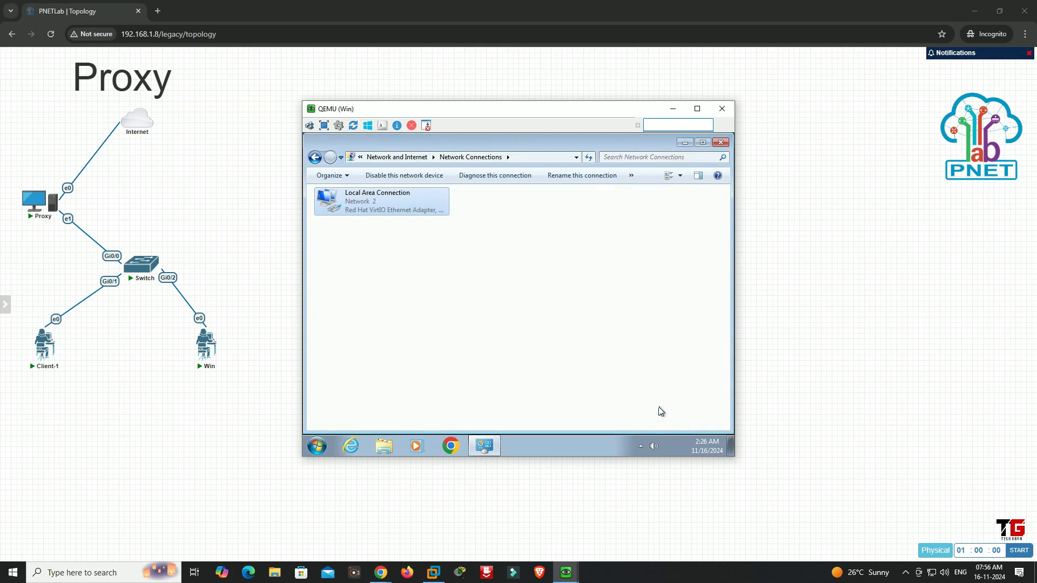
pyautogui.click(721, 144)
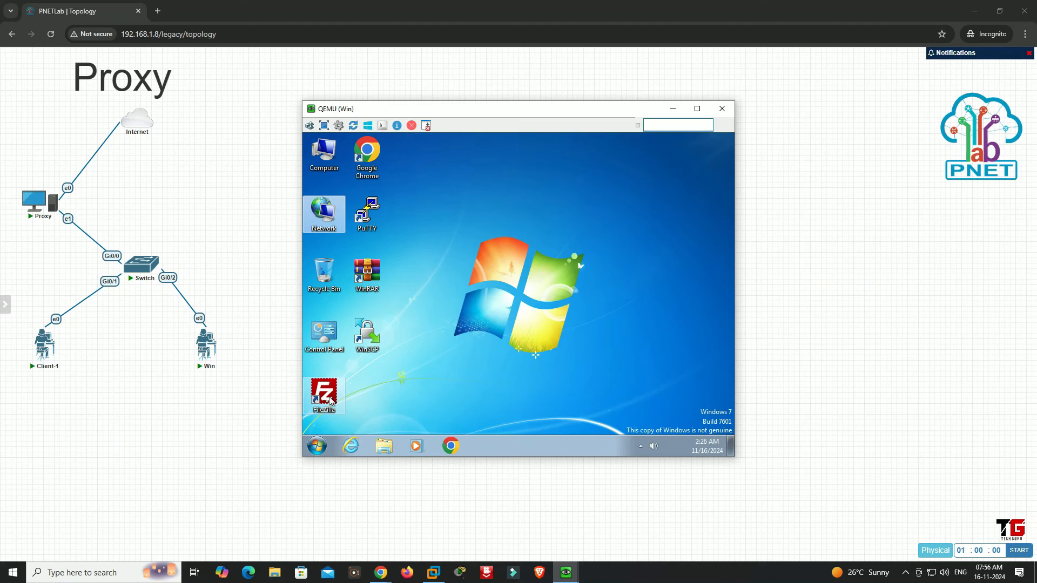
pyautogui.click(317, 445)
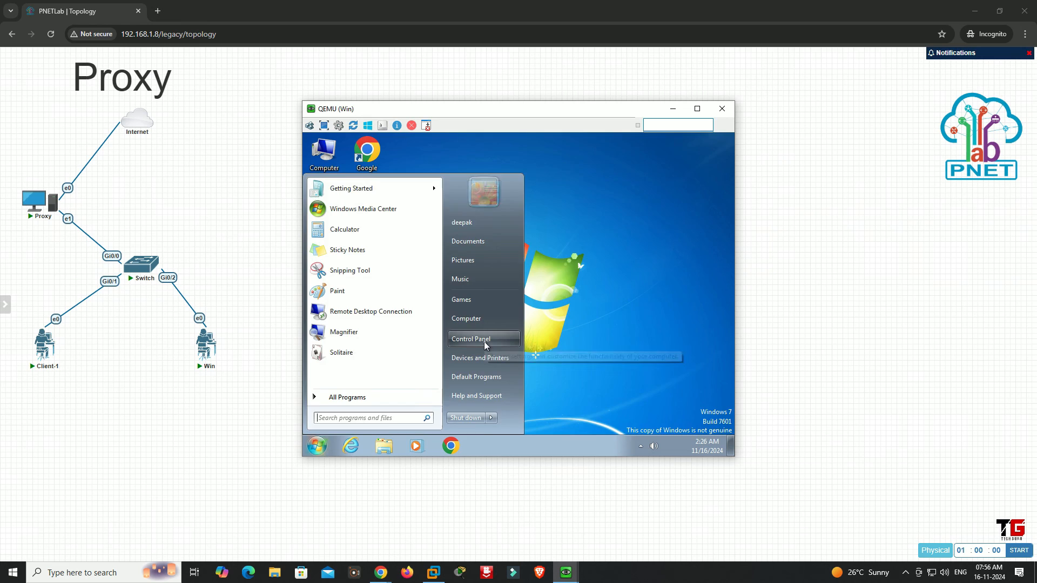
pyautogui.click(460, 340)
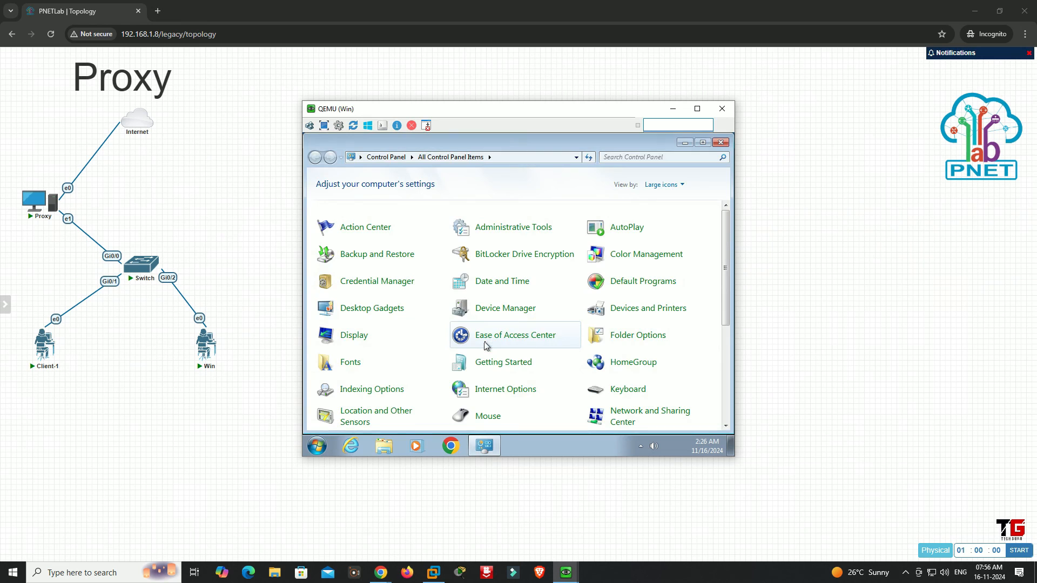
pyautogui.click(498, 390)
# - Enable a LAN proxy server at 10.10.10.10, port 808, in Win's Internet Properties, apply it and close the Control Panel
pyautogui.click(442, 168)
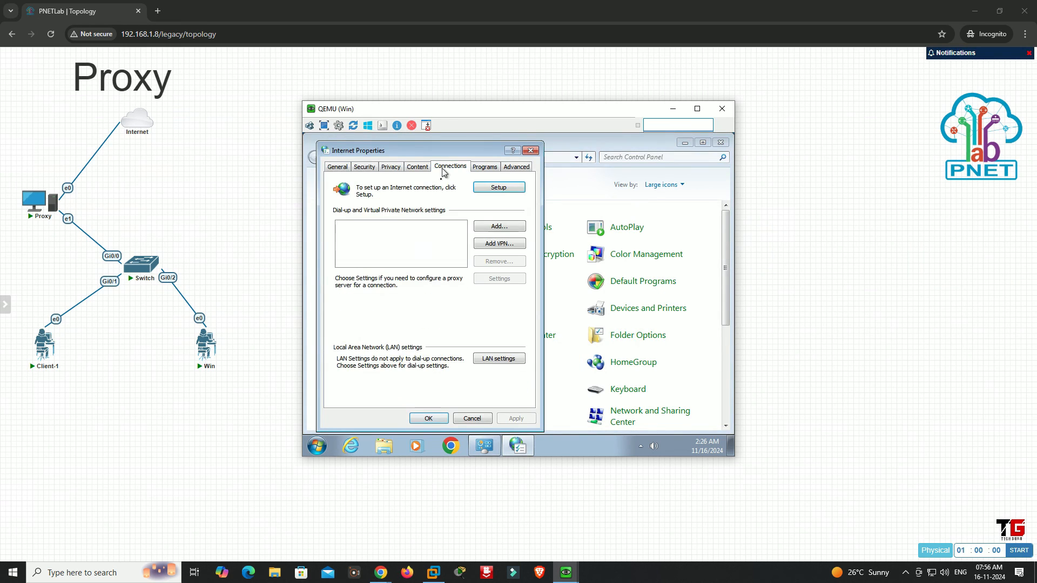
pyautogui.click(497, 360)
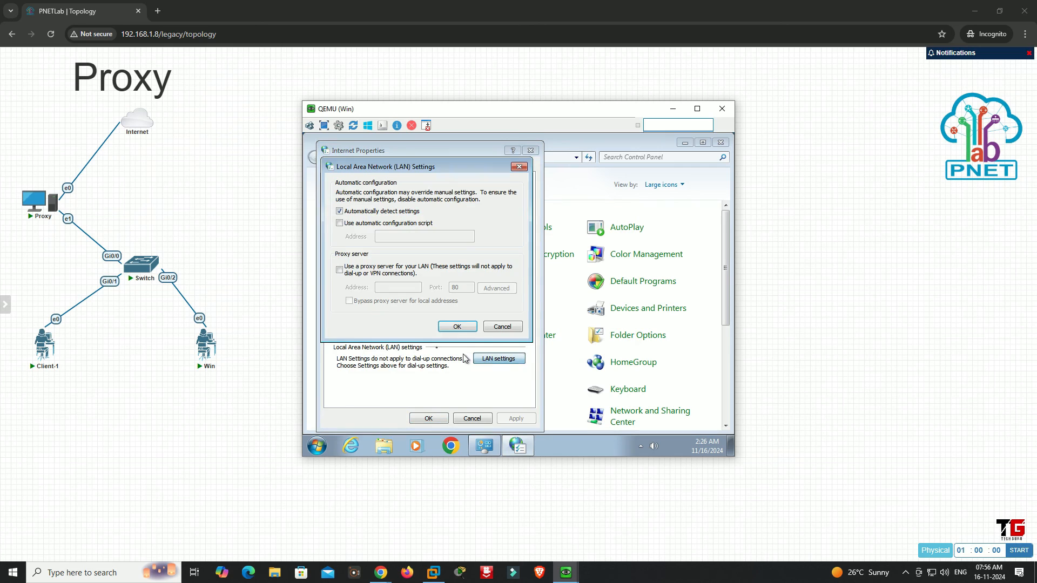
pyautogui.click(340, 270)
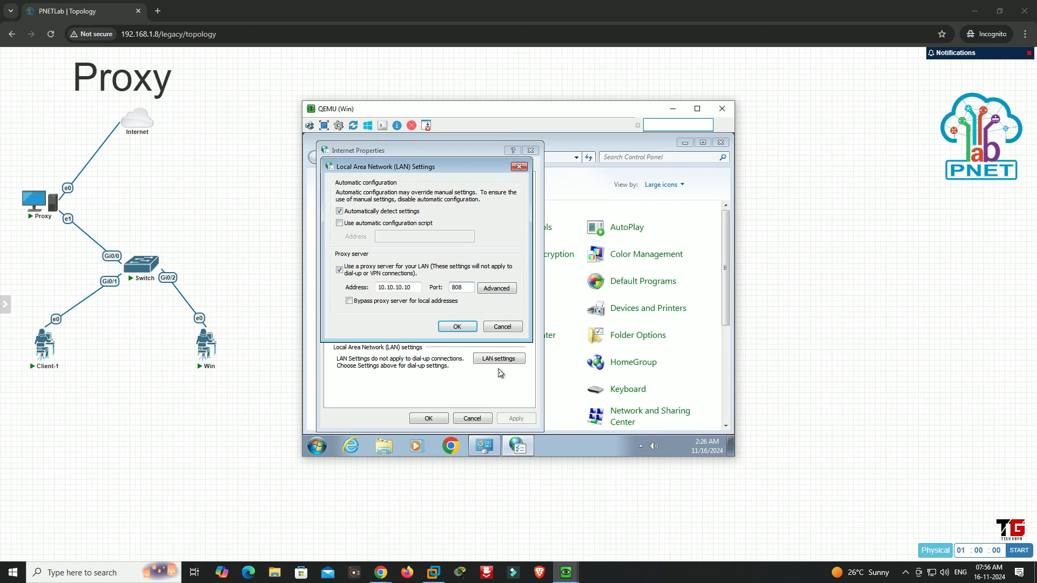
pyautogui.click(469, 327)
pyautogui.click(440, 419)
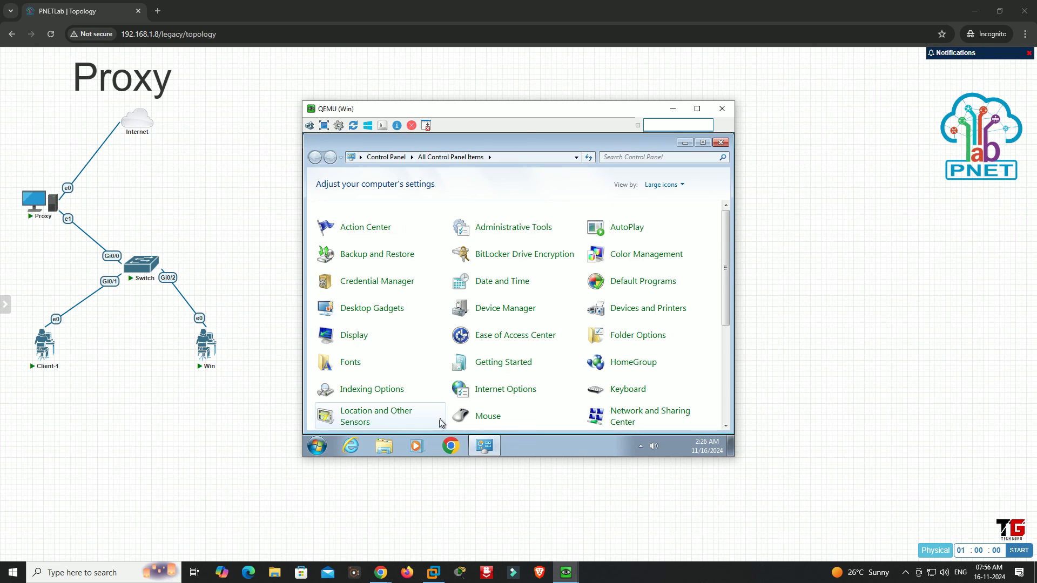
pyautogui.click(719, 143)
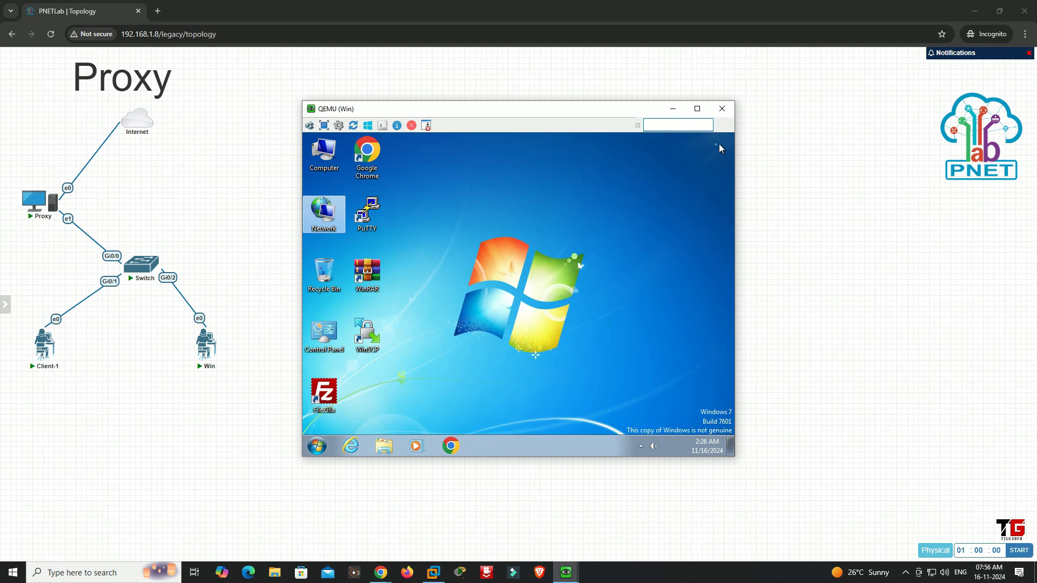
# - Bring up the Proxy console and move the Win console aside so that CCProxy's connection log stays in view
pyautogui.click(566, 572)
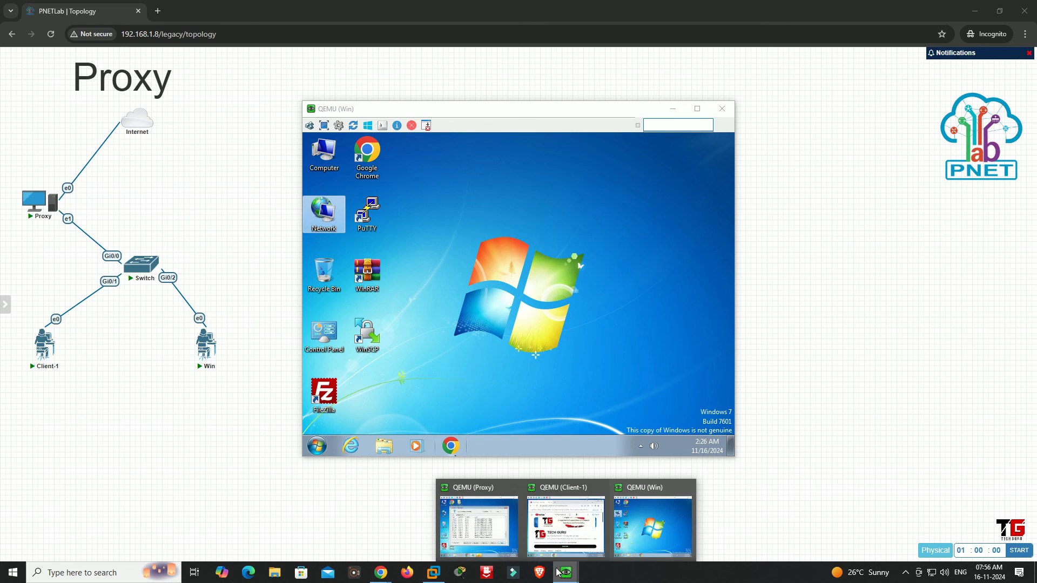
pyautogui.click(498, 535)
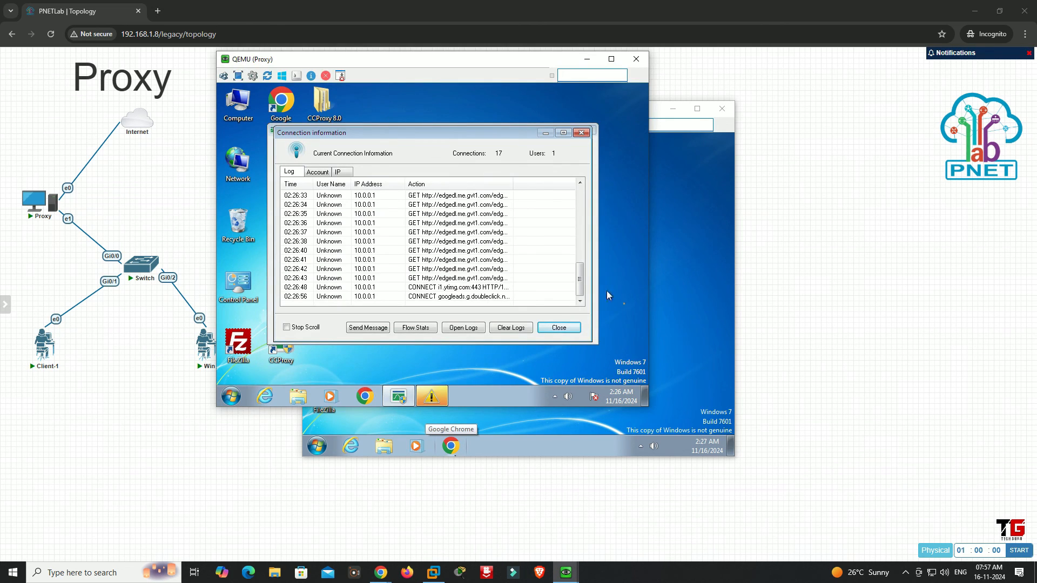
pyautogui.click(653, 324)
pyautogui.moveTo(493, 108); pyautogui.dragTo(706, 174)
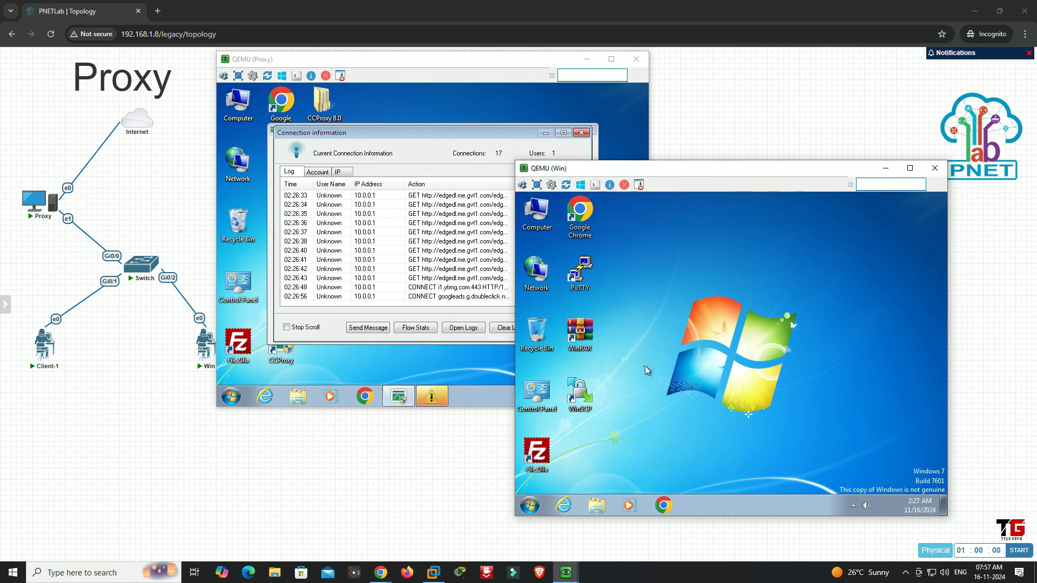
# - Launch Google Chrome on Win and load gmail.com to test internet access through the proxy
pyautogui.doubleClick(588, 226)
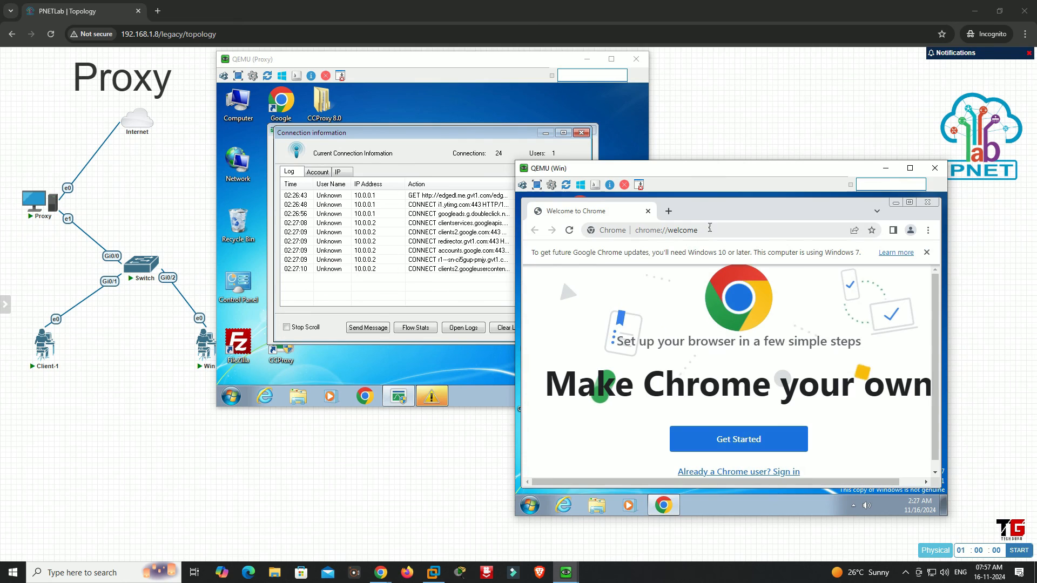
pyautogui.click(710, 228)
pyautogui.write('gmail')
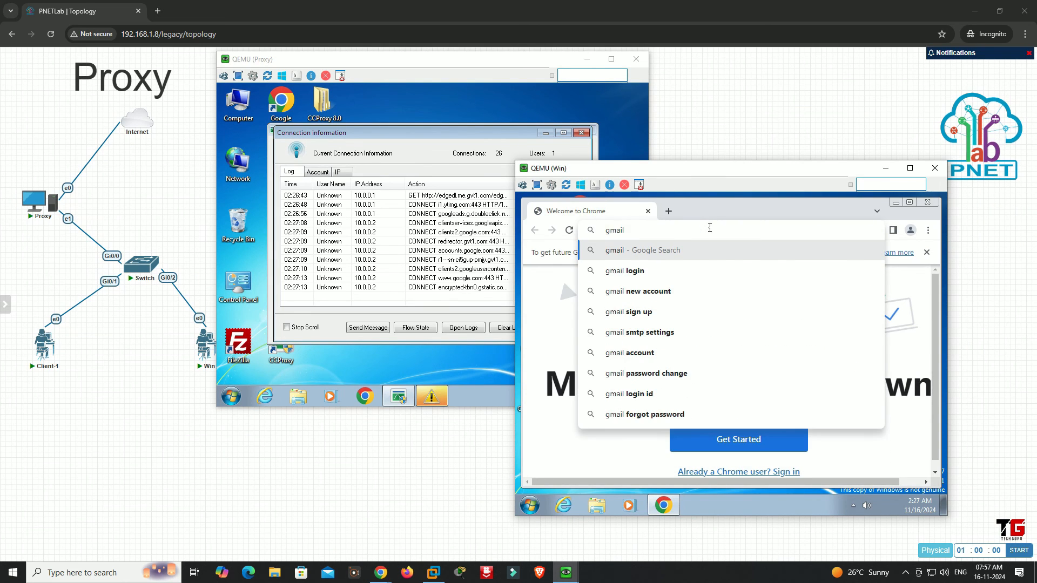
pyautogui.hotkey('ctrl', 'Return')
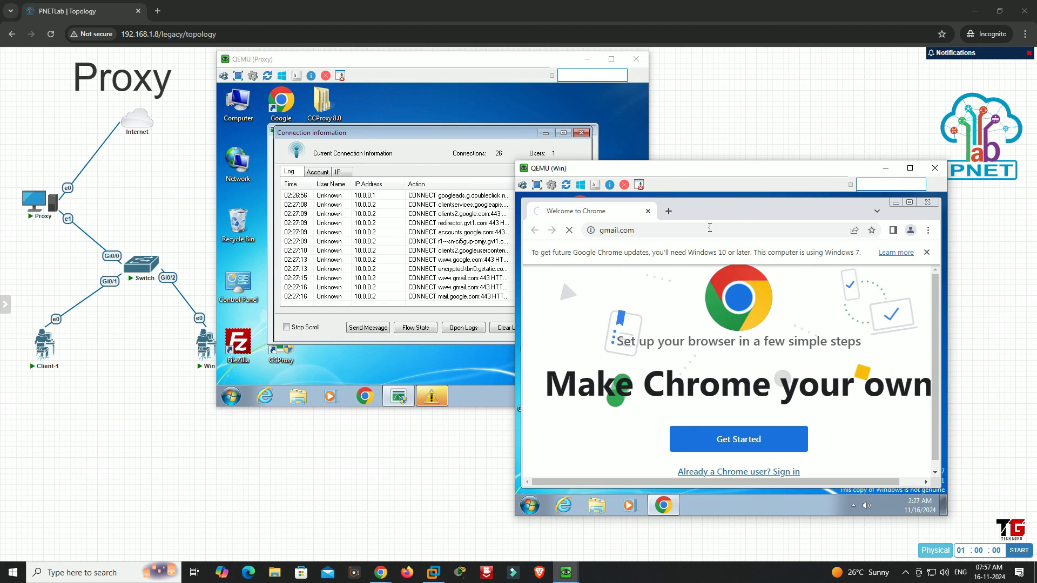